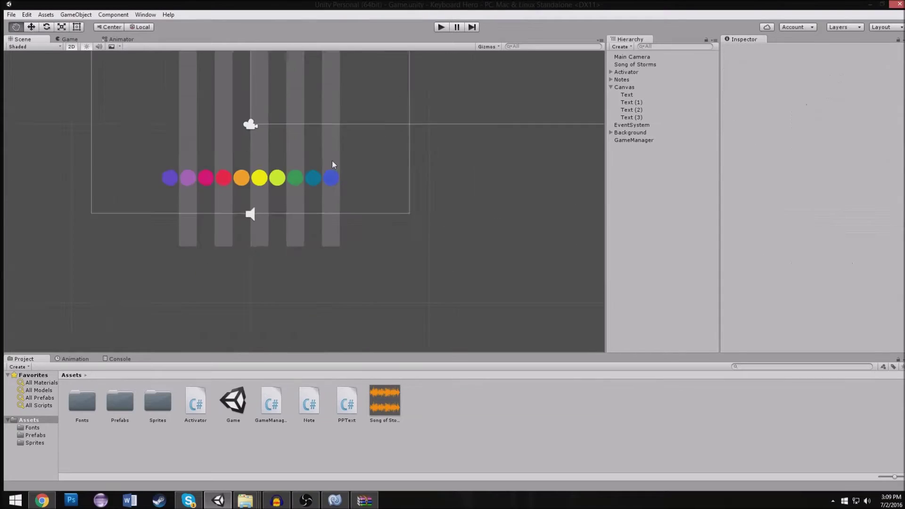
{"action": "scroll", "coordinate": [312, 165], "scroll_direction": "down", "scroll_amount": 3}
Step: Restart the game in create mode and record a fresh column of Note(Clone) objects
{"action": "left_click", "coordinate": [621, 79]}
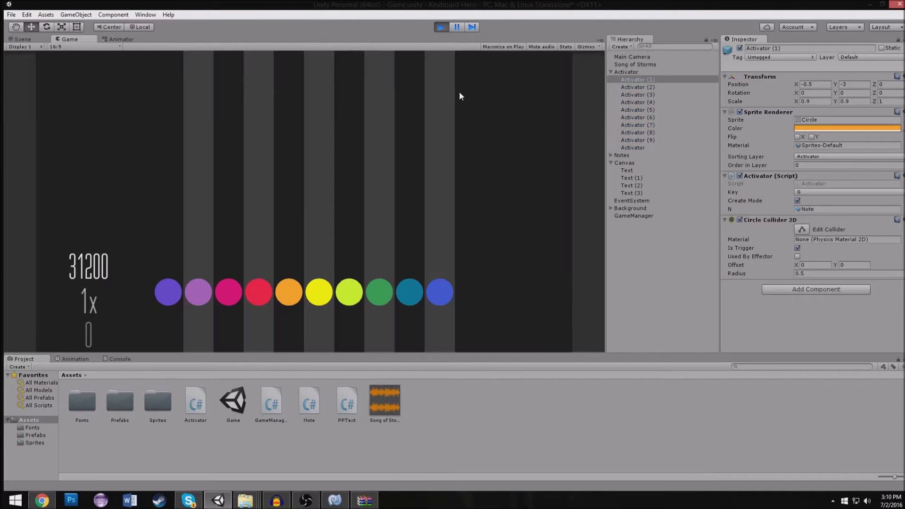
{"action": "left_click", "coordinate": [441, 27]}
{"action": "left_click", "coordinate": [441, 27]}
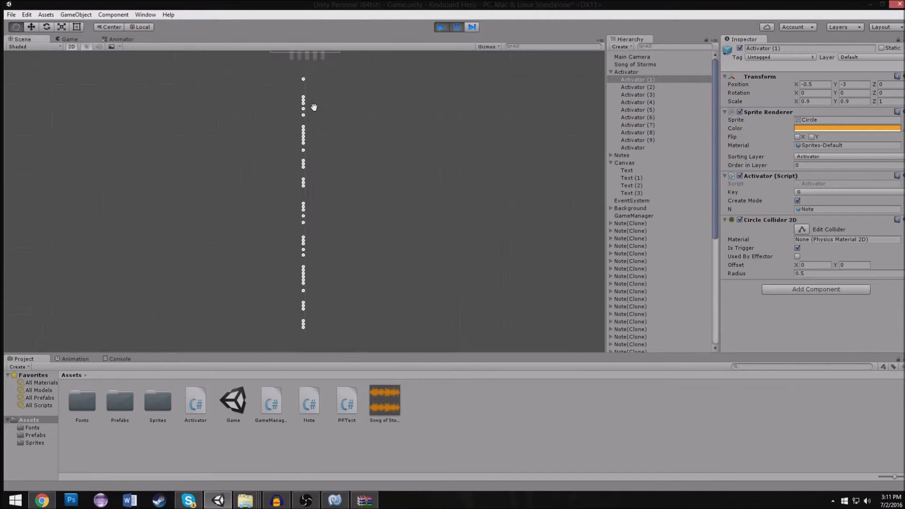
{"action": "left_click", "coordinate": [640, 218]}
Step: Create an empty object named song and paste the copied notes under it
{"action": "key", "text": "ctrl+p"}
{"action": "key", "text": "ctrl+shift+n"}
{"action": "left_click", "coordinate": [836, 48]}
{"action": "key", "text": "ctrl+v"}
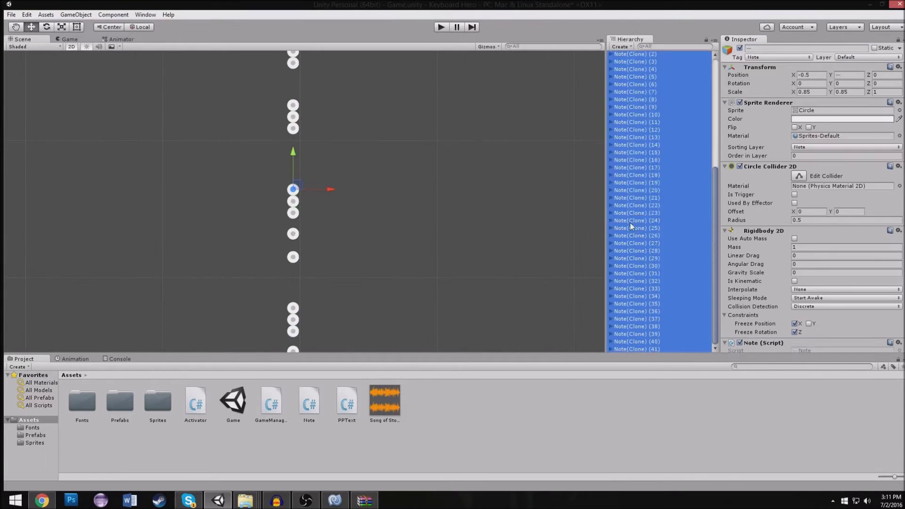
{"action": "scroll", "coordinate": [427, 70], "scroll_direction": "down", "scroll_amount": 5}
{"action": "scroll", "coordinate": [428, 71], "scroll_direction": "down", "scroll_amount": 5}
Step: Select the pasted notes, then pick out the bottom note and the red note in the Scene
{"action": "left_click", "coordinate": [573, 193]}
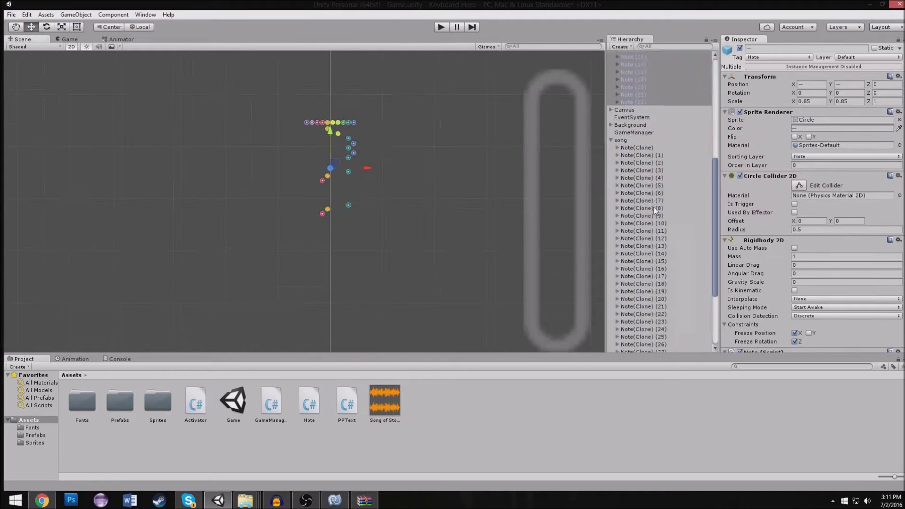
{"action": "key", "text": "q"}
{"action": "key", "text": "ctrl+a"}
{"action": "key", "text": "w"}
{"action": "scroll", "coordinate": [304, 276], "scroll_direction": "down", "scroll_amount": 5}
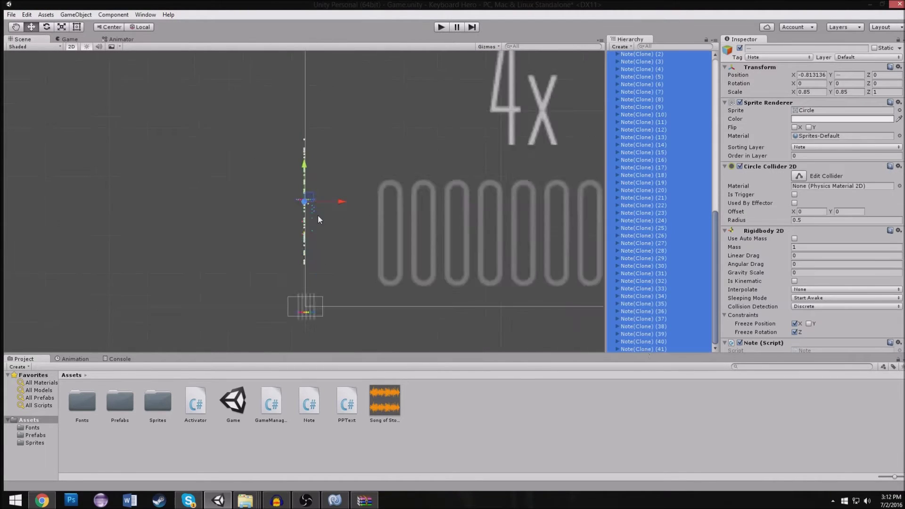
{"action": "scroll", "coordinate": [289, 128], "scroll_direction": "up", "scroll_amount": 3}
{"action": "scroll", "coordinate": [340, 265], "scroll_direction": "up", "scroll_amount": 3}
{"action": "scroll", "coordinate": [340, 265], "scroll_direction": "down", "scroll_amount": 3}
{"action": "scroll", "coordinate": [381, 264], "scroll_direction": "up", "scroll_amount": 5}
{"action": "scroll", "coordinate": [282, 282], "scroll_direction": "up", "scroll_amount": 2}
{"action": "left_click", "coordinate": [264, 283]}
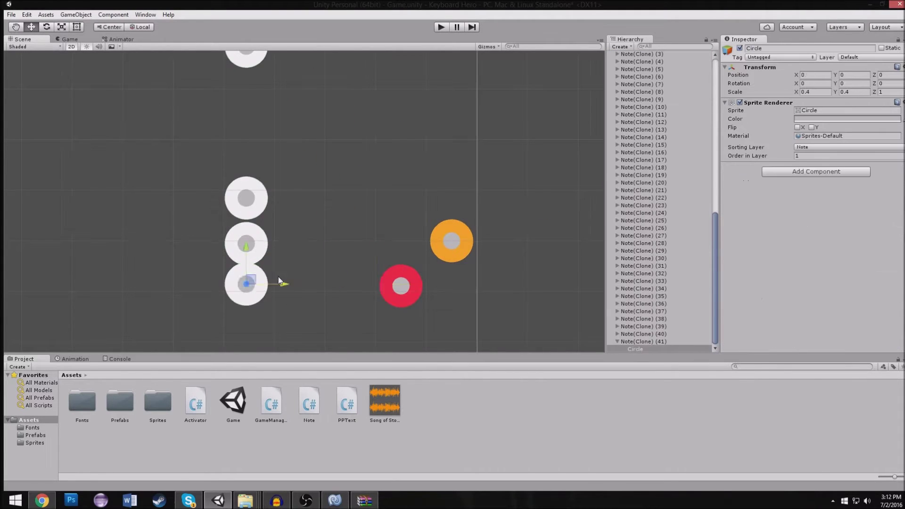
{"action": "scroll", "coordinate": [330, 212], "scroll_direction": "down", "scroll_amount": 5}
{"action": "scroll", "coordinate": [369, 191], "scroll_direction": "up", "scroll_amount": 5}
{"action": "left_click", "coordinate": [356, 246]}
{"action": "scroll", "coordinate": [340, 220], "scroll_direction": "up", "scroll_amount": 2}
{"action": "scroll", "coordinate": [341, 220], "scroll_direction": "down", "scroll_amount": 3}
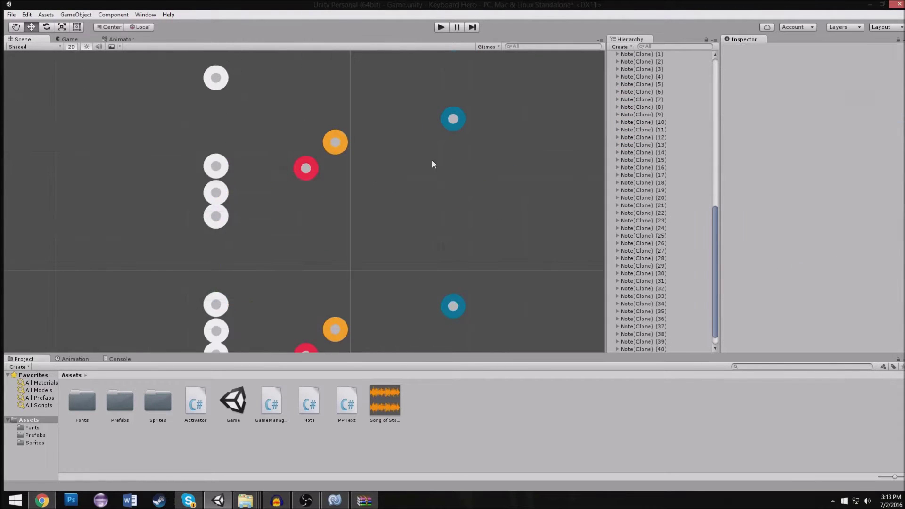
Step: Box-select Notes 13–22 in groups and drag them into their colour lanes
{"action": "left_click_drag", "start_coordinate": [432, 160], "coordinate": [438, 204]}
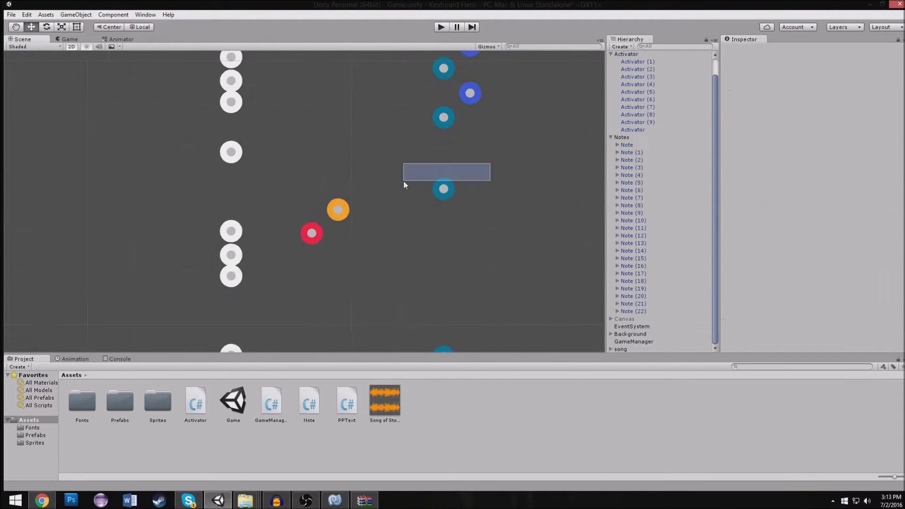
{"action": "left_click_drag", "start_coordinate": [485, 162], "coordinate": [403, 181]}
{"action": "left_click_drag", "start_coordinate": [304, 199], "coordinate": [382, 192]}
{"action": "scroll", "coordinate": [330, 151], "scroll_direction": "down", "scroll_amount": 1}
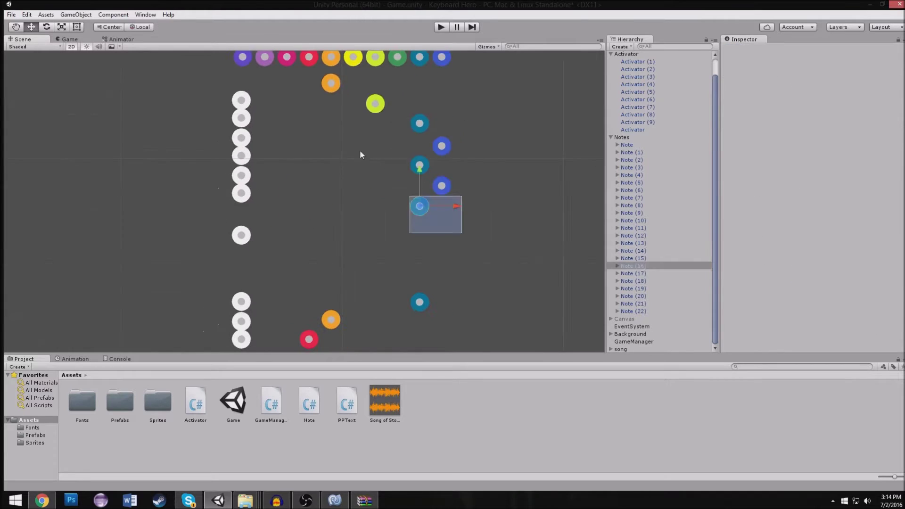
{"action": "left_click_drag", "start_coordinate": [459, 231], "coordinate": [320, 76]}
{"action": "mouse_move", "coordinate": [395, 109]}
{"action": "left_mouse_down"}
{"action": "mouse_move", "coordinate": [220, 132]}
{"action": "mouse_move", "coordinate": [376, 151]}
{"action": "left_mouse_up"}
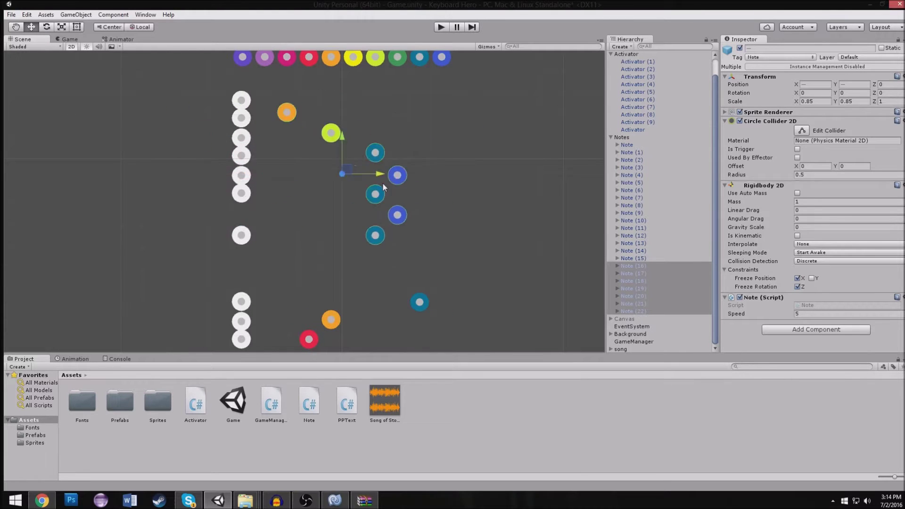
{"action": "scroll", "coordinate": [454, 116], "scroll_direction": "up", "scroll_amount": 2}
{"action": "left_click_drag", "start_coordinate": [274, 77], "coordinate": [319, 114]}
{"action": "mouse_move", "coordinate": [427, 193]}
{"action": "left_mouse_down"}
{"action": "mouse_move", "coordinate": [172, 146]}
{"action": "mouse_move", "coordinate": [459, 163]}
{"action": "left_mouse_up"}
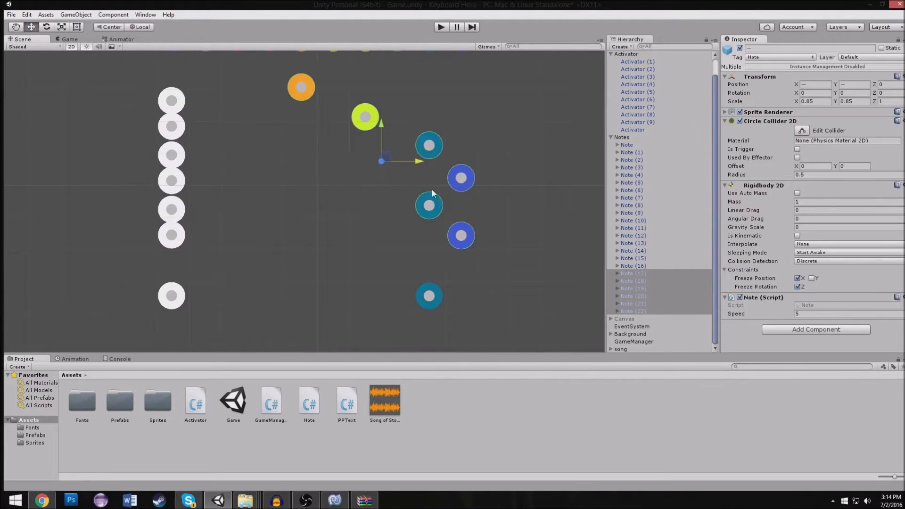
{"action": "left_click_drag", "start_coordinate": [241, 66], "coordinate": [494, 164]}
{"action": "mouse_move", "coordinate": [422, 138]}
{"action": "left_mouse_down"}
{"action": "mouse_move", "coordinate": [135, 137]}
{"action": "mouse_move", "coordinate": [423, 143]}
{"action": "left_mouse_up"}
{"action": "left_click_drag", "start_coordinate": [245, 63], "coordinate": [443, 163]}
{"action": "left_click_drag", "start_coordinate": [391, 127], "coordinate": [201, 129]}
{"action": "key", "text": "ctrl+z"}
{"action": "left_click_drag", "start_coordinate": [396, 132], "coordinate": [204, 101]}
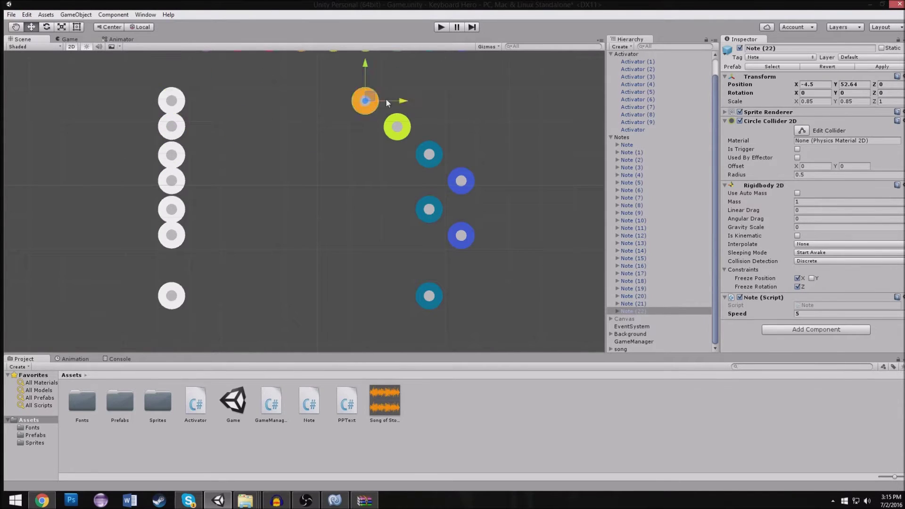
Step: Duplicate a lime note into the orange and other lanes, then duplicate the new notes
{"action": "scroll", "coordinate": [366, 163], "scroll_direction": "down", "scroll_amount": 3}
{"action": "left_click", "coordinate": [333, 263]}
{"action": "scroll", "coordinate": [349, 162], "scroll_direction": "up", "scroll_amount": 3}
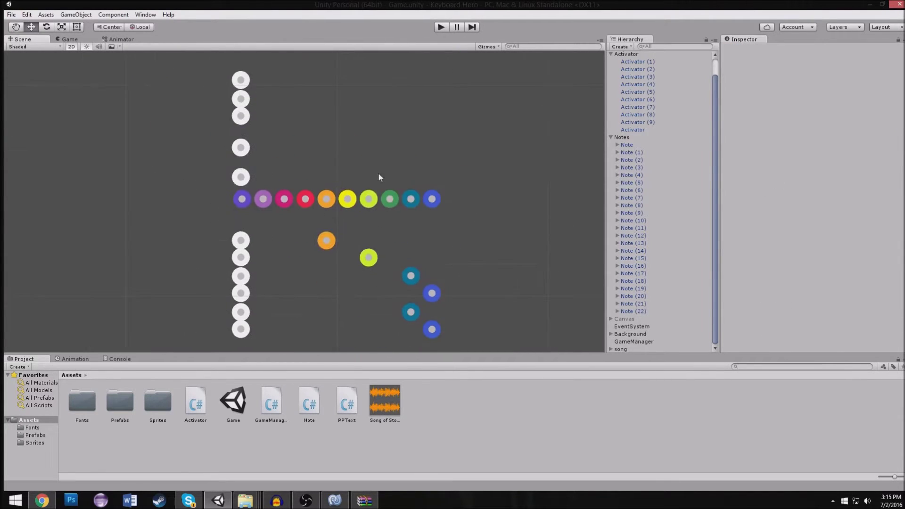
{"action": "left_click", "coordinate": [354, 299]}
{"action": "key", "text": "ctrl+d"}
{"action": "scroll", "coordinate": [268, 95], "scroll_direction": "up", "scroll_amount": 3}
{"action": "scroll", "coordinate": [267, 95], "scroll_direction": "down", "scroll_amount": 3}
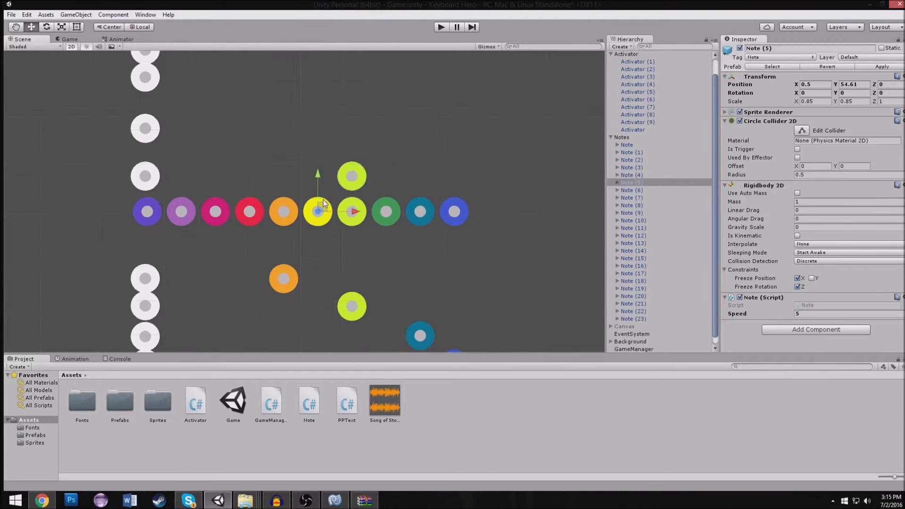
{"action": "scroll", "coordinate": [237, 273], "scroll_direction": "up", "scroll_amount": 3}
{"action": "mouse_move", "coordinate": [245, 223]}
{"action": "left_mouse_down"}
{"action": "mouse_move", "coordinate": [356, 223]}
{"action": "mouse_move", "coordinate": [222, 160]}
{"action": "mouse_move", "coordinate": [137, 97]}
{"action": "left_mouse_up"}
{"action": "key", "text": "ctrl+d"}
{"action": "key", "text": "ctrl+d"}
{"action": "key", "text": "ctrl+d"}
{"action": "left_click_drag", "start_coordinate": [152, 186], "coordinate": [200, 150]}
{"action": "scroll", "coordinate": [295, 197], "scroll_direction": "down", "scroll_amount": 2}
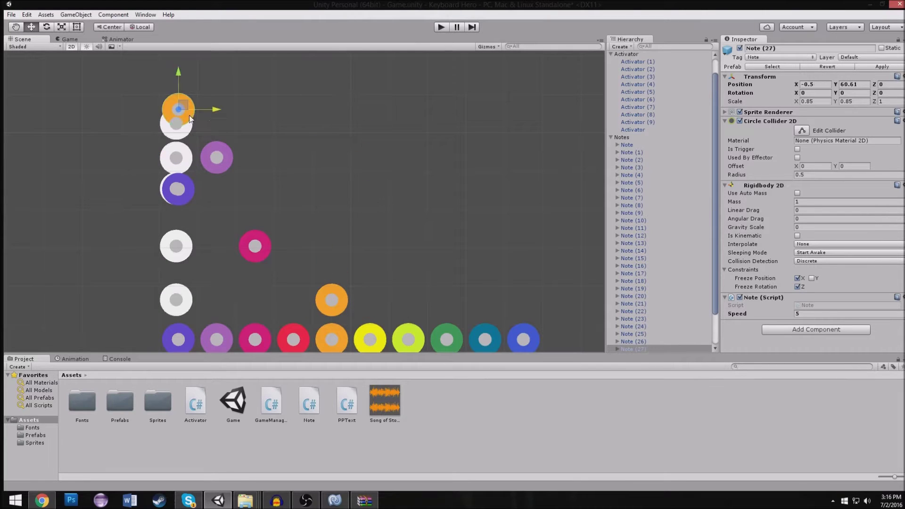
{"action": "scroll", "coordinate": [241, 131], "scroll_direction": "down", "scroll_amount": 2}
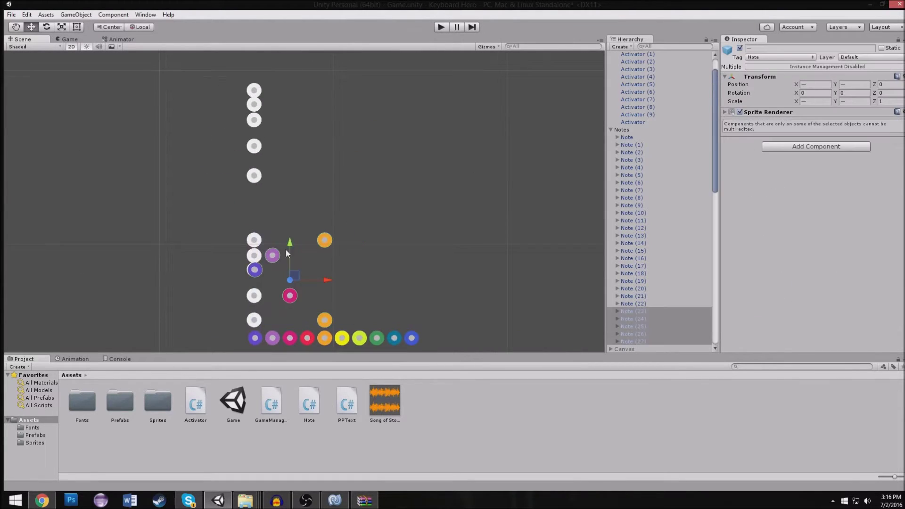
{"action": "mouse_move", "coordinate": [348, 222]}
{"action": "left_mouse_down"}
{"action": "mouse_move", "coordinate": [315, 209]}
{"action": "mouse_move", "coordinate": [307, 95]}
{"action": "left_mouse_up"}
{"action": "key", "text": "ctrl+d"}
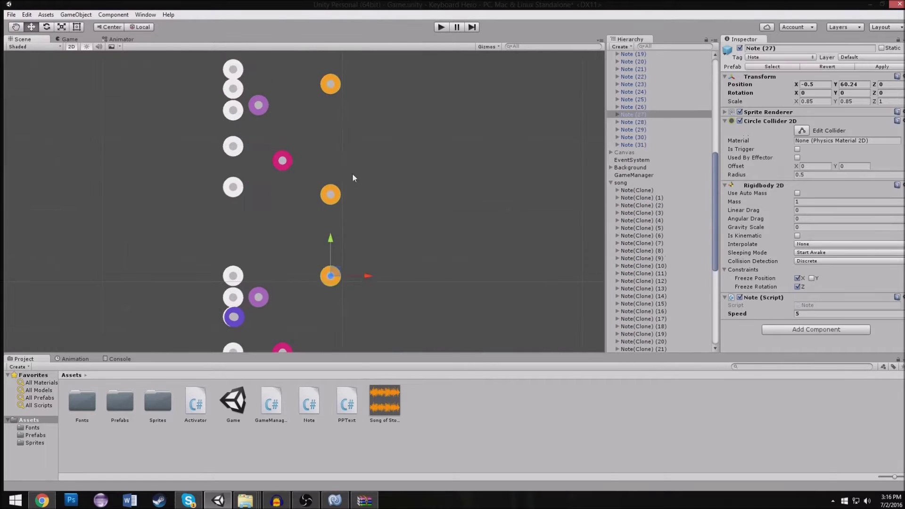
Step: Check the duplicates by selecting the pink note and the notes from Note (33) onward
{"action": "scroll", "coordinate": [352, 173], "scroll_direction": "up", "scroll_amount": 3}
{"action": "left_click", "coordinate": [292, 96]}
{"action": "scroll", "coordinate": [329, 136], "scroll_direction": "up", "scroll_amount": 2}
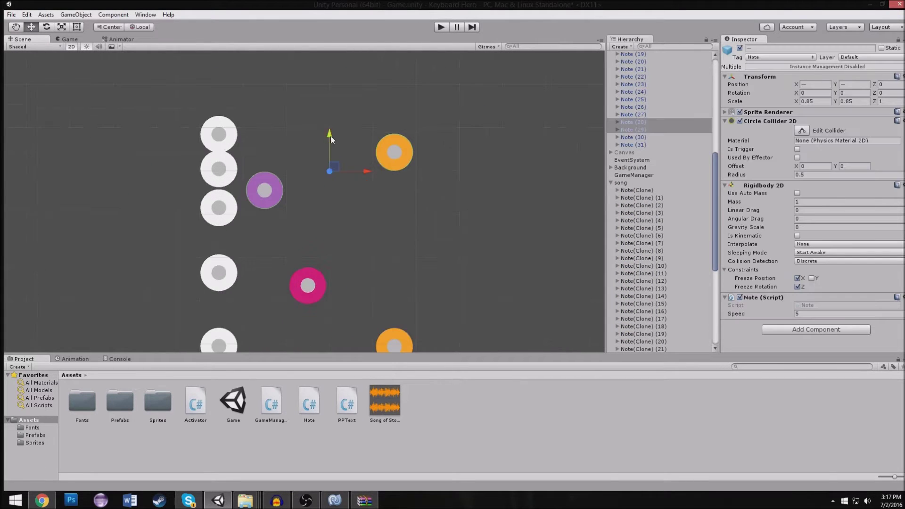
{"action": "left_click", "coordinate": [323, 228]}
{"action": "scroll", "coordinate": [235, 238], "scroll_direction": "down", "scroll_amount": 3}
{"action": "scroll", "coordinate": [312, 271], "scroll_direction": "down", "scroll_amount": 2}
{"action": "scroll", "coordinate": [369, 227], "scroll_direction": "up", "scroll_amount": 2}
{"action": "scroll", "coordinate": [264, 262], "scroll_direction": "up", "scroll_amount": 2}
{"action": "left_click", "coordinate": [263, 298]}
{"action": "scroll", "coordinate": [263, 262], "scroll_direction": "down", "scroll_amount": 3}
{"action": "scroll", "coordinate": [334, 168], "scroll_direction": "down", "scroll_amount": 2}
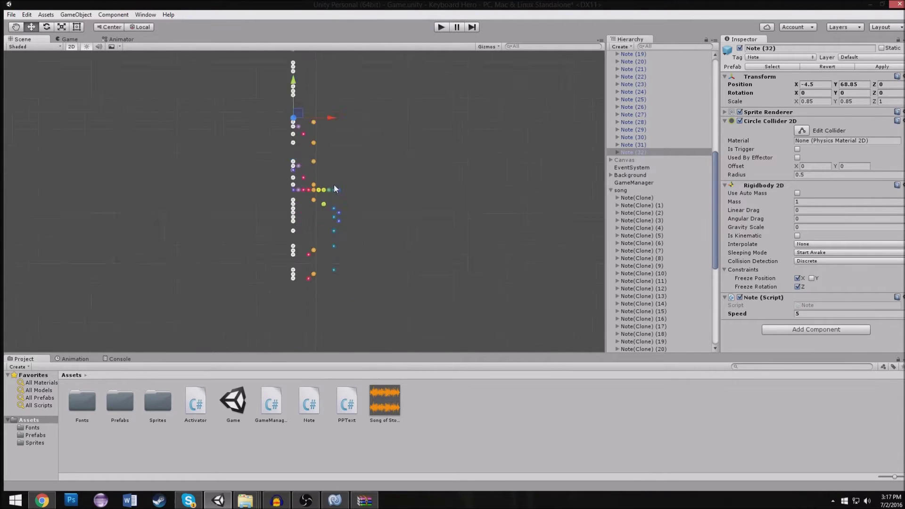
{"action": "left_click_drag", "start_coordinate": [334, 179], "coordinate": [271, 201]}
{"action": "left_click_drag", "start_coordinate": [337, 254], "coordinate": [296, 252]}
{"action": "scroll", "coordinate": [296, 253], "scroll_direction": "up", "scroll_amount": 2}
{"action": "scroll", "coordinate": [329, 179], "scroll_direction": "up", "scroll_amount": 2}
{"action": "scroll", "coordinate": [389, 260], "scroll_direction": "up", "scroll_amount": 1}
{"action": "left_click", "coordinate": [389, 260]}
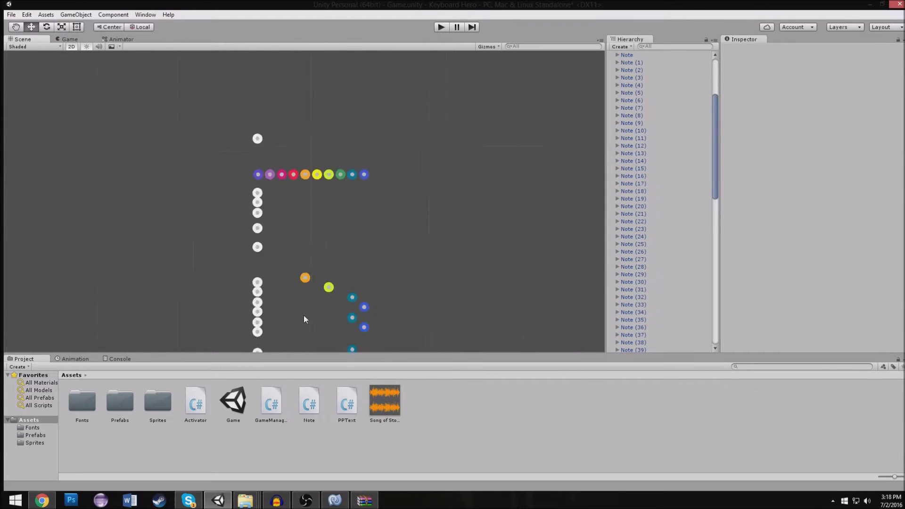
Step: Box-select the stray row of notes and delete it
{"action": "scroll", "coordinate": [342, 254], "scroll_direction": "down", "scroll_amount": 5}
{"action": "scroll", "coordinate": [343, 255], "scroll_direction": "up", "scroll_amount": 4}
{"action": "left_click_drag", "start_coordinate": [339, 262], "coordinate": [262, 171]}
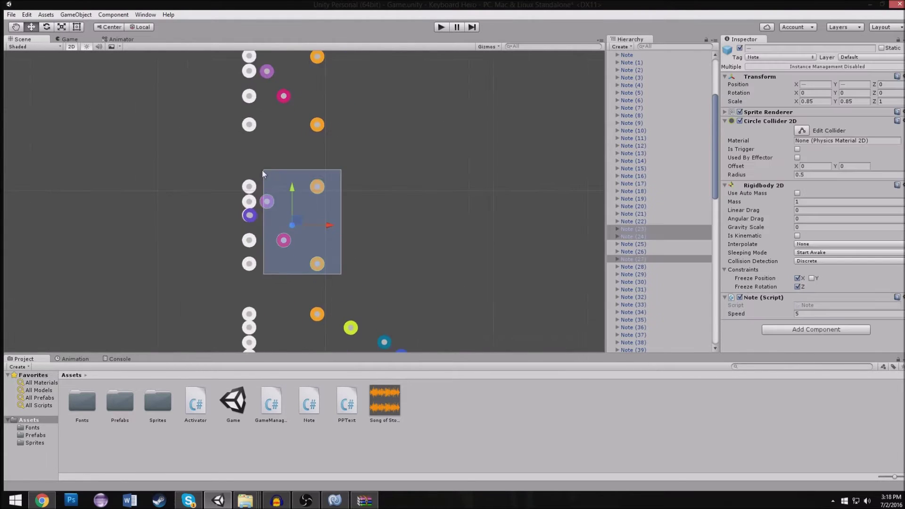
{"action": "scroll", "coordinate": [297, 246], "scroll_direction": "up", "scroll_amount": 2}
{"action": "scroll", "coordinate": [315, 173], "scroll_direction": "up", "scroll_amount": 2}
{"action": "scroll", "coordinate": [330, 161], "scroll_direction": "up", "scroll_amount": 2}
{"action": "scroll", "coordinate": [259, 202], "scroll_direction": "down", "scroll_amount": 1}
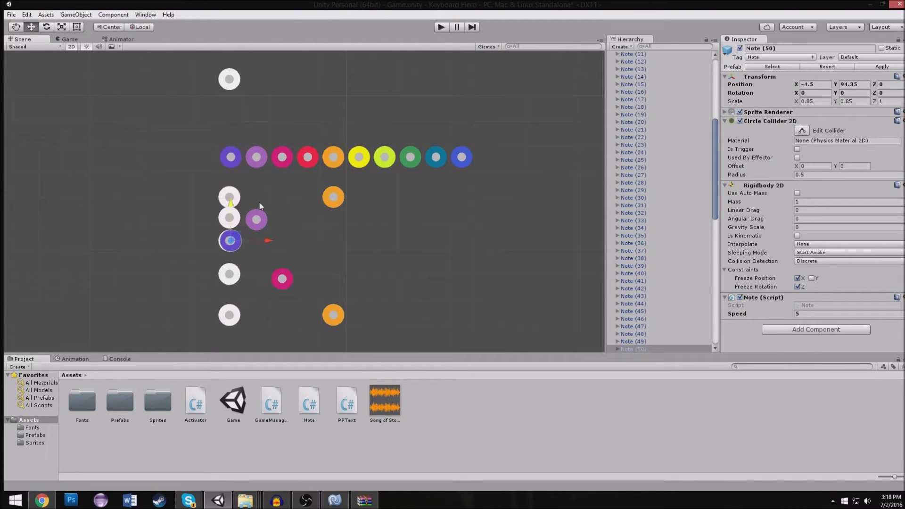
{"action": "scroll", "coordinate": [251, 219], "scroll_direction": "up", "scroll_amount": 1}
{"action": "key", "text": "Delete"}
{"action": "left_click", "coordinate": [624, 160]}
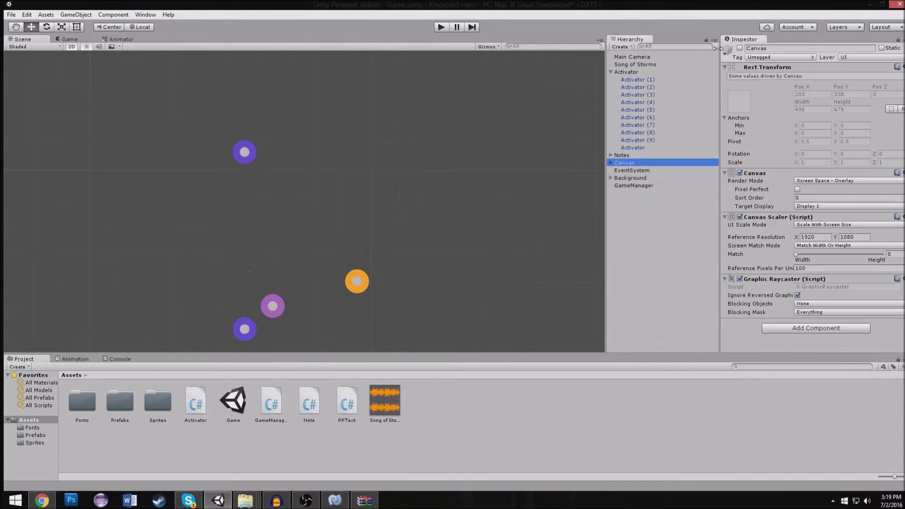
Step: Turn off Create Mode on all activators and play-test the chart, scoring 37400
{"action": "left_click", "coordinate": [440, 27]}
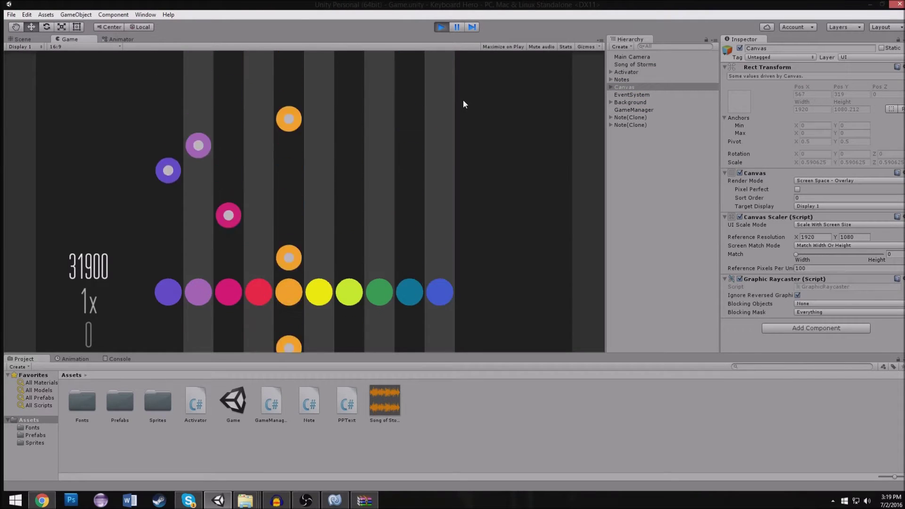
{"action": "key", "text": "ctrl+p"}
{"action": "left_click", "coordinate": [797, 146]}
{"action": "left_click", "coordinate": [797, 145]}
{"action": "left_click", "coordinate": [441, 27]}
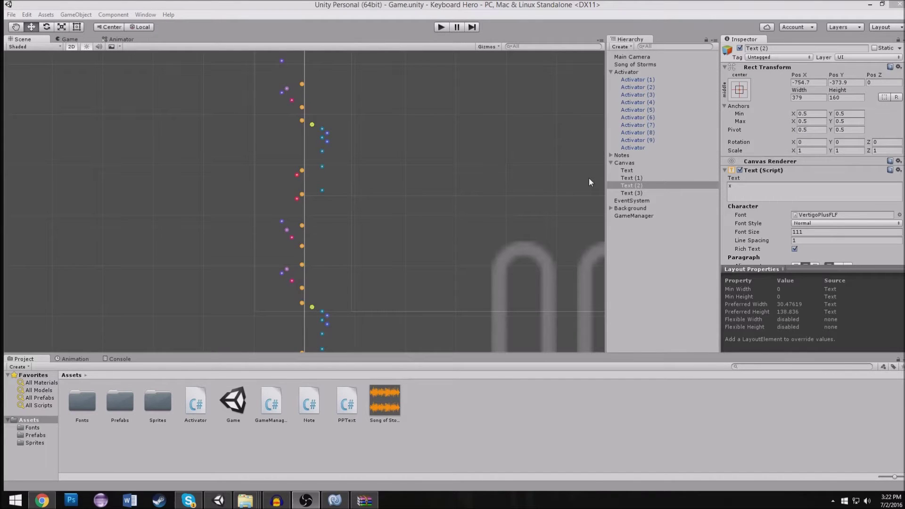
{"action": "scroll", "coordinate": [288, 146], "scroll_direction": "down", "scroll_amount": 1}
Step: Pan the Scene view to bring the note column and activator row to the centre
{"action": "scroll", "coordinate": [288, 147], "scroll_direction": "down", "scroll_amount": 2}
{"action": "scroll", "coordinate": [311, 221], "scroll_direction": "up", "scroll_amount": 2}
{"action": "middle_click_drag", "start_coordinate": [353, 126], "coordinate": [350, 222]}
{"action": "scroll", "coordinate": [357, 273], "scroll_direction": "down", "scroll_amount": 2}
{"action": "scroll", "coordinate": [405, 196], "scroll_direction": "up", "scroll_amount": 2}
{"action": "scroll", "coordinate": [378, 143], "scroll_direction": "up", "scroll_amount": 3}
{"action": "scroll", "coordinate": [262, 144], "scroll_direction": "up", "scroll_amount": 2}
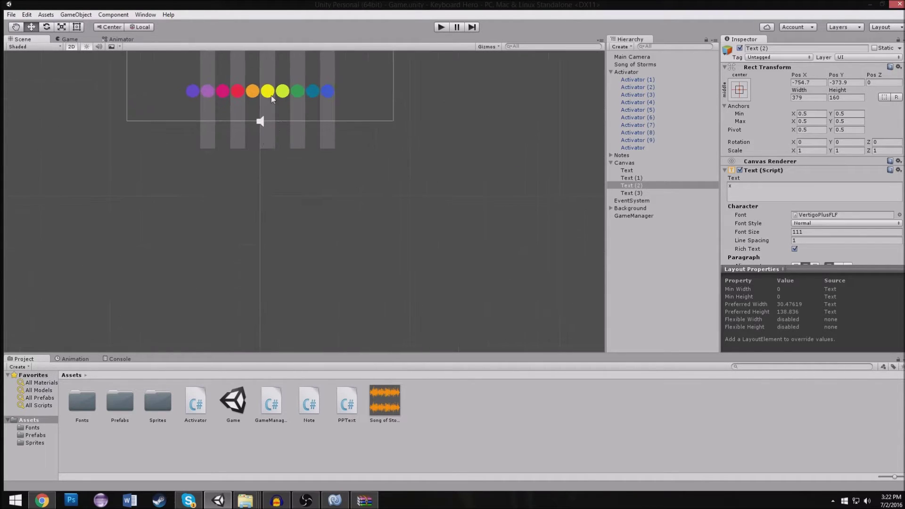
{"action": "middle_click_drag", "start_coordinate": [270, 96], "coordinate": [346, 228]}
{"action": "scroll", "coordinate": [347, 224], "scroll_direction": "up", "scroll_amount": 2}
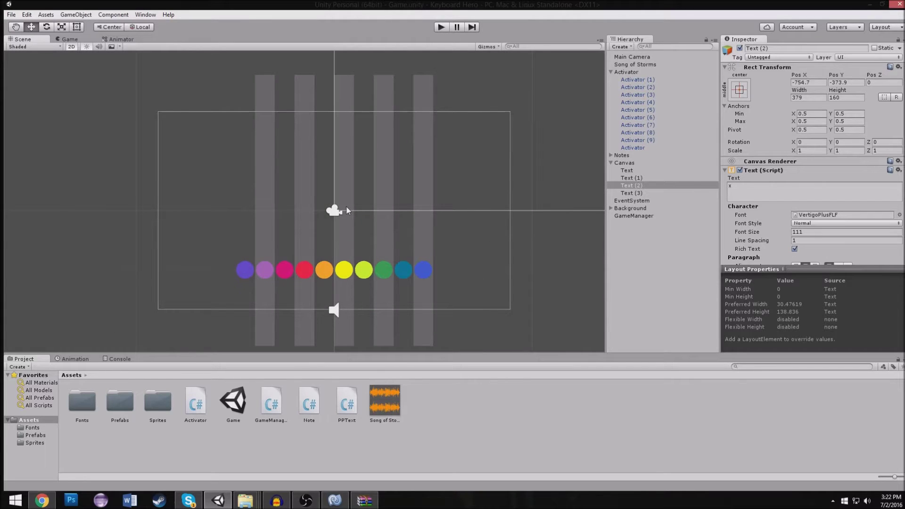
{"action": "scroll", "coordinate": [372, 155], "scroll_direction": "down", "scroll_amount": 2}
{"action": "scroll", "coordinate": [384, 113], "scroll_direction": "down", "scroll_amount": 2}
{"action": "scroll", "coordinate": [380, 99], "scroll_direction": "down", "scroll_amount": 2}
Step: Follow the notes upward, frame the activator circles and camera area, and enter Play mode
{"action": "middle_click_drag", "start_coordinate": [380, 99], "coordinate": [372, 259]}
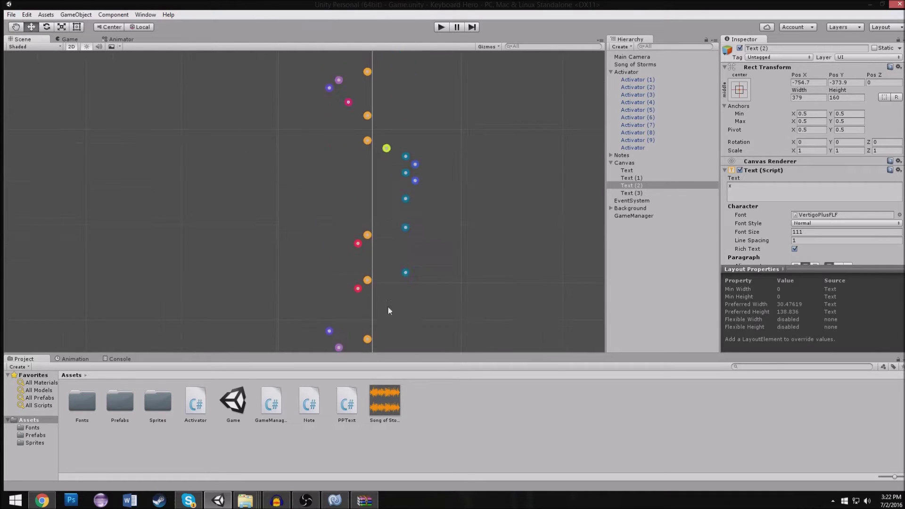
{"action": "middle_click_drag", "start_coordinate": [378, 115], "coordinate": [374, 157]}
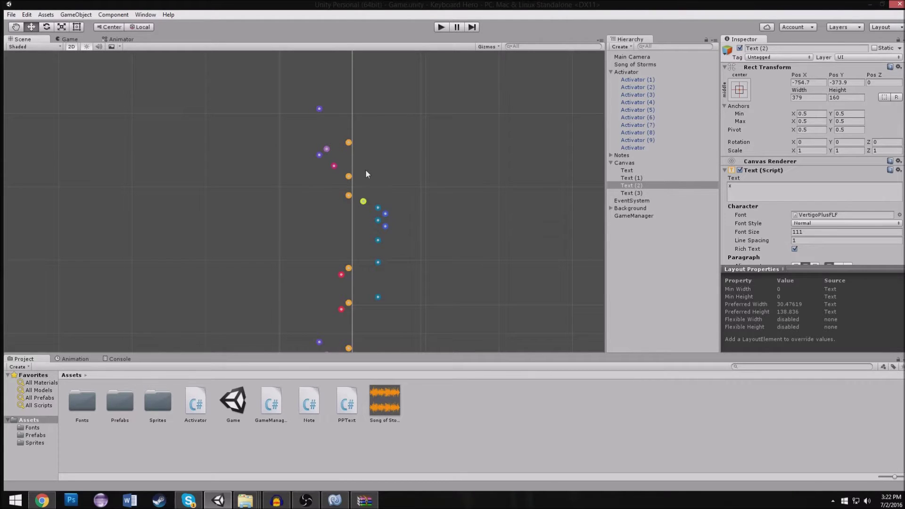
{"action": "scroll", "coordinate": [352, 219], "scroll_direction": "down", "scroll_amount": 3}
{"action": "middle_click_drag", "start_coordinate": [348, 210], "coordinate": [341, 254]}
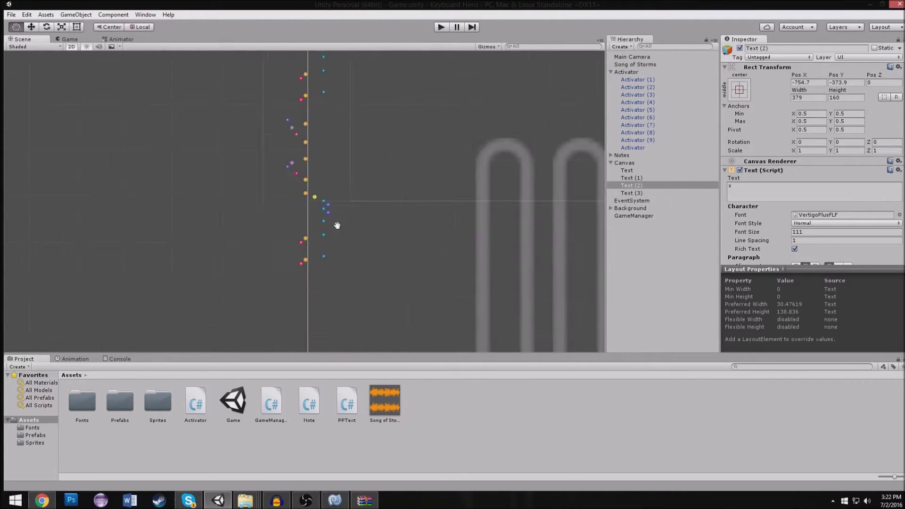
{"action": "middle_click_drag", "start_coordinate": [348, 210], "coordinate": [330, 125]}
{"action": "scroll", "coordinate": [313, 183], "scroll_direction": "up", "scroll_amount": 1}
{"action": "scroll", "coordinate": [296, 184], "scroll_direction": "up", "scroll_amount": 3}
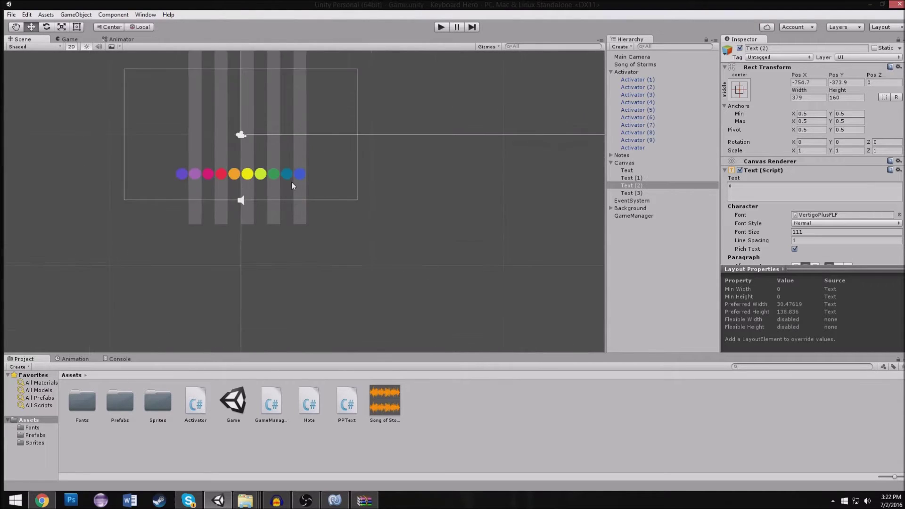
{"action": "scroll", "coordinate": [283, 179], "scroll_direction": "up", "scroll_amount": 3}
{"action": "middle_click_drag", "start_coordinate": [250, 160], "coordinate": [367, 137]}
{"action": "left_click", "coordinate": [441, 29]}
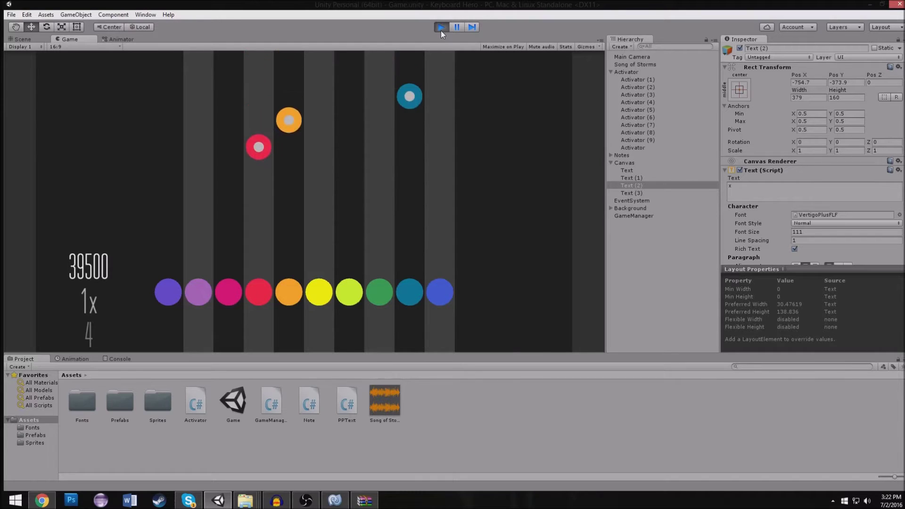
Step: Hit the falling notes across all lanes to build up the multiplier
{"action": "key", "text": "f"}
{"action": "key", "text": "g"}
{"action": "key", "text": "l"}
{"action": "key", "text": "g"}
{"action": "key", "text": "l"}
{"action": "key", "text": "l"}
{"action": "key", "text": "l"}
{"action": "key", "text": "semicolon"}
{"action": "key", "text": "l"}
{"action": "key", "text": "g"}
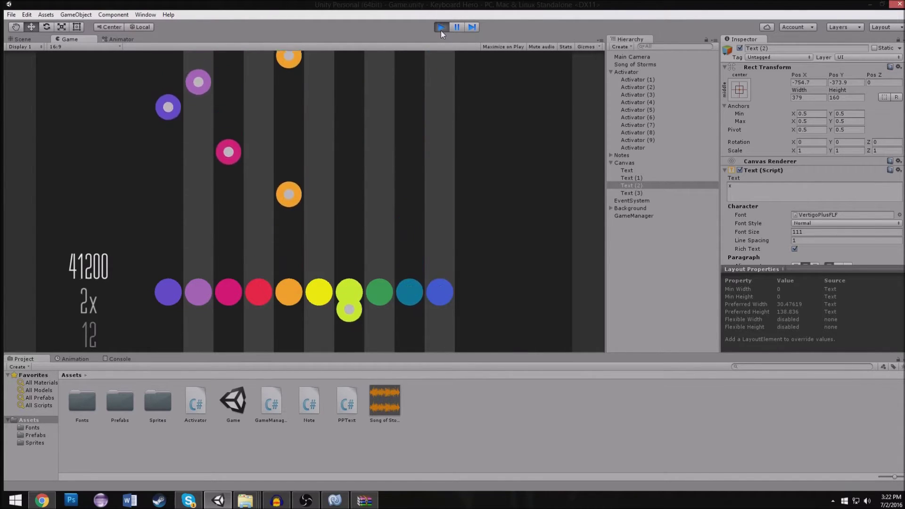
{"action": "key", "text": "a"}
{"action": "key", "text": "s"}
{"action": "key", "text": "g"}
{"action": "key", "text": "g"}
{"action": "key", "text": "d"}
{"action": "key", "text": "s"}
{"action": "key", "text": "g"}
{"action": "key", "text": "a"}
{"action": "key", "text": "f"}
{"action": "key", "text": "g"}
{"action": "key", "text": "l"}
{"action": "key", "text": "f"}
{"action": "key", "text": "g"}
{"action": "key", "text": "l"}
{"action": "key", "text": "l"}
{"action": "key", "text": "semicolon"}
{"action": "key", "text": "l"}
{"action": "key", "text": "semicolon"}
{"action": "key", "text": "l"}
{"action": "key", "text": "j"}
{"action": "key", "text": "g"}
{"action": "key", "text": "g"}
{"action": "key", "text": "d"}
{"action": "key", "text": "a"}
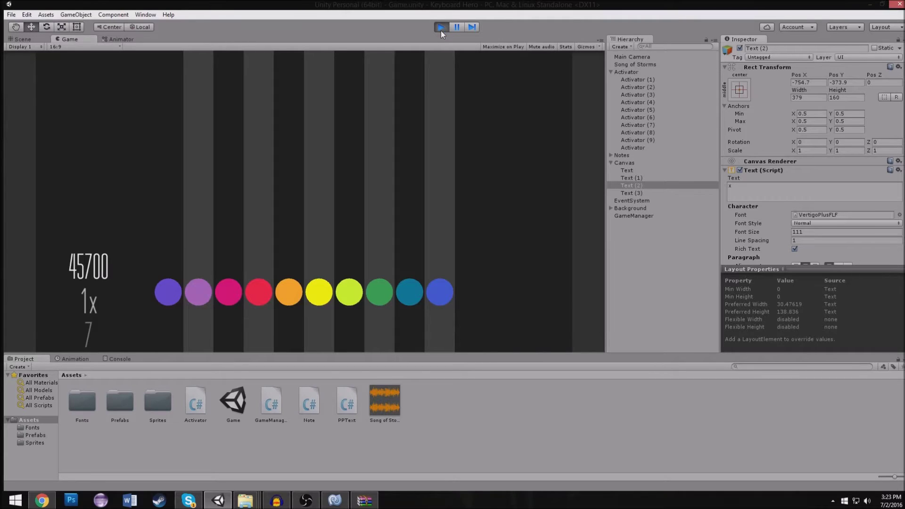
Step: Continue the song, hitting notes in every lane to raise the combo and multiplier
{"action": "left_click", "coordinate": [440, 29]}
{"action": "key", "text": "f"}
{"action": "key", "text": "f"}
{"action": "key", "text": "g"}
{"action": "key", "text": "l"}
{"action": "key", "text": "l"}
{"action": "key", "text": "semicolon"}
{"action": "key", "text": "l"}
{"action": "key", "text": "h"}
{"action": "key", "text": "g"}
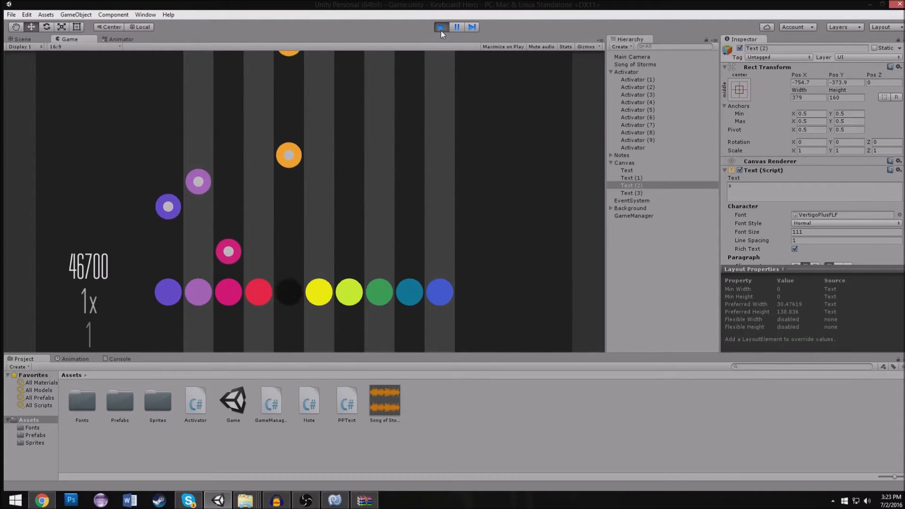
{"action": "key", "text": "a"}
{"action": "key", "text": "s"}
{"action": "key", "text": "g"}
{"action": "key", "text": "g"}
{"action": "key", "text": "d"}
{"action": "key", "text": "s"}
{"action": "key", "text": "g"}
{"action": "key", "text": "a"}
{"action": "key", "text": "f"}
{"action": "key", "text": "g"}
{"action": "key", "text": "l"}
{"action": "key", "text": "f"}
{"action": "key", "text": "g"}
{"action": "key", "text": "l"}
{"action": "key", "text": "l"}
{"action": "key", "text": "semicolon"}
{"action": "key", "text": "l"}
{"action": "key", "text": "semicolon"}
{"action": "key", "text": "l"}
{"action": "key", "text": "g"}
{"action": "key", "text": "d"}
{"action": "key", "text": "a"}
{"action": "key", "text": "s"}
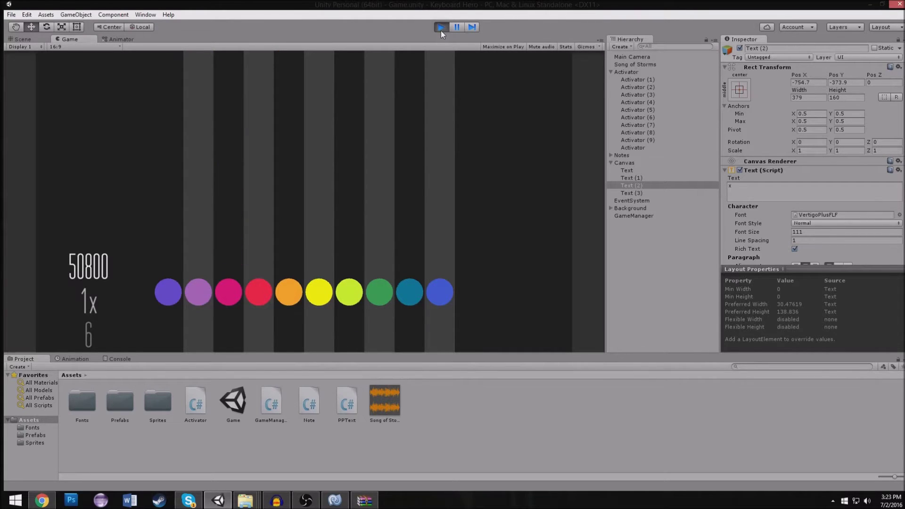
Step: Stop the game at a score of 50800 and bring the MonoDevelop code editor forward
{"action": "left_click", "coordinate": [440, 26]}
{"action": "scroll", "coordinate": [221, 121], "scroll_direction": "down", "scroll_amount": 5}
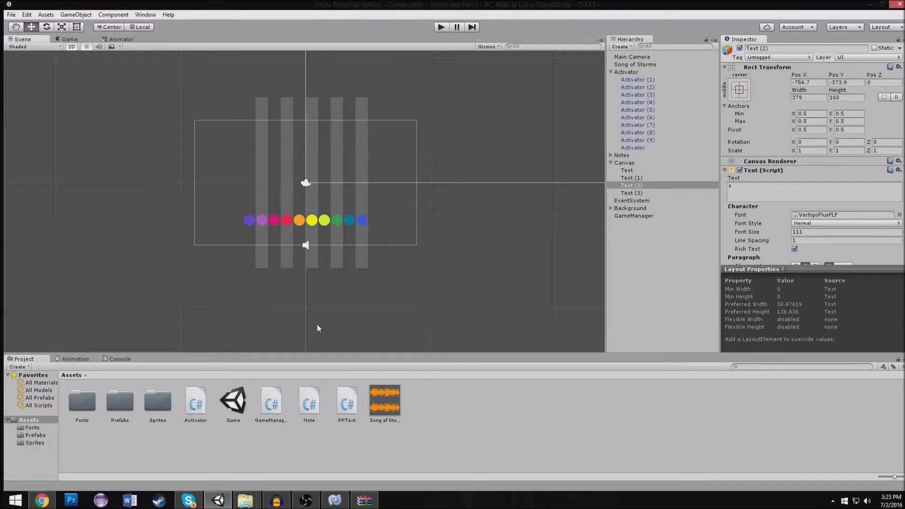
{"action": "left_click", "coordinate": [334, 504]}
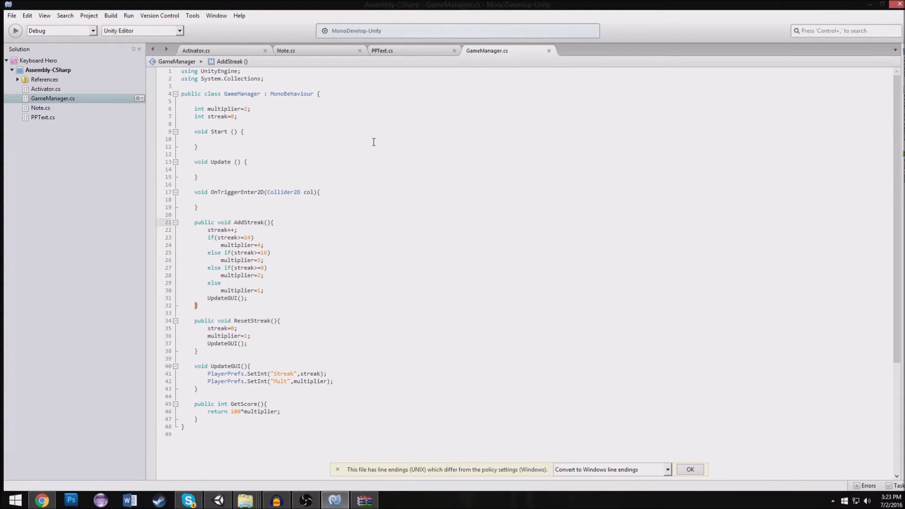
Step: Look through the Activator and Note scripts, then open GameManager.cs
{"action": "left_click", "coordinate": [229, 51]}
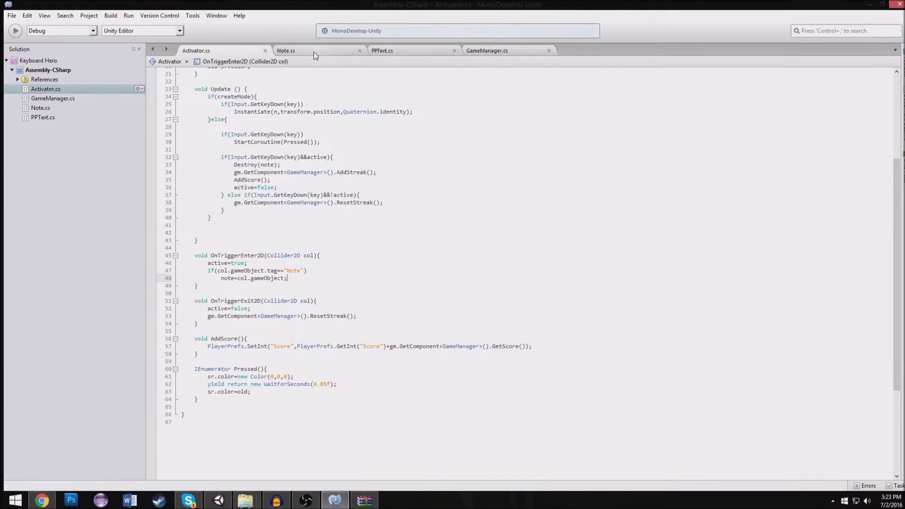
{"action": "left_click", "coordinate": [313, 52]}
{"action": "left_click", "coordinate": [232, 52]}
{"action": "scroll", "coordinate": [349, 143], "scroll_direction": "up", "scroll_amount": 7}
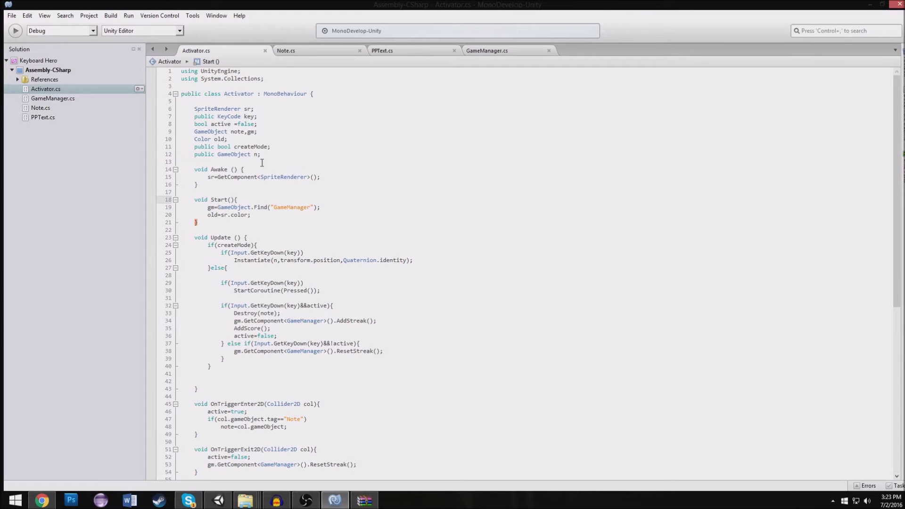
{"action": "left_click", "coordinate": [485, 52]}
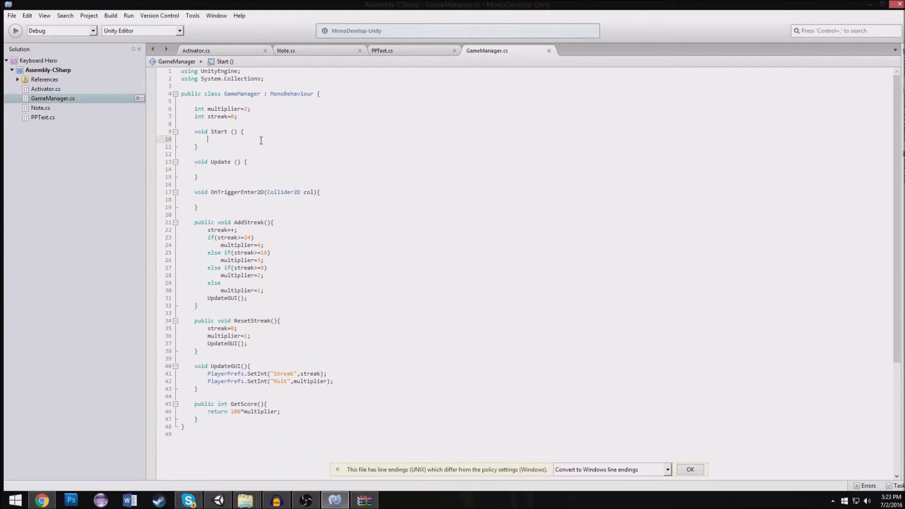
Step: Add PlayerPrefs.SetInt("Score",0) to GameManager's Start() method, then return to Unity
{"action": "type", "text": "Sc"}
{"action": "key", "text": "BackSpace"}
{"action": "key", "text": "BackSpace"}
{"action": "type", "text": "PlayerPrefs.sc"}
{"action": "key", "text": "Escape"}
{"action": "type", "text": ".p"}
{"action": "key", "text": "BackSpace"}
{"action": "key", "text": "ctrl+space"}
{"action": "type", "text": "S"}
{"action": "key", "text": "Return"}
{"action": "type", "text": "(\"Score\",0);"}
{"action": "left_click", "coordinate": [206, 505]}
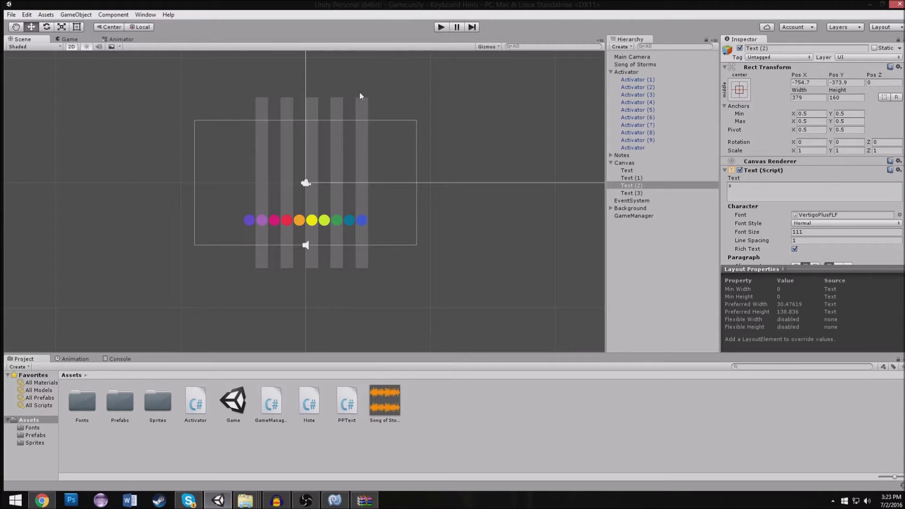
{"action": "scroll", "coordinate": [214, 165], "scroll_direction": "up", "scroll_amount": 2}
{"action": "scroll", "coordinate": [261, 144], "scroll_direction": "up", "scroll_amount": 3}
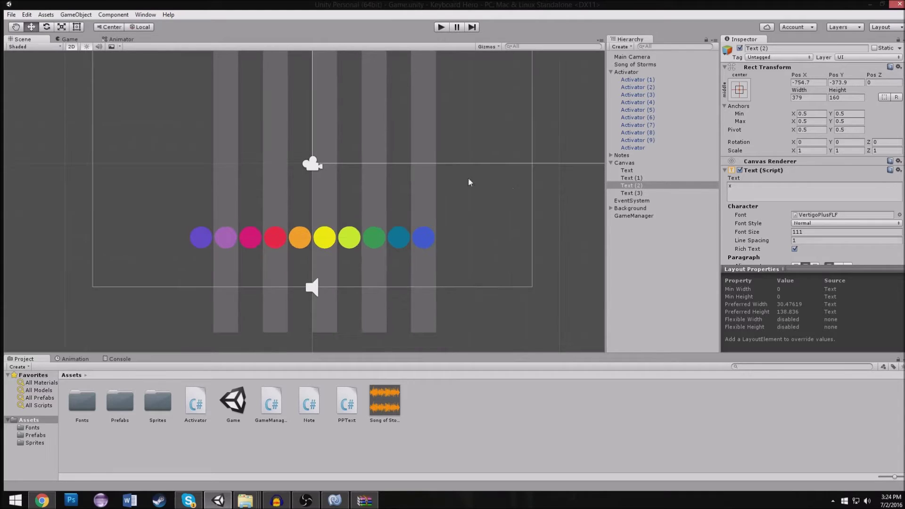
{"action": "scroll", "coordinate": [253, 134], "scroll_direction": "down", "scroll_amount": 2}
{"action": "scroll", "coordinate": [253, 137], "scroll_direction": "down", "scroll_amount": 2}
{"action": "mouse_move", "coordinate": [486, 243]}
{"action": "middle_mouse_down"}
{"action": "mouse_move", "coordinate": [363, 202]}
{"action": "mouse_move", "coordinate": [409, 205]}
{"action": "middle_mouse_up"}
{"action": "scroll", "coordinate": [364, 202], "scroll_direction": "up", "scroll_amount": 2}
{"action": "scroll", "coordinate": [362, 193], "scroll_direction": "up", "scroll_amount": 2}
{"action": "scroll", "coordinate": [409, 204], "scroll_direction": "up", "scroll_amount": 2}
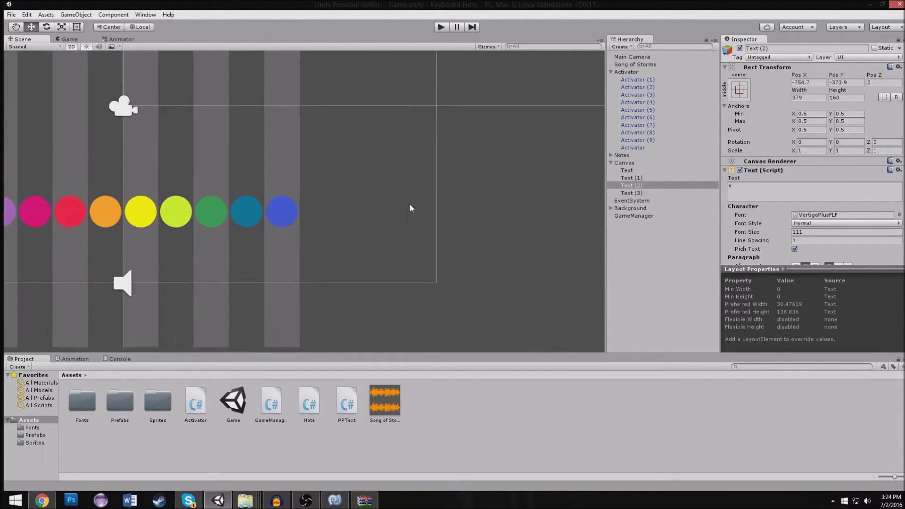
{"action": "scroll", "coordinate": [411, 203], "scroll_direction": "up", "scroll_amount": 2}
{"action": "scroll", "coordinate": [412, 202], "scroll_direction": "up", "scroll_amount": 2}
{"action": "scroll", "coordinate": [402, 196], "scroll_direction": "down", "scroll_amount": 4}
{"action": "scroll", "coordinate": [404, 197], "scroll_direction": "down", "scroll_amount": 2}
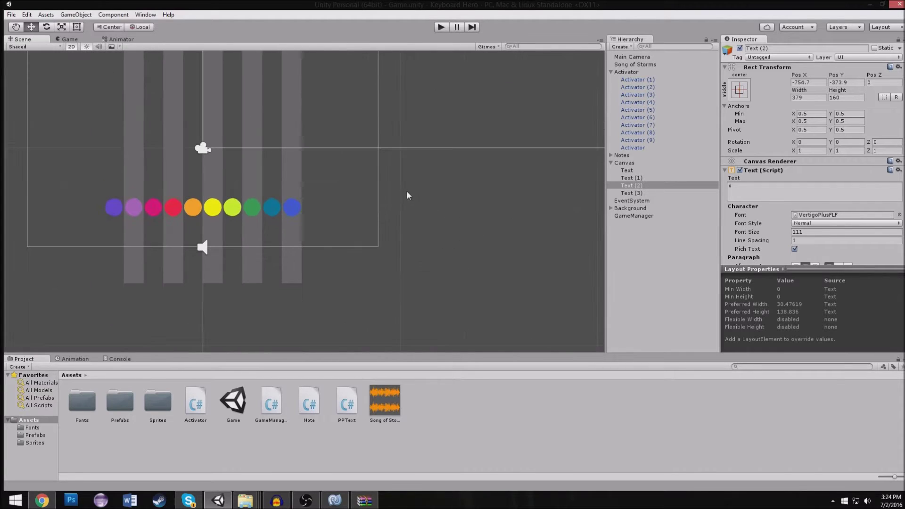
{"action": "scroll", "coordinate": [408, 198], "scroll_direction": "up", "scroll_amount": 3}
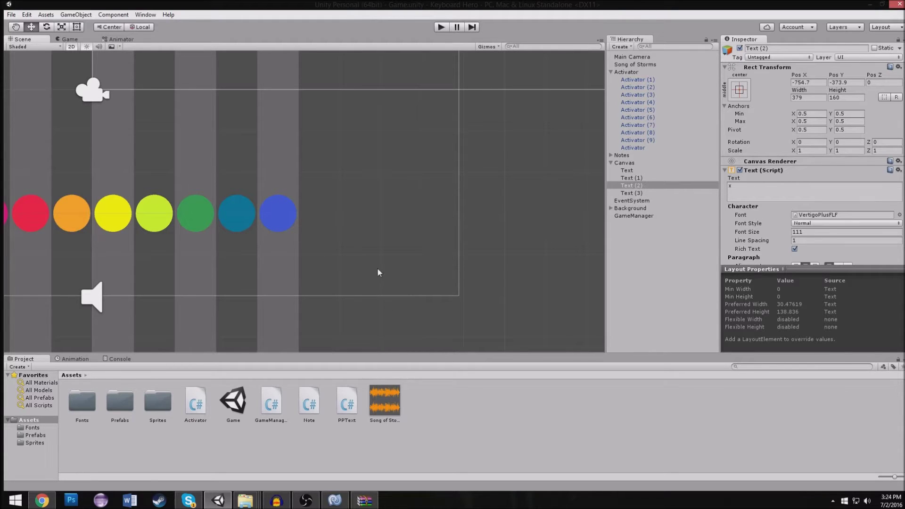
{"action": "middle_click_drag", "start_coordinate": [362, 133], "coordinate": [361, 173]}
{"action": "scroll", "coordinate": [363, 175], "scroll_direction": "down", "scroll_amount": 2}
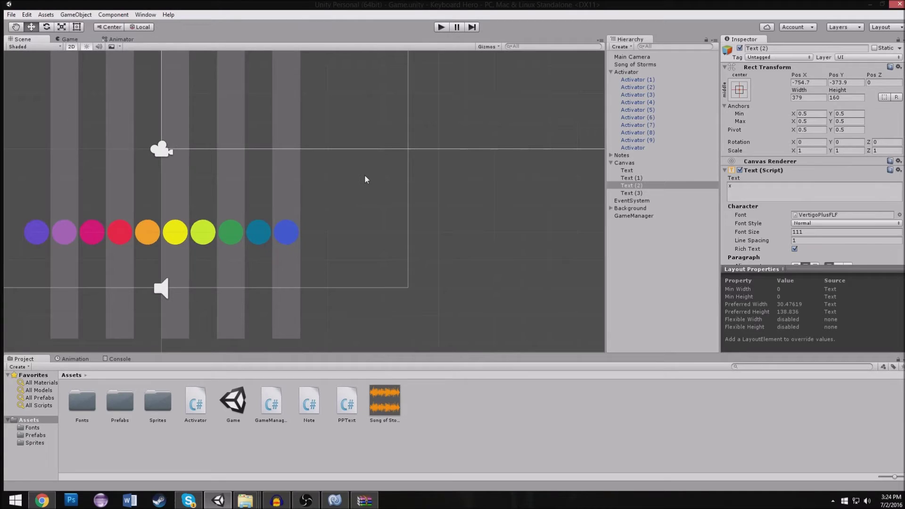
{"action": "scroll", "coordinate": [365, 177], "scroll_direction": "down", "scroll_amount": 1}
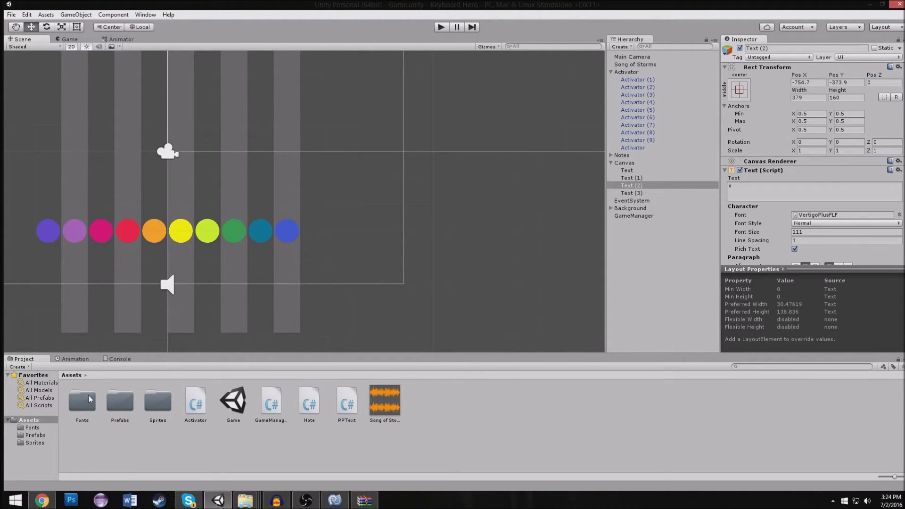
{"action": "double_click", "coordinate": [151, 398]}
Step: Place a Square sprite right of the lanes and stretch it into a wide rectangle
{"action": "left_click_drag", "start_coordinate": [120, 400], "coordinate": [361, 183]}
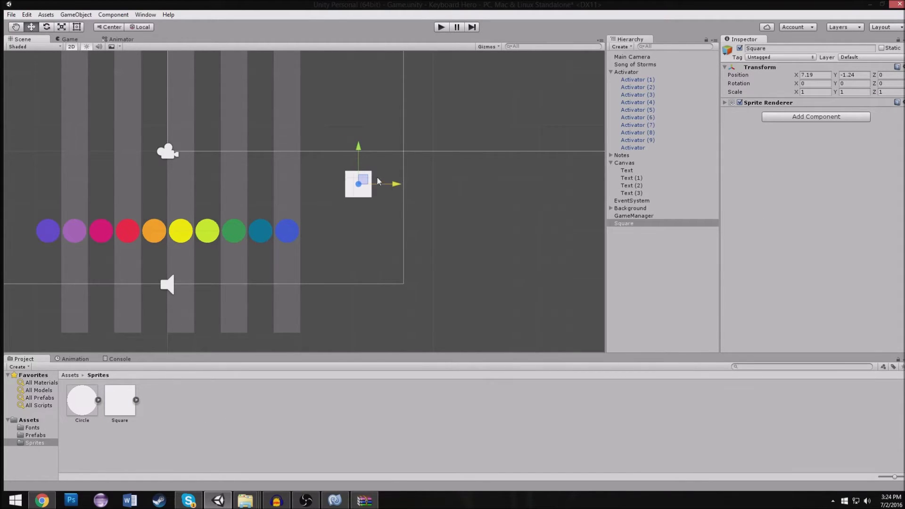
{"action": "key", "text": "Delete"}
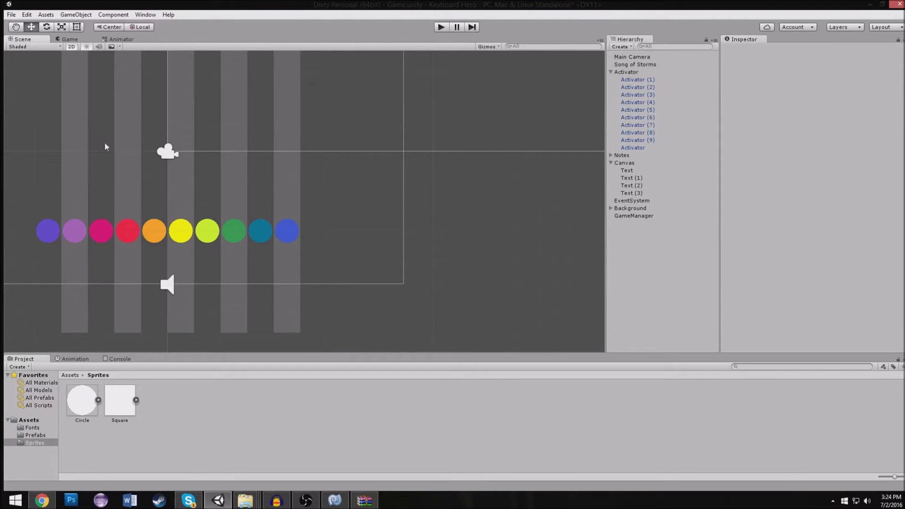
{"action": "left_click_drag", "start_coordinate": [117, 403], "coordinate": [346, 187]}
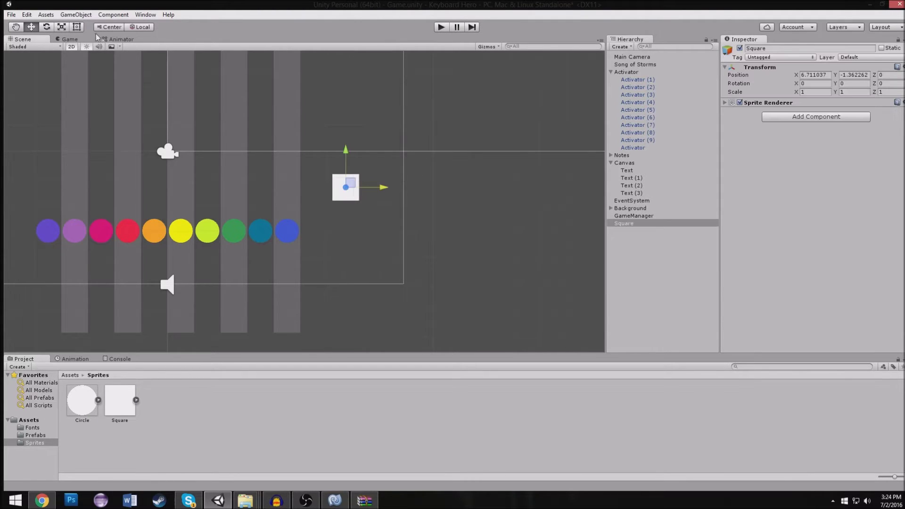
{"action": "left_click", "coordinate": [77, 26]}
{"action": "mouse_move", "coordinate": [359, 187]}
{"action": "left_mouse_down"}
{"action": "mouse_move", "coordinate": [405, 188]}
{"action": "mouse_move", "coordinate": [382, 198]}
{"action": "left_mouse_up"}
{"action": "scroll", "coordinate": [416, 181], "scroll_direction": "up", "scroll_amount": 3}
{"action": "mouse_move", "coordinate": [454, 172]}
{"action": "left_mouse_down"}
{"action": "mouse_move", "coordinate": [467, 182]}
{"action": "mouse_move", "coordinate": [454, 184]}
{"action": "left_mouse_up"}
Step: Collapse the Canvas and Activator groups, reselect the rectangle and preview it in Game view
{"action": "left_click", "coordinate": [610, 163]}
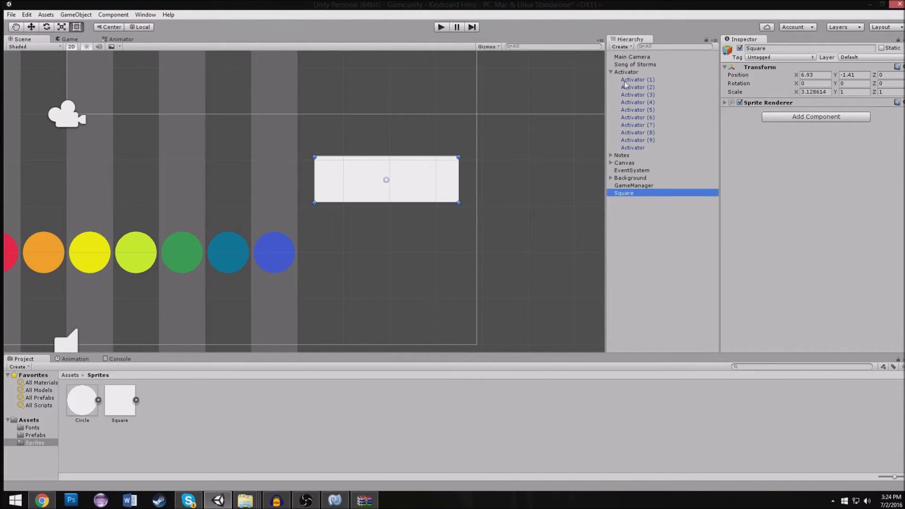
{"action": "left_click", "coordinate": [610, 72]}
{"action": "left_click", "coordinate": [488, 192]}
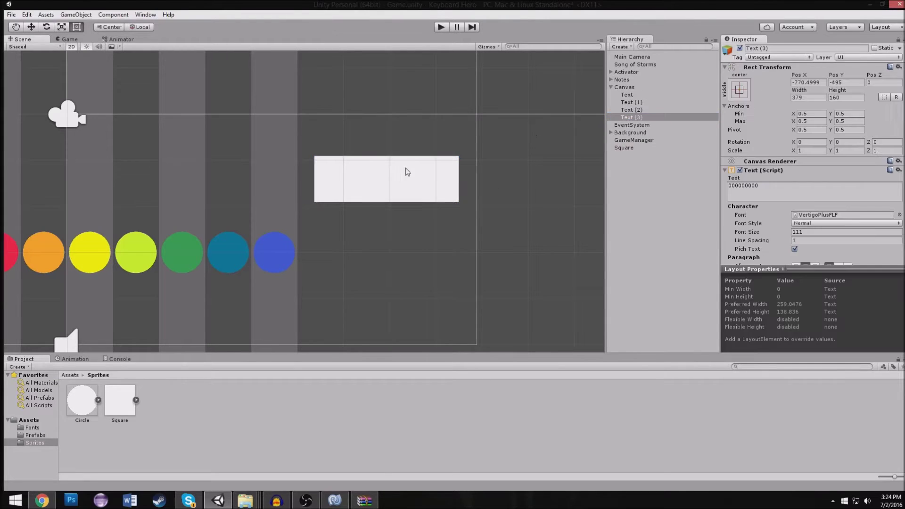
{"action": "left_click", "coordinate": [423, 169]}
{"action": "scroll", "coordinate": [424, 171], "scroll_direction": "down", "scroll_amount": 5}
{"action": "left_click", "coordinate": [68, 39]}
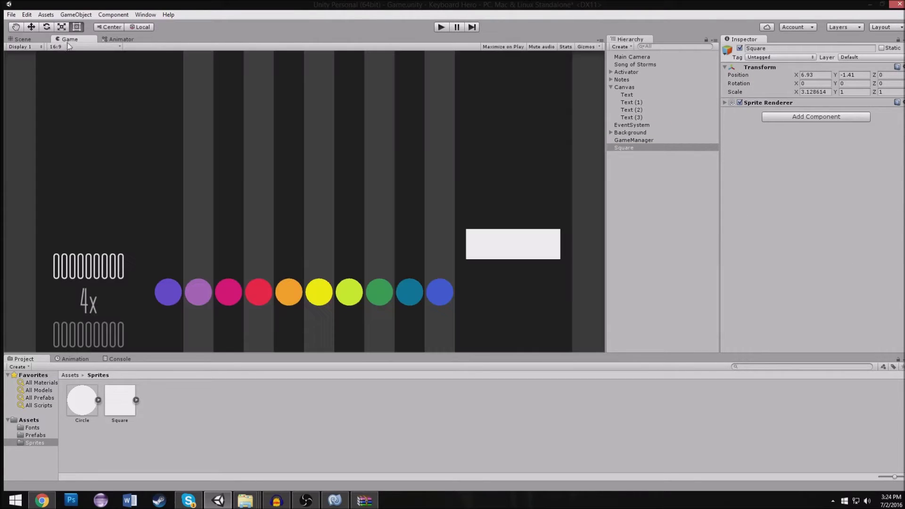
{"action": "left_click", "coordinate": [21, 39]}
Step: Flatten the rectangle into a thin bar, duplicate it and trim Square (2) as the right section
{"action": "scroll", "coordinate": [301, 199], "scroll_direction": "up", "scroll_amount": 3}
{"action": "scroll", "coordinate": [297, 199], "scroll_direction": "up", "scroll_amount": 2}
{"action": "left_click_drag", "start_coordinate": [436, 203], "coordinate": [437, 184]}
{"action": "middle_click_drag", "start_coordinate": [424, 185], "coordinate": [442, 216]}
{"action": "mouse_move", "coordinate": [442, 216]}
{"action": "left_mouse_down"}
{"action": "mouse_move", "coordinate": [376, 224]}
{"action": "mouse_move", "coordinate": [471, 224]}
{"action": "left_mouse_up"}
{"action": "key", "text": "ctrl+d"}
{"action": "key", "text": "ctrl+d"}
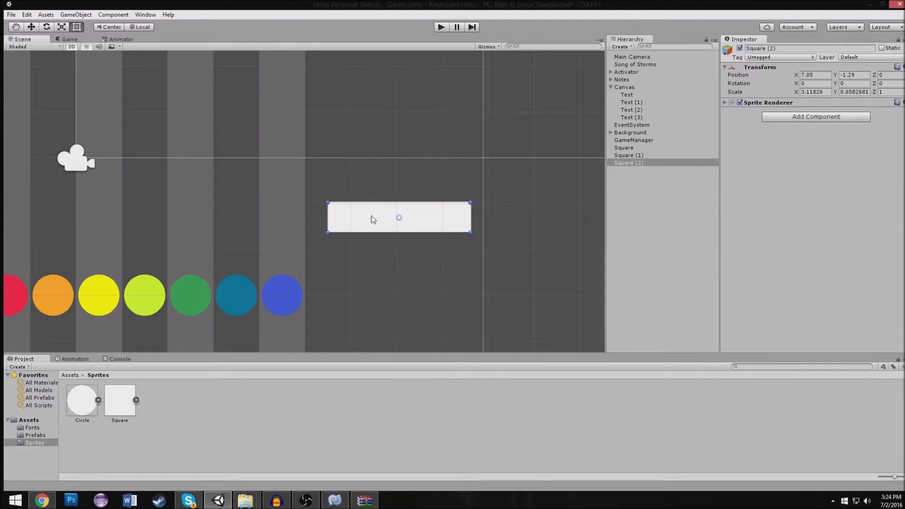
{"action": "left_click_drag", "start_coordinate": [329, 214], "coordinate": [421, 219]}
Step: Tint the centre Square bright yellow through its Sprite Renderer colour
{"action": "left_click", "coordinate": [421, 218]}
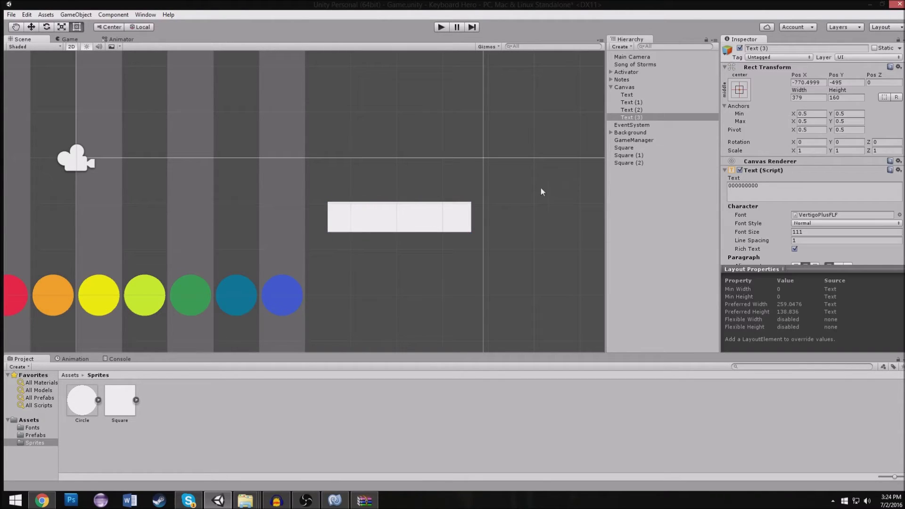
{"action": "left_click", "coordinate": [377, 212]}
{"action": "left_click", "coordinate": [396, 214]}
{"action": "left_click", "coordinate": [395, 214]}
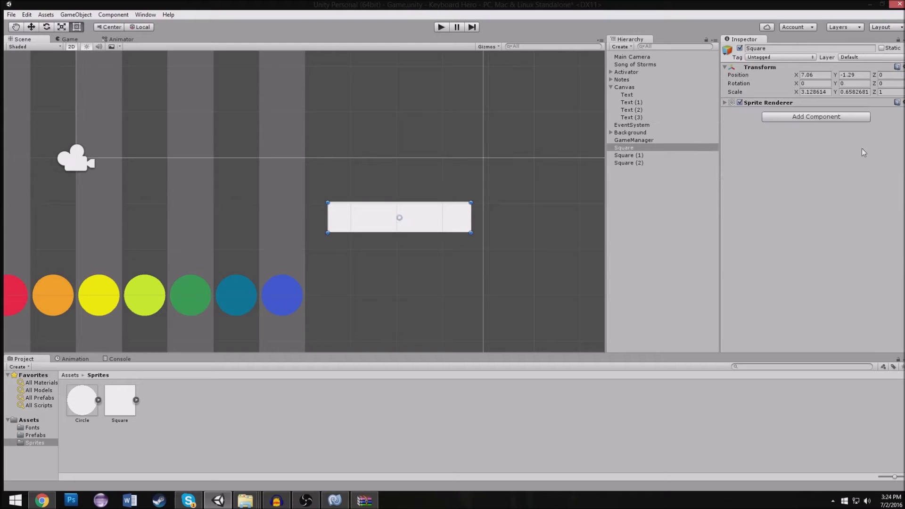
{"action": "left_click", "coordinate": [801, 104]}
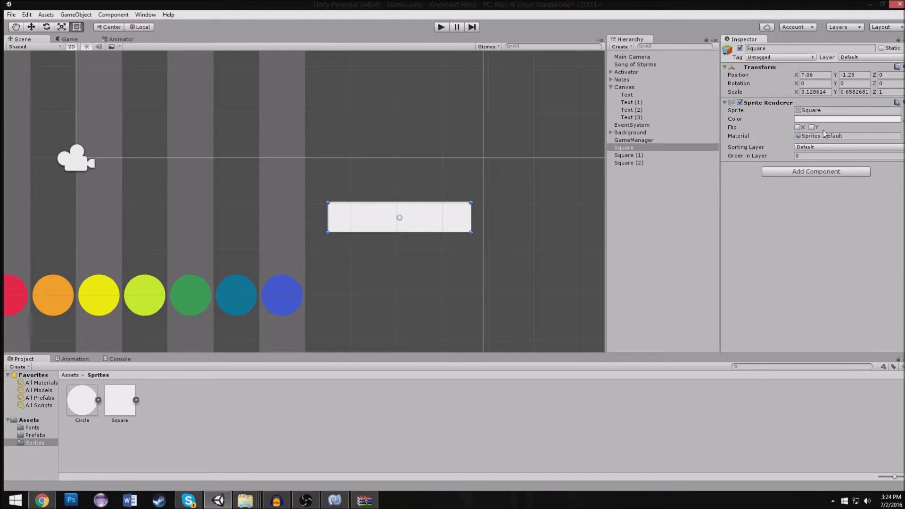
{"action": "left_click", "coordinate": [825, 119]}
{"action": "left_click_drag", "start_coordinate": [691, 221], "coordinate": [689, 214]}
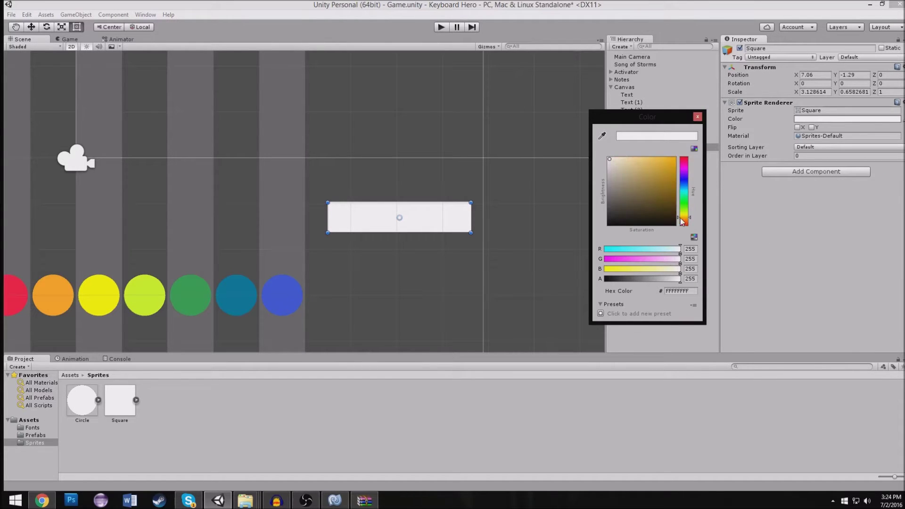
{"action": "left_click", "coordinate": [674, 159]}
{"action": "left_click", "coordinate": [697, 116]}
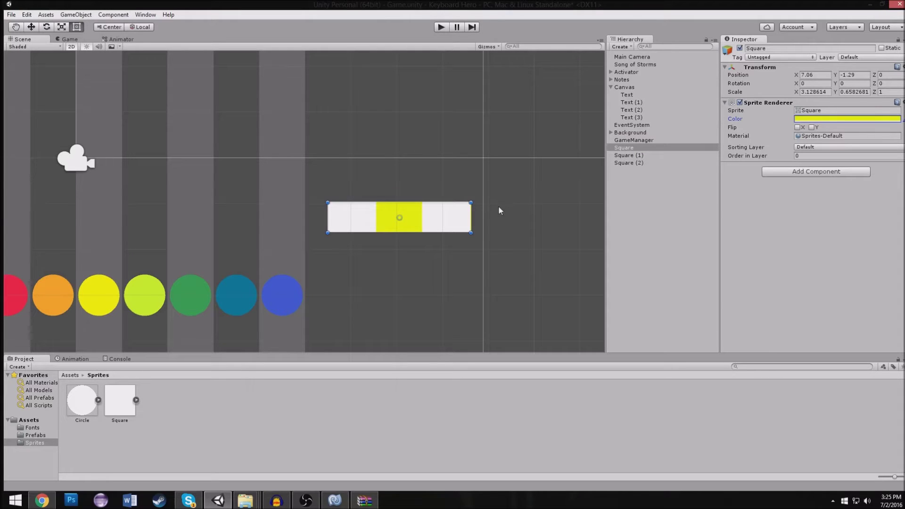
Step: Create a new empty GameObject and start naming it RockMeter
{"action": "left_click", "coordinate": [637, 183]}
{"action": "key", "text": "ctrl+shift+n"}
{"action": "left_click", "coordinate": [807, 49]}
{"action": "type", "text": "RockMe"}
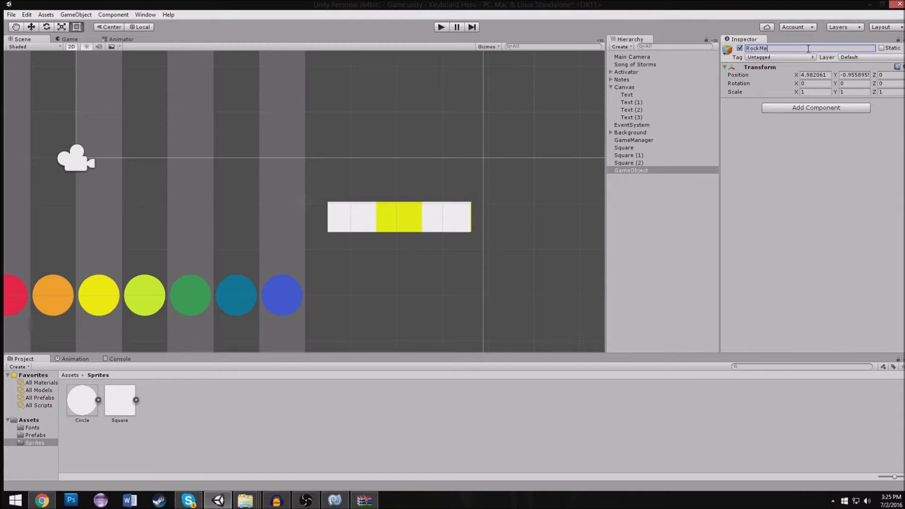
Step: Nest Square, Square (1) and Square (2) under RockMeter and set their Position Y to 0
{"action": "left_click", "coordinate": [624, 147]}
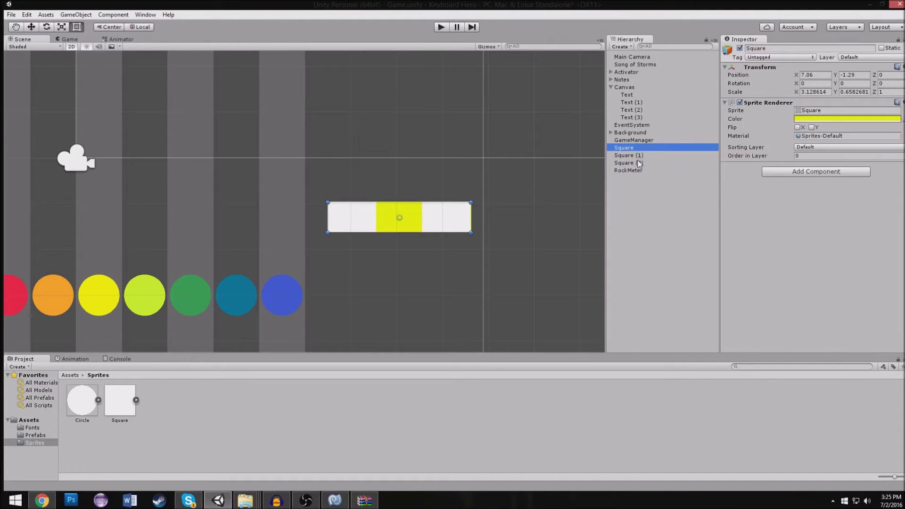
{"action": "left_click", "coordinate": [629, 162], "text": "shift"}
{"action": "left_click_drag", "start_coordinate": [629, 162], "coordinate": [628, 170]}
{"action": "left_click", "coordinate": [856, 74]}
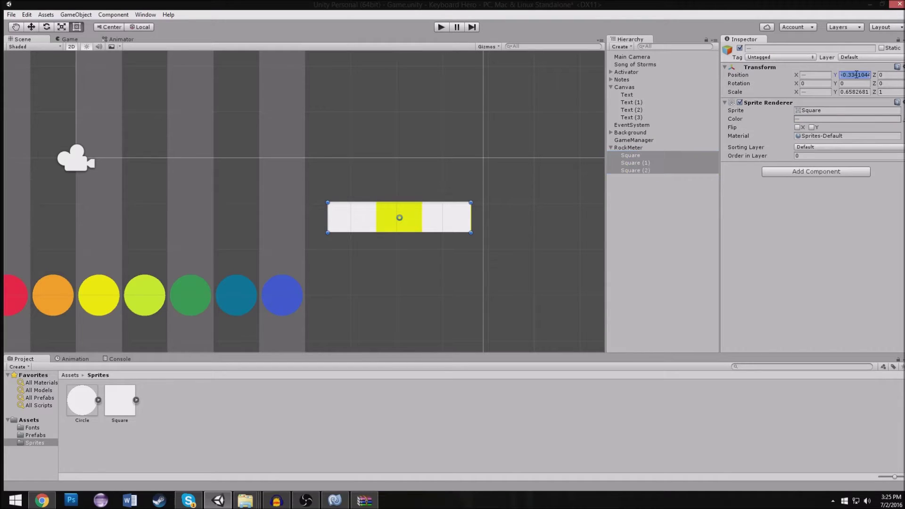
{"action": "type", "text": "0"}
Step: Select the yellow Square alone and set its Position X to 0
{"action": "left_click", "coordinate": [657, 147]}
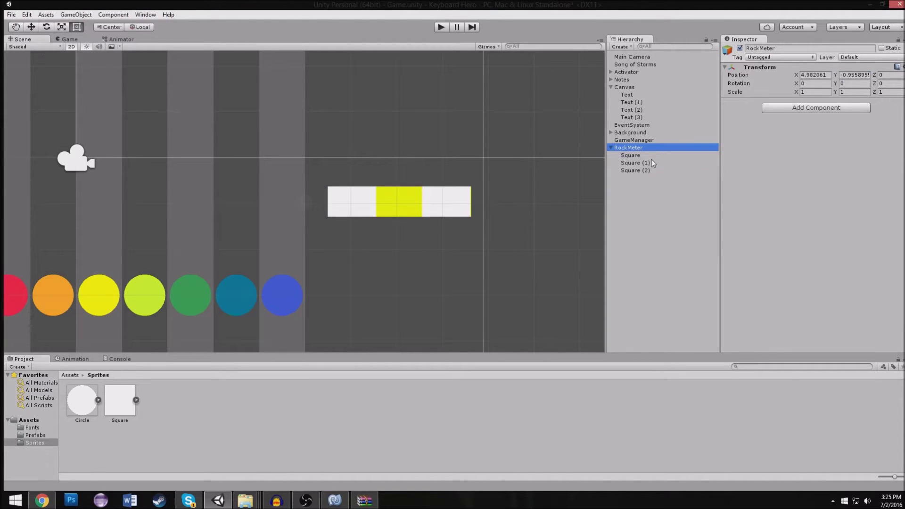
{"action": "left_click", "coordinate": [652, 158]}
{"action": "left_click", "coordinate": [647, 170]}
{"action": "left_click", "coordinate": [646, 155], "text": "shift"}
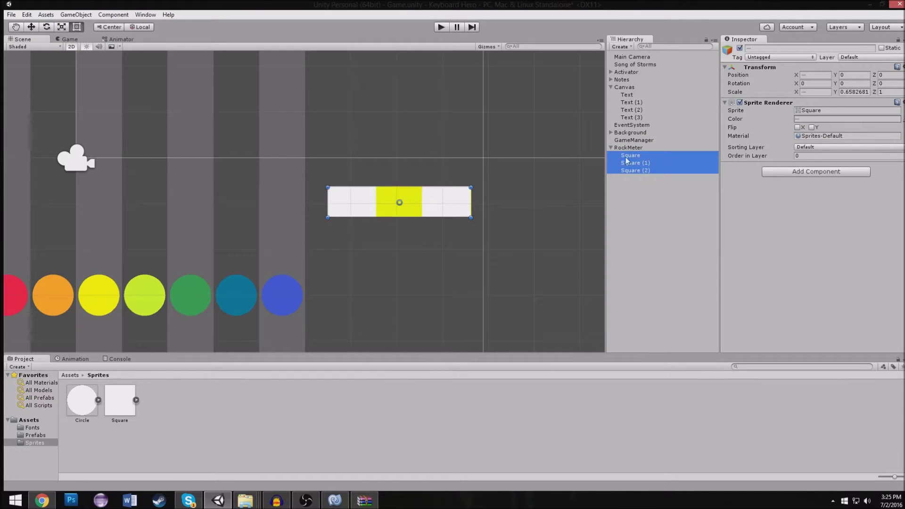
{"action": "left_click", "coordinate": [405, 190]}
{"action": "left_click", "coordinate": [404, 190]}
{"action": "left_click", "coordinate": [849, 92]}
{"action": "left_click", "coordinate": [815, 75]}
{"action": "type", "text": "0"}
{"action": "left_click", "coordinate": [429, 197]}
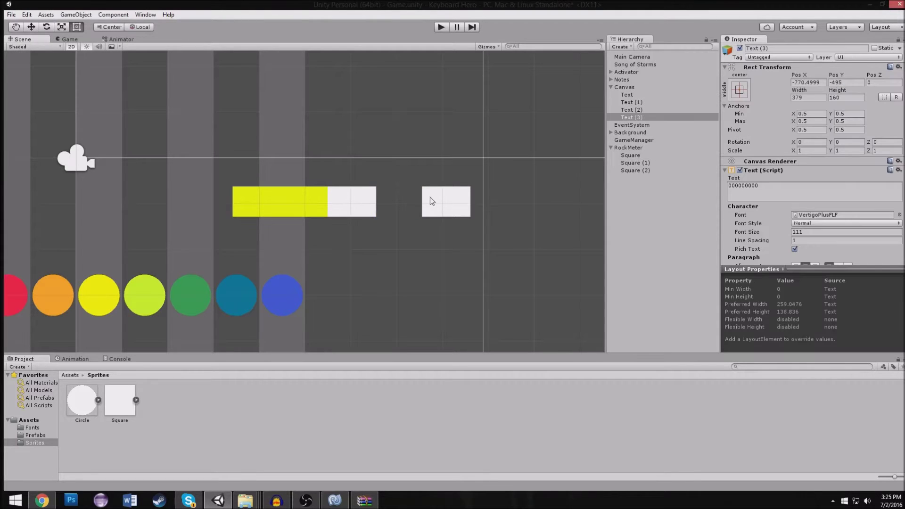
Step: Slide Square (2) beside the yellow block and move the RockMeter group right to X 7.18
{"action": "left_click", "coordinate": [429, 197]}
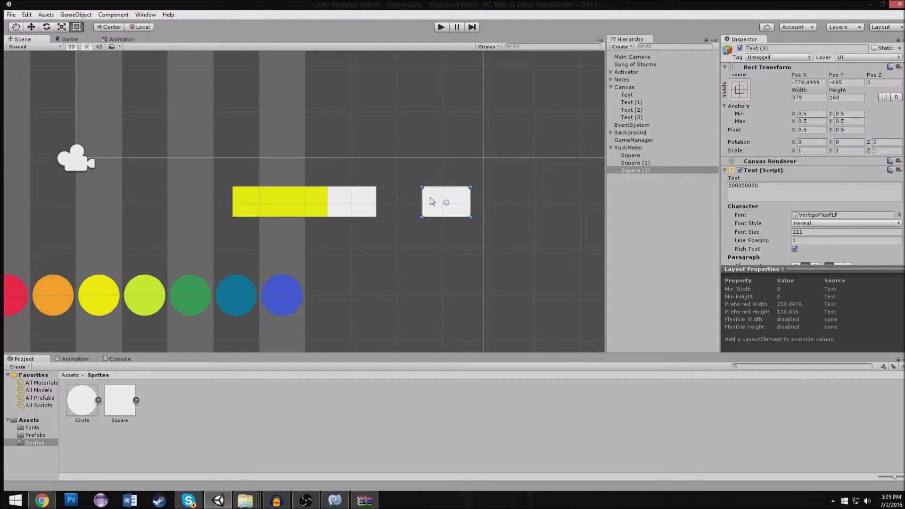
{"action": "left_click", "coordinate": [31, 27]}
{"action": "left_click_drag", "start_coordinate": [420, 202], "coordinate": [288, 199]}
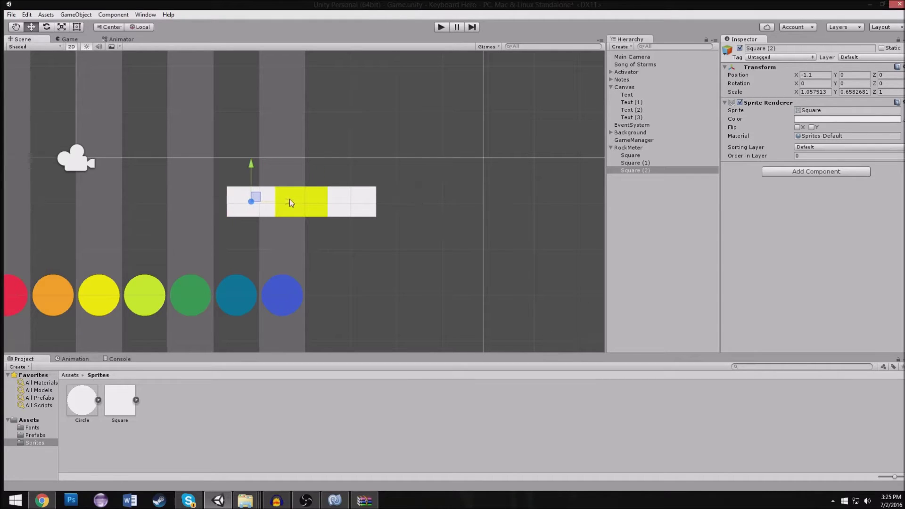
{"action": "left_click", "coordinate": [343, 187]}
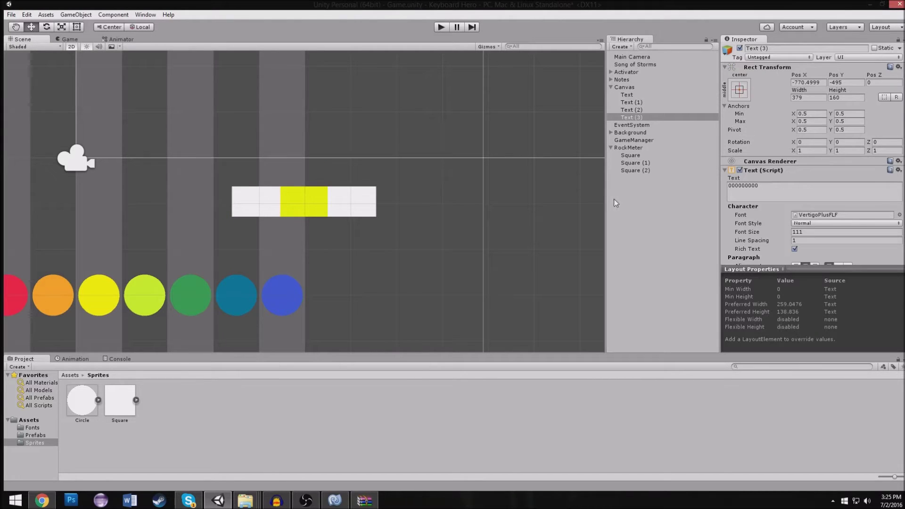
{"action": "left_click", "coordinate": [639, 147]}
{"action": "left_click_drag", "start_coordinate": [339, 206], "coordinate": [441, 198]}
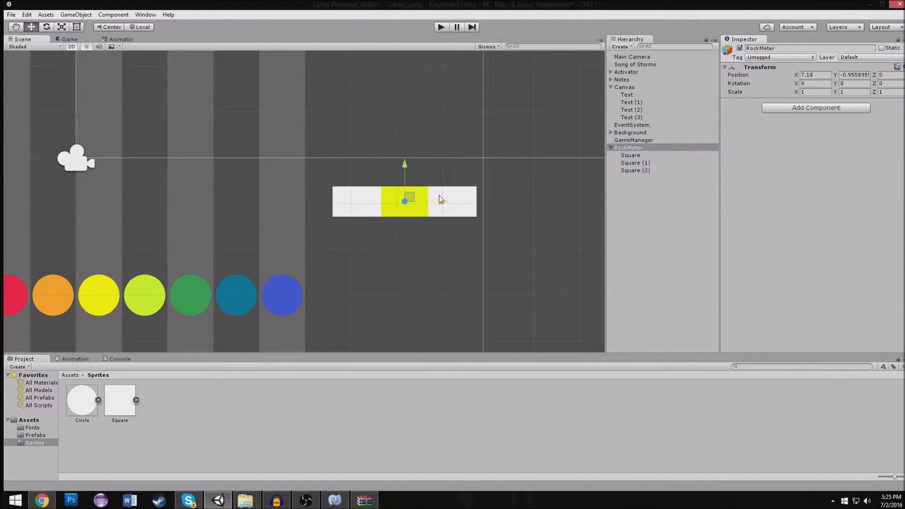
Step: Set the yellow Square's Scale X to 3, leaving its height scale unchanged
{"action": "left_click", "coordinate": [640, 156]}
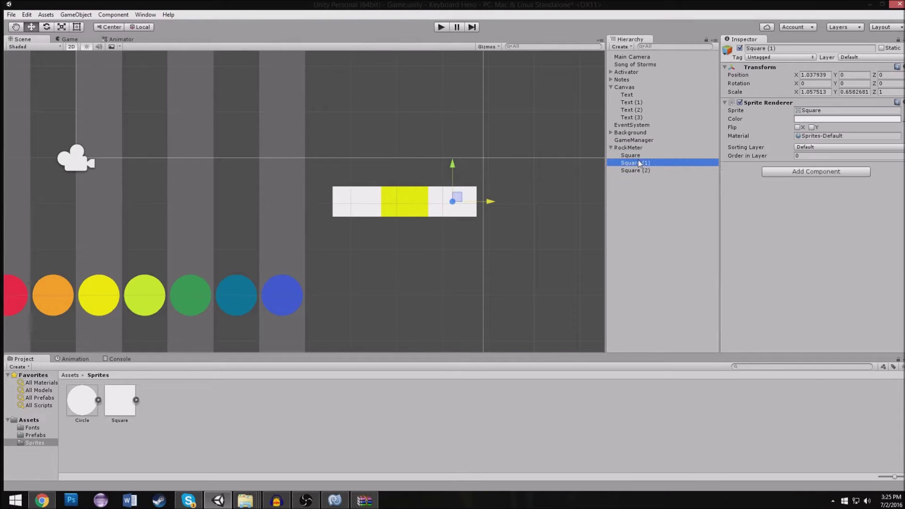
{"action": "left_click", "coordinate": [816, 93]}
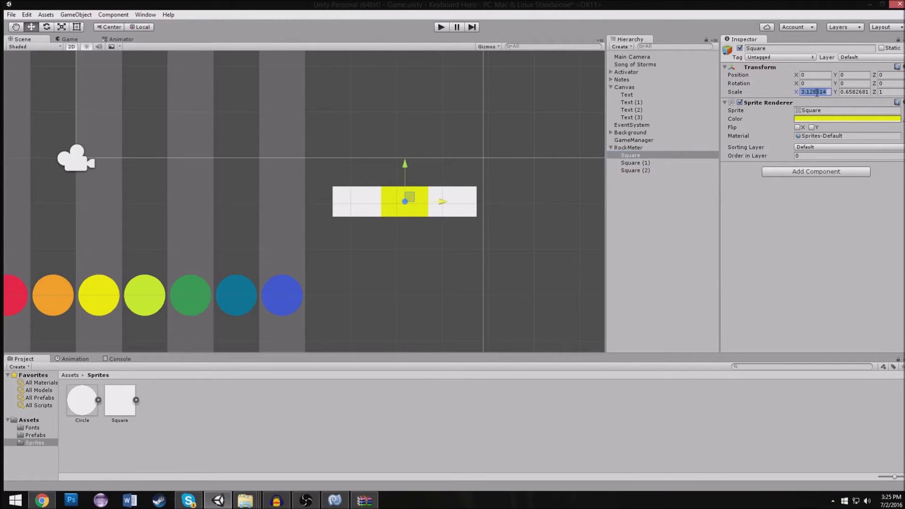
{"action": "type", "text": "3"}
{"action": "key", "text": "Tab"}
{"action": "type", "text": ".5"}
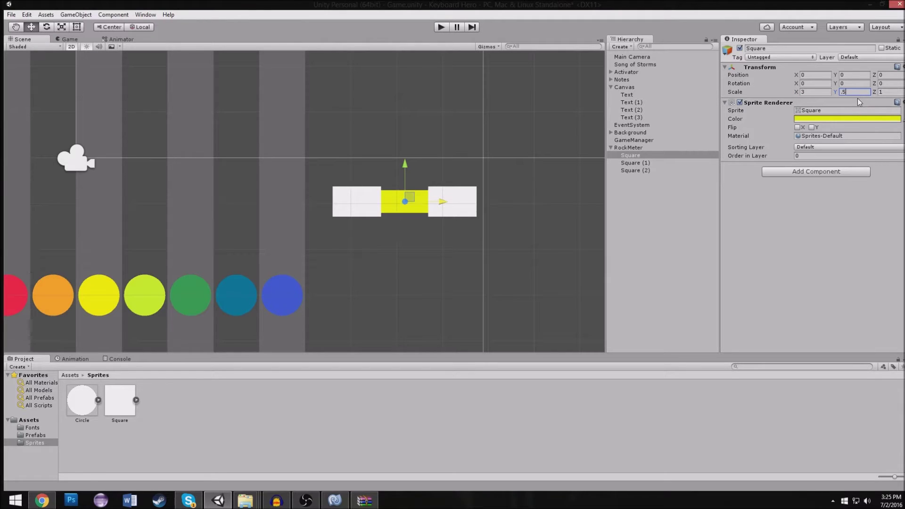
{"action": "key", "text": "Escape"}
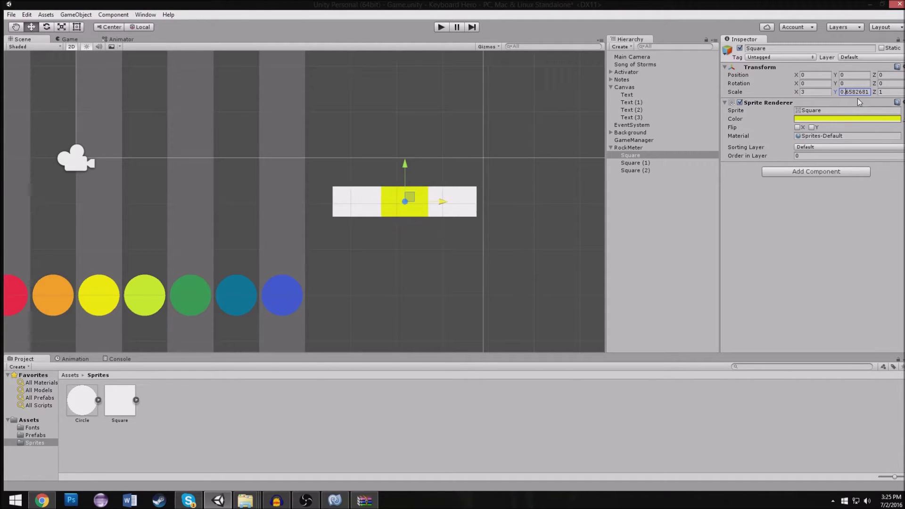
Step: Nudge Square (1) and Square (2) so they sit flush against the yellow block
{"action": "left_click", "coordinate": [455, 194]}
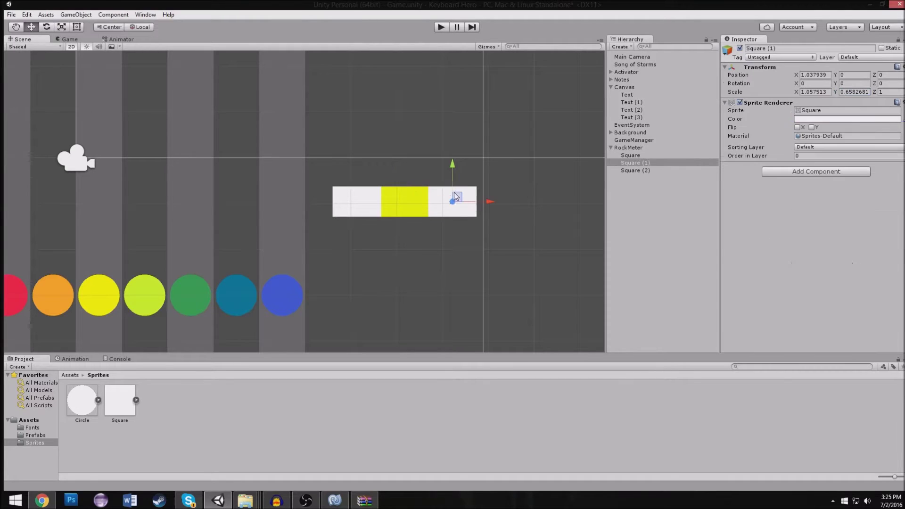
{"action": "left_click_drag", "start_coordinate": [489, 202], "coordinate": [485, 203]}
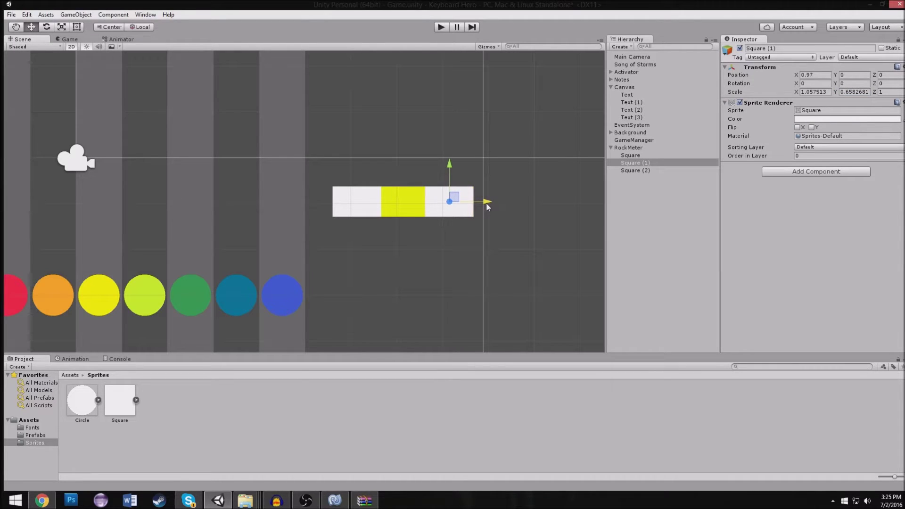
{"action": "left_click", "coordinate": [371, 206]}
{"action": "left_click_drag", "start_coordinate": [371, 205], "coordinate": [390, 202]}
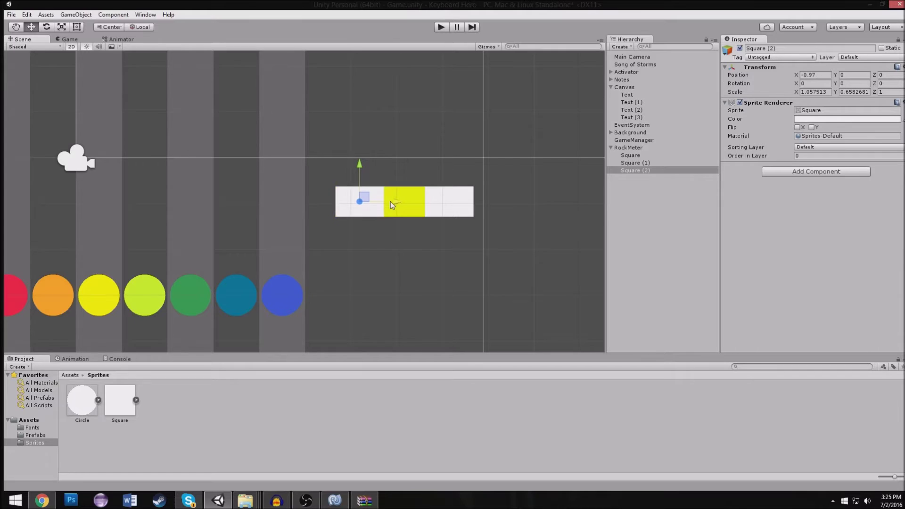
Step: Rename the three squares yellow, green and red, then frame the rock meter
{"action": "left_click", "coordinate": [665, 156]}
{"action": "left_click", "coordinate": [784, 48]}
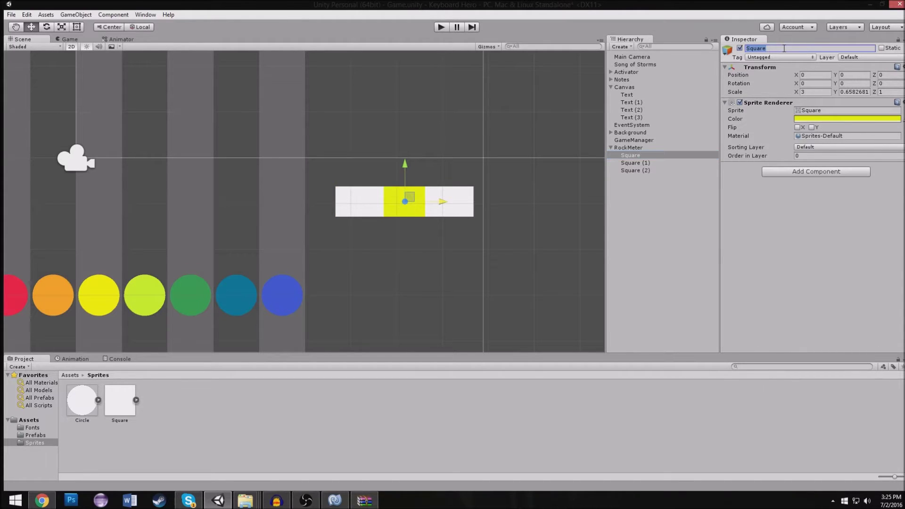
{"action": "type", "text": "yellow"}
{"action": "left_click", "coordinate": [659, 163]}
{"action": "left_click", "coordinate": [771, 48]}
{"action": "type", "text": "ree"}
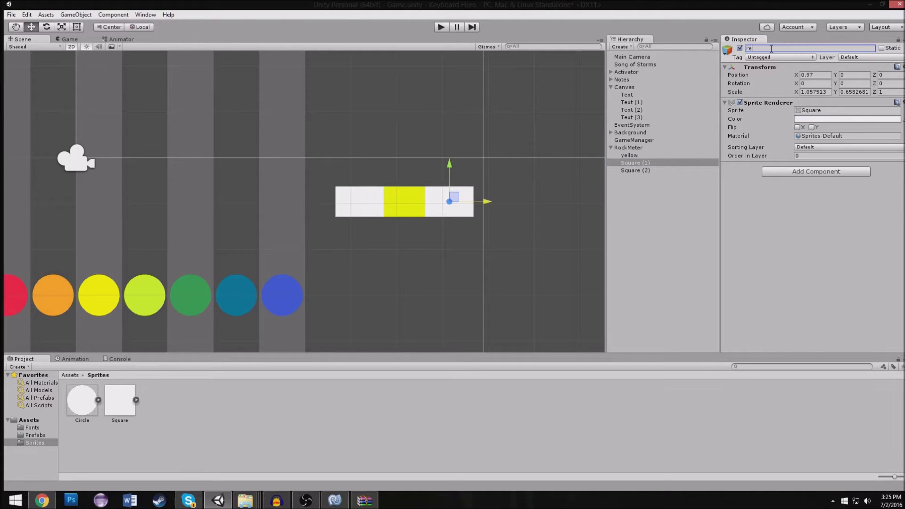
{"action": "type", "text": "n"}
{"action": "key", "text": "Return"}
{"action": "left_click", "coordinate": [668, 169]}
{"action": "left_click", "coordinate": [797, 48]}
{"action": "type", "text": "red"}
{"action": "key", "text": "Return"}
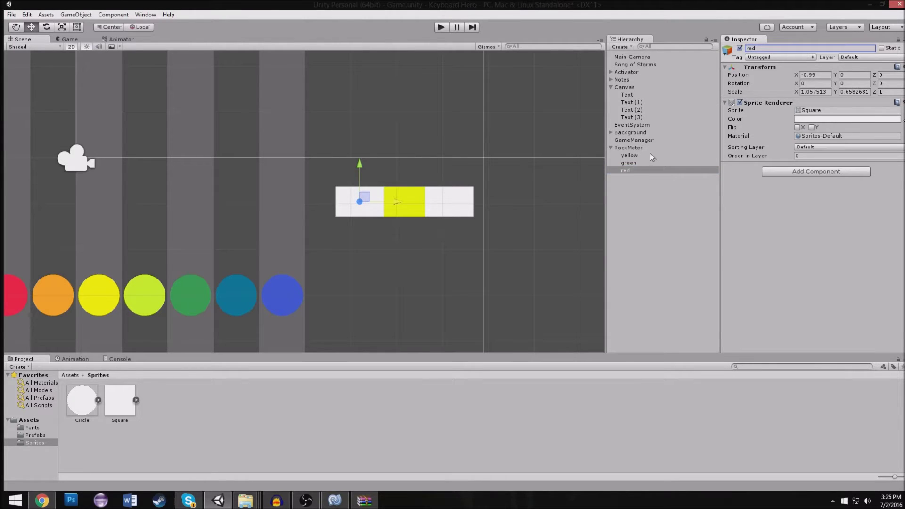
{"action": "double_click", "coordinate": [655, 148]}
Step: Make RockMeter a prefab in Assets/Prefabs and collapse Canvas and RockMeter in the Hierarchy
{"action": "left_click", "coordinate": [28, 419]}
{"action": "mouse_move", "coordinate": [630, 147]}
{"action": "left_mouse_down"}
{"action": "mouse_move", "coordinate": [113, 398]}
{"action": "mouse_move", "coordinate": [122, 397]}
{"action": "left_mouse_up"}
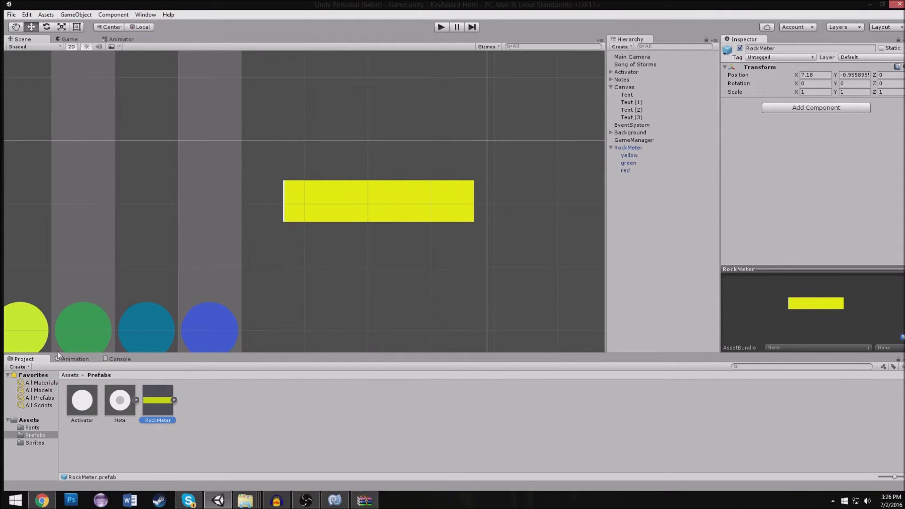
{"action": "left_click", "coordinate": [615, 85]}
{"action": "left_click", "coordinate": [611, 86]}
{"action": "left_click", "coordinate": [611, 118]}
Step: Make GameManager, Canvas and Background prefabs too, then return to the Assets root folder
{"action": "left_click_drag", "start_coordinate": [633, 110], "coordinate": [313, 430]}
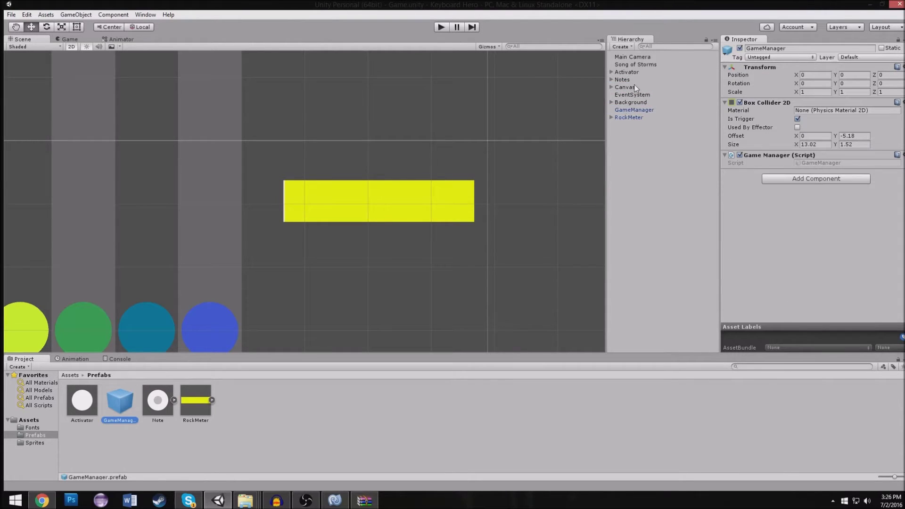
{"action": "left_click_drag", "start_coordinate": [636, 88], "coordinate": [398, 404]}
{"action": "left_click_drag", "start_coordinate": [637, 100], "coordinate": [319, 429]}
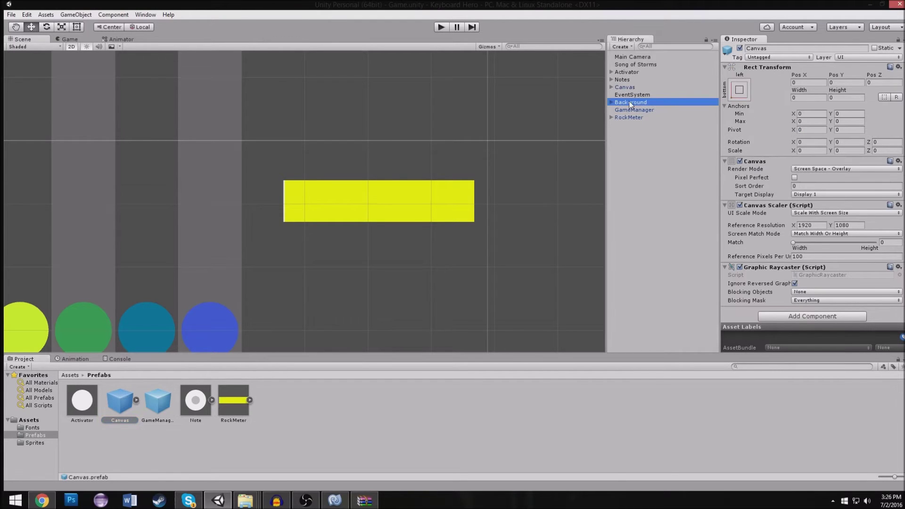
{"action": "left_click", "coordinate": [71, 375]}
{"action": "scroll", "coordinate": [440, 173], "scroll_direction": "down", "scroll_amount": 3}
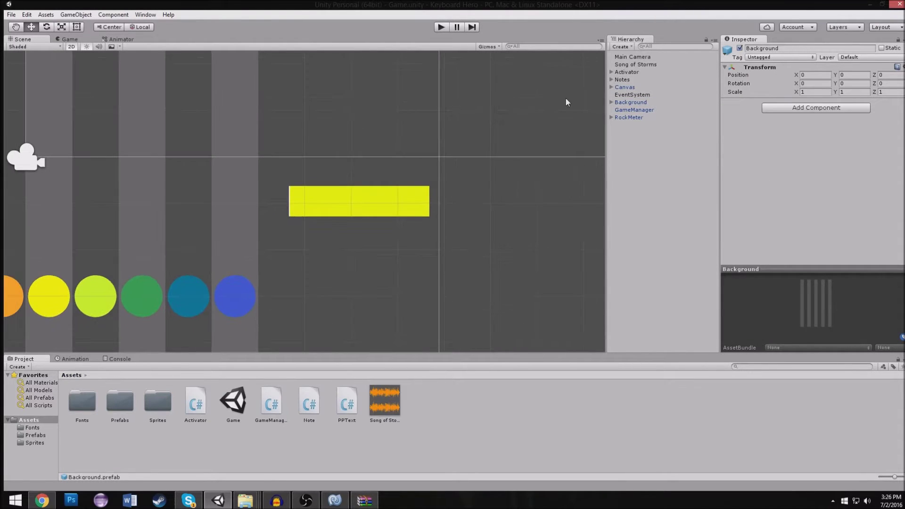
{"action": "middle_click_drag", "start_coordinate": [491, 134], "coordinate": [468, 146]}
Step: Expand RockMeter and set the red segment's Order in Layer to 1
{"action": "left_click", "coordinate": [369, 210]}
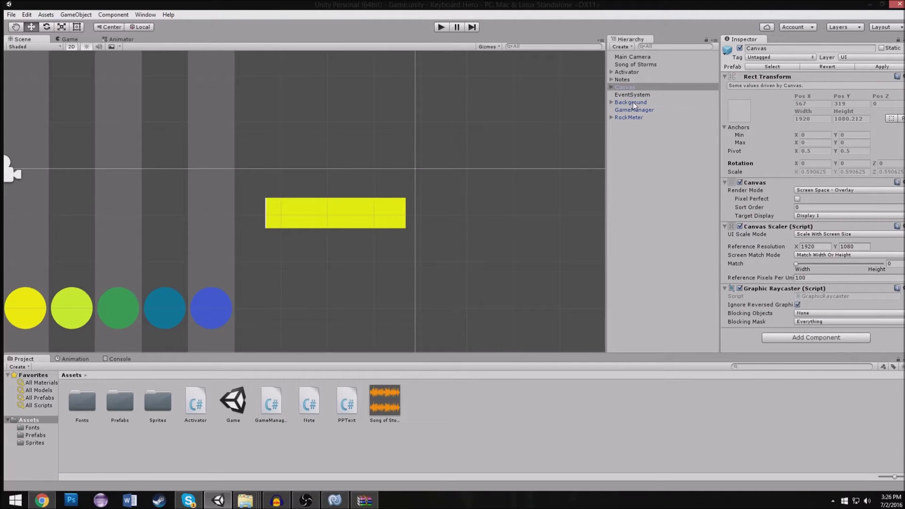
{"action": "left_click", "coordinate": [630, 117]}
{"action": "left_click", "coordinate": [611, 118]}
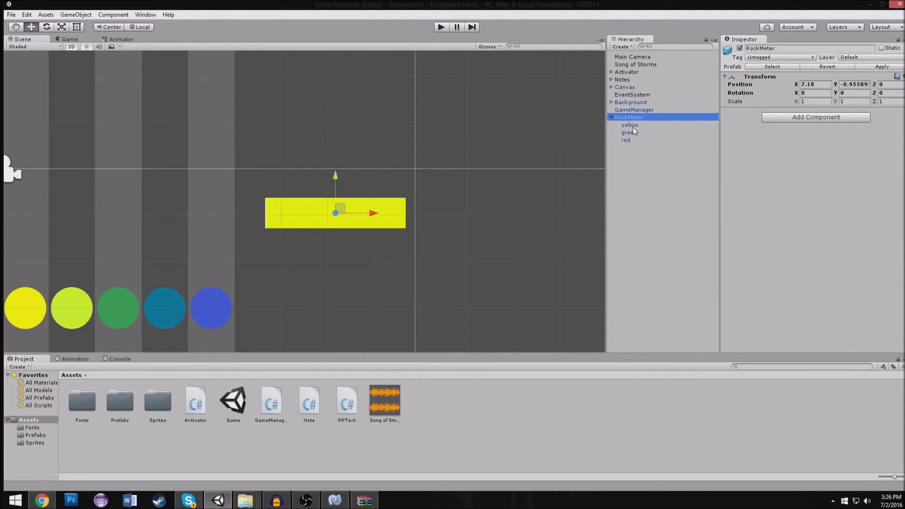
{"action": "left_click", "coordinate": [631, 125]}
{"action": "left_click", "coordinate": [768, 166]}
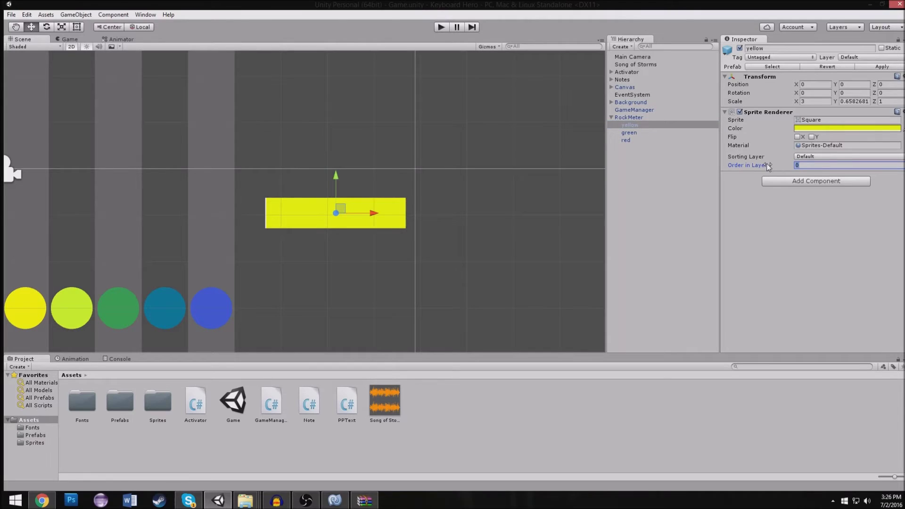
{"action": "left_click", "coordinate": [633, 140]}
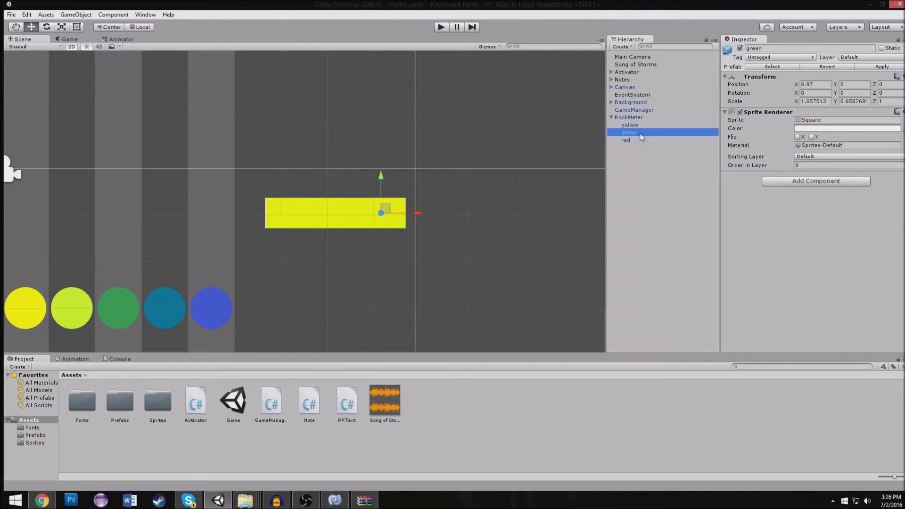
{"action": "left_click", "coordinate": [801, 165]}
{"action": "type", "text": "1"}
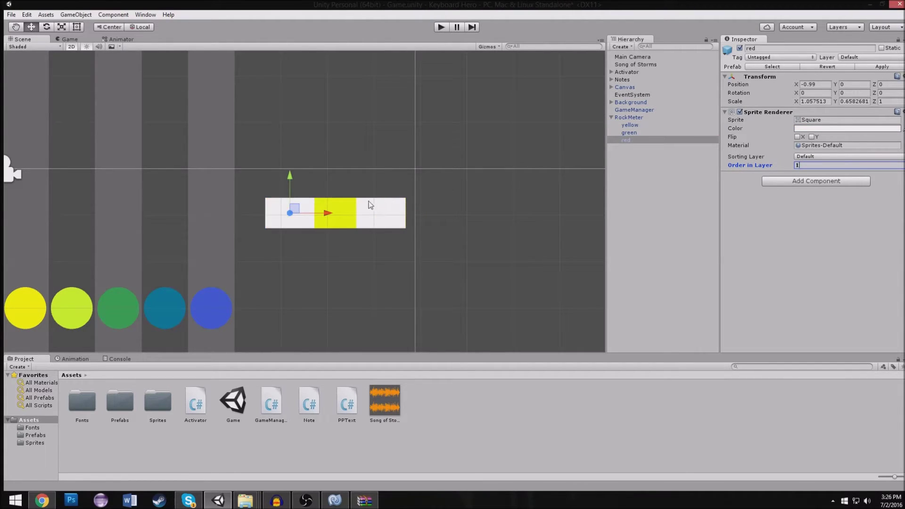
{"action": "scroll", "coordinate": [363, 207], "scroll_direction": "up", "scroll_amount": 5}
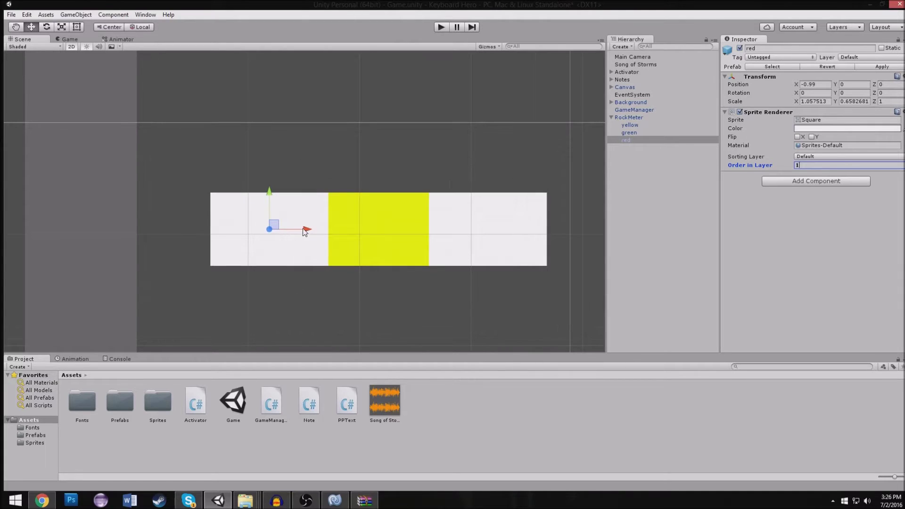
{"action": "left_click", "coordinate": [303, 231]}
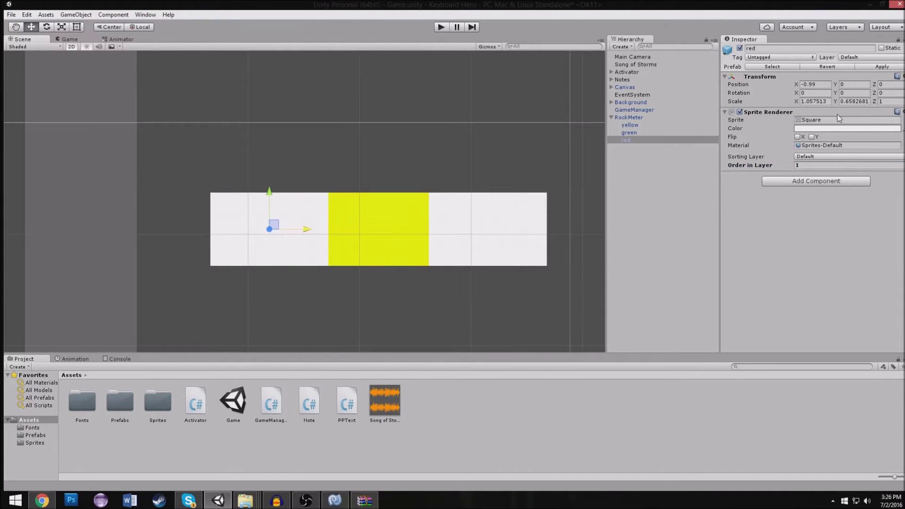
Step: Colour the left segment red and the right segment bright green (00FF4B)
{"action": "left_click", "coordinate": [847, 128]}
{"action": "left_click", "coordinate": [686, 152]}
{"action": "left_click", "coordinate": [700, 115]}
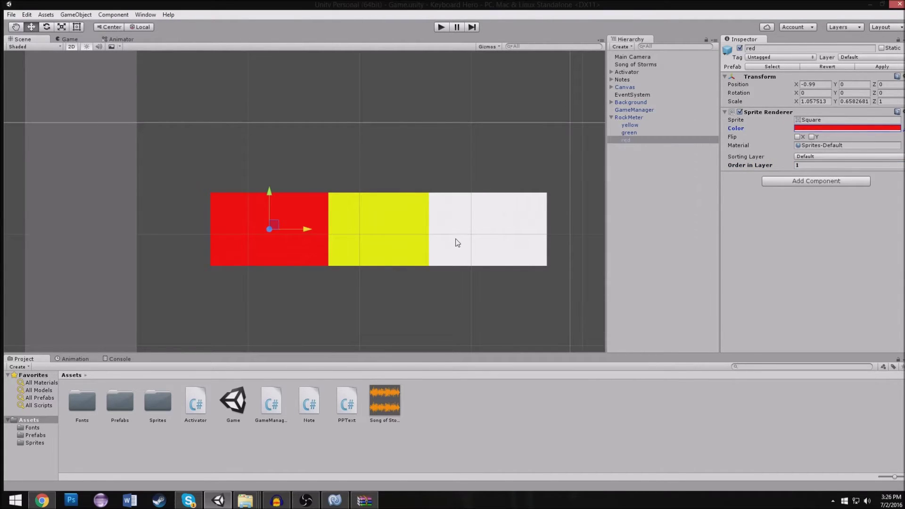
{"action": "left_click", "coordinate": [444, 247]}
{"action": "left_click", "coordinate": [535, 232]}
{"action": "left_click", "coordinate": [844, 129]}
{"action": "left_click", "coordinate": [655, 185]}
{"action": "left_click_drag", "start_coordinate": [685, 208], "coordinate": [685, 198]}
{"action": "left_click_drag", "start_coordinate": [674, 159], "coordinate": [690, 192]}
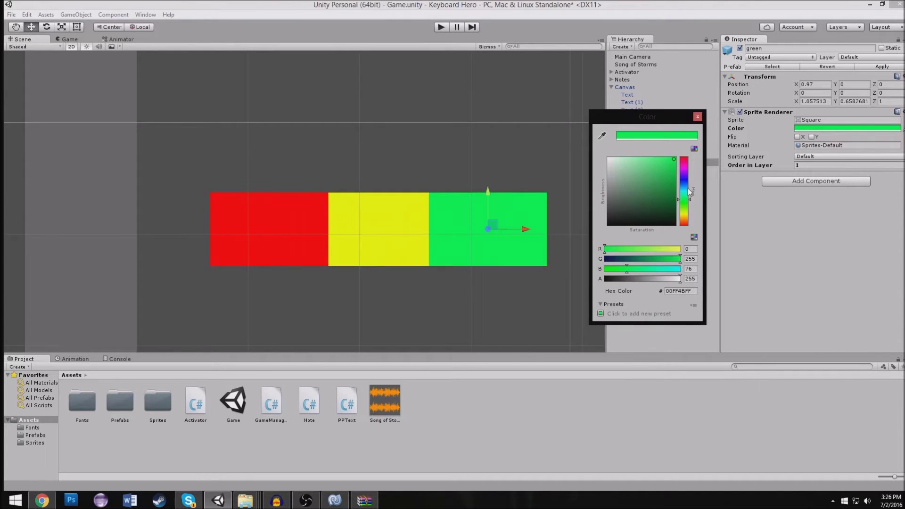
{"action": "left_click", "coordinate": [697, 117]}
{"action": "scroll", "coordinate": [454, 181], "scroll_direction": "down", "scroll_amount": 3}
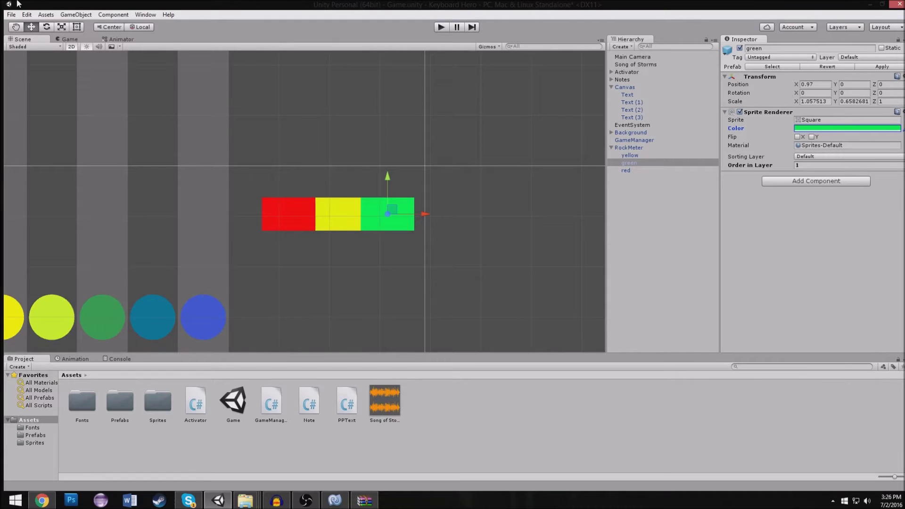
Step: Frame the Canvas and preview the meter's layout in the Game view
{"action": "left_click", "coordinate": [77, 27]}
{"action": "scroll", "coordinate": [318, 182], "scroll_direction": "up", "scroll_amount": 2}
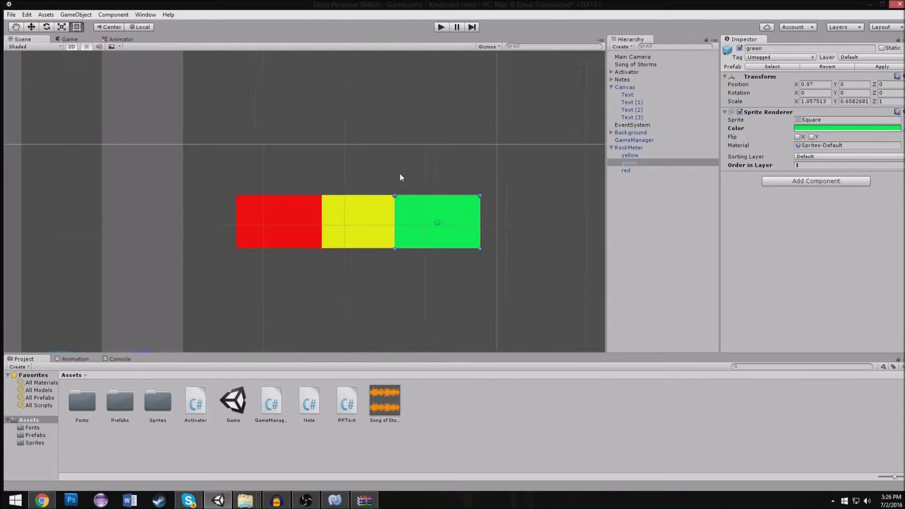
{"action": "scroll", "coordinate": [400, 178], "scroll_direction": "down", "scroll_amount": 2}
{"action": "double_click", "coordinate": [624, 86]}
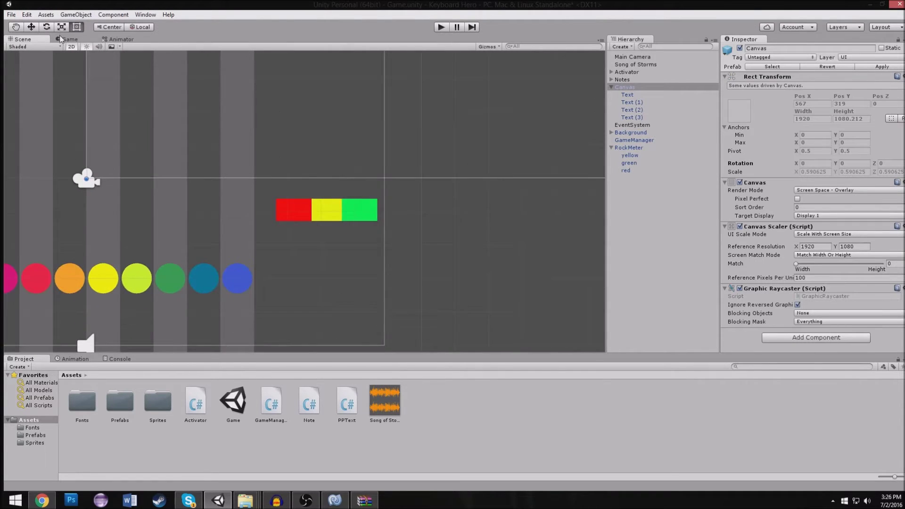
{"action": "left_click", "coordinate": [66, 40]}
{"action": "left_click", "coordinate": [39, 42]}
Step: Set the green segment's Scale X to 1
{"action": "left_click", "coordinate": [306, 212]}
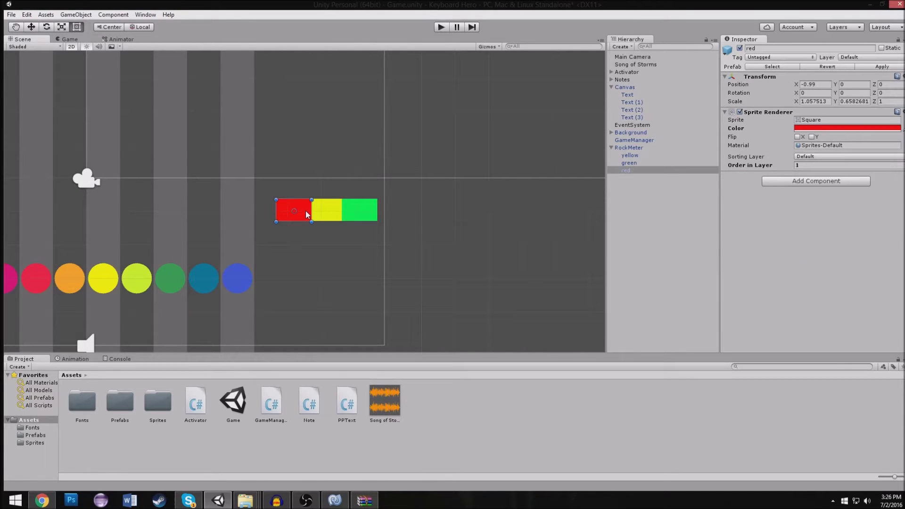
{"action": "left_click", "coordinate": [822, 101]}
{"action": "left_click", "coordinate": [360, 207]}
{"action": "left_click", "coordinate": [363, 210]}
{"action": "left_click", "coordinate": [815, 102]}
{"action": "type", "text": "1"}
{"action": "scroll", "coordinate": [432, 210], "scroll_direction": "up", "scroll_amount": 3}
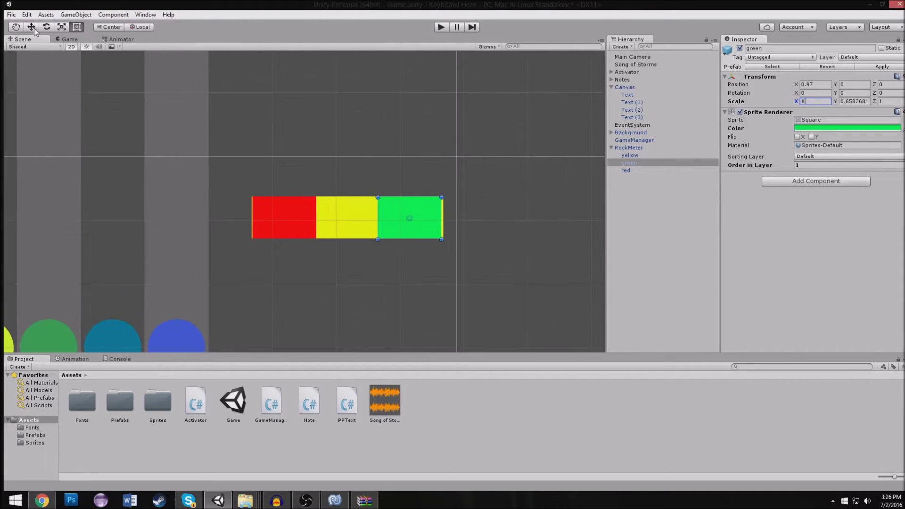
Step: Nudge the green segment right and the red segment left so the bar is edge to edge
{"action": "left_click", "coordinate": [31, 27]}
{"action": "scroll", "coordinate": [395, 195], "scroll_direction": "up", "scroll_amount": 4}
{"action": "left_click_drag", "start_coordinate": [395, 195], "coordinate": [398, 193]}
{"action": "left_click", "coordinate": [98, 180]}
{"action": "left_click", "coordinate": [115, 182]}
{"action": "left_click", "coordinate": [115, 182]}
{"action": "middle_click_drag", "start_coordinate": [115, 182], "coordinate": [228, 187]}
{"action": "left_click_drag", "start_coordinate": [246, 201], "coordinate": [244, 202]}
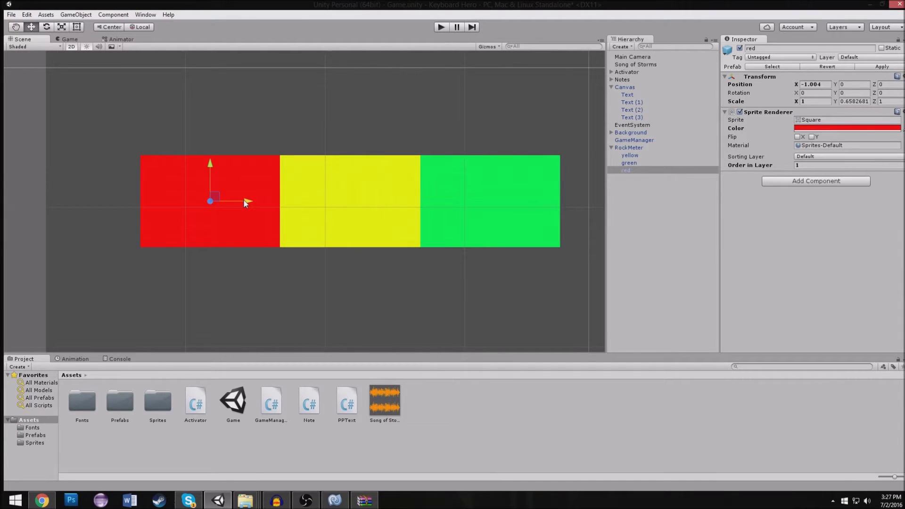
{"action": "scroll", "coordinate": [308, 123], "scroll_direction": "down", "scroll_amount": 3}
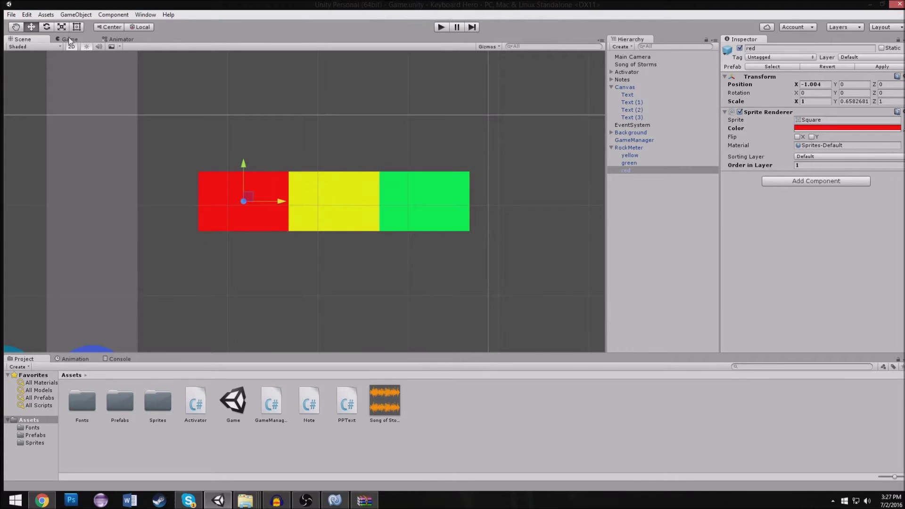
{"action": "left_click", "coordinate": [74, 40]}
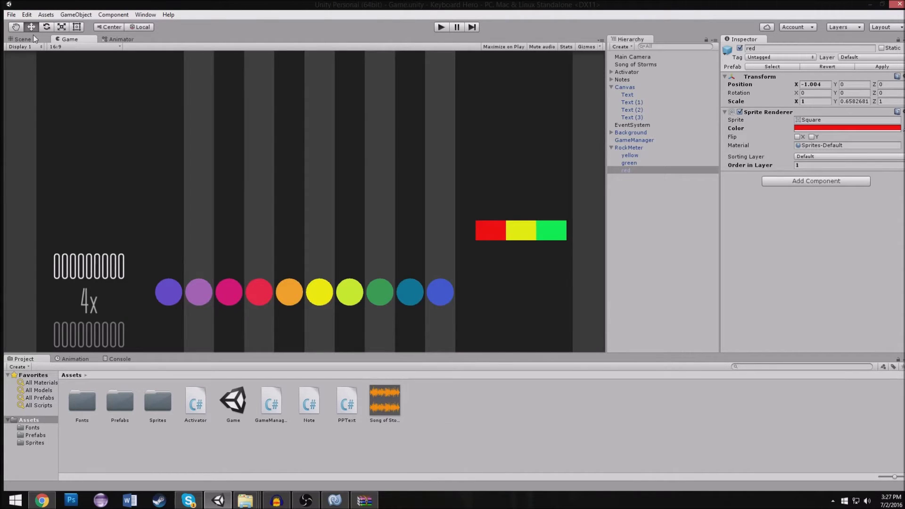
{"action": "left_click", "coordinate": [27, 40]}
Step: Shift the whole RockMeter slightly left to X 6.933 and check it in the Game view
{"action": "left_click", "coordinate": [631, 147]}
{"action": "left_click_drag", "start_coordinate": [374, 207], "coordinate": [352, 211]}
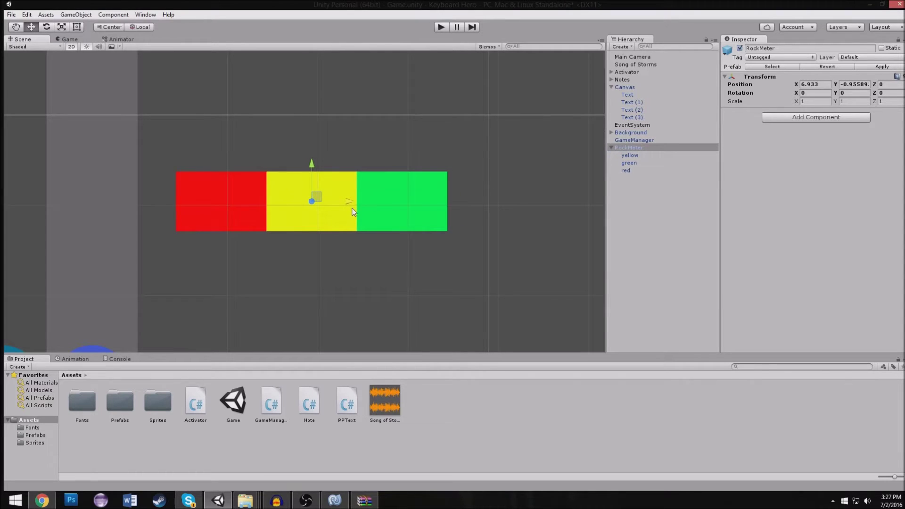
{"action": "left_click", "coordinate": [70, 39]}
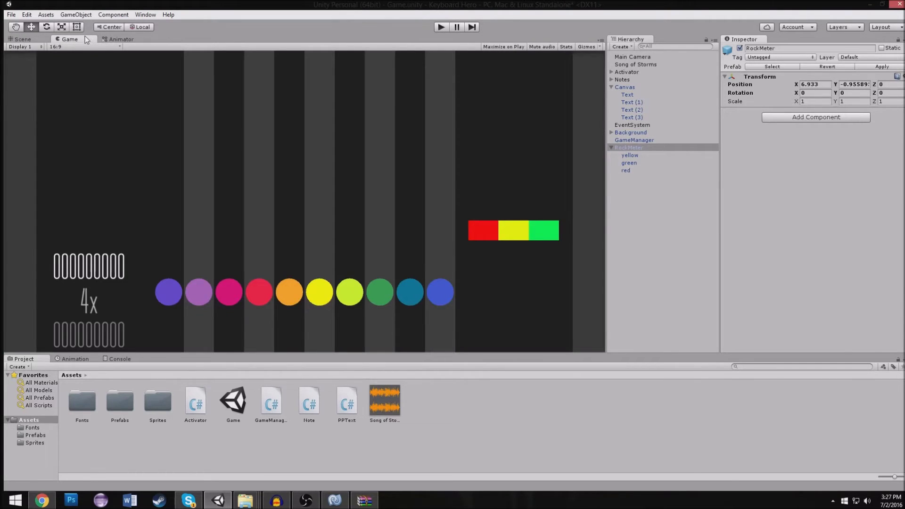
{"action": "left_click", "coordinate": [18, 39]}
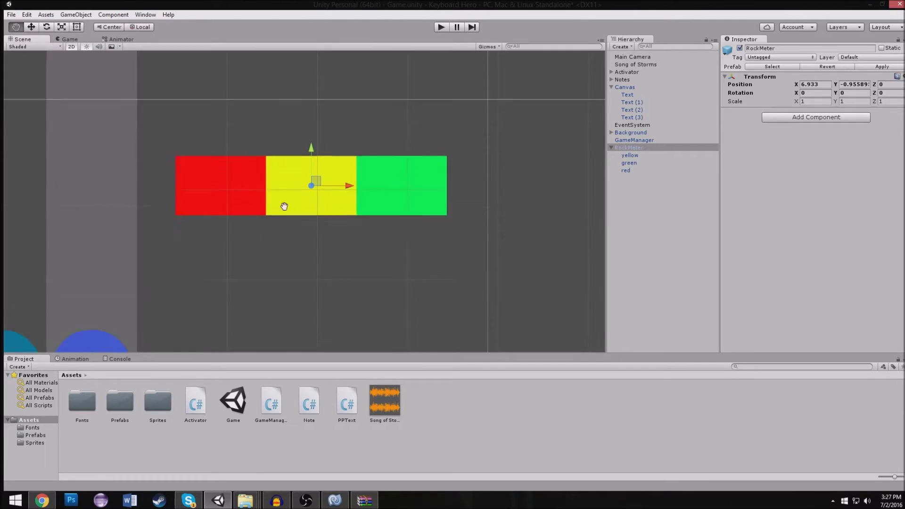
{"action": "left_click", "coordinate": [625, 157]}
Step: Create an empty child object under RockMeter, then delete it
{"action": "key", "text": "Left"}
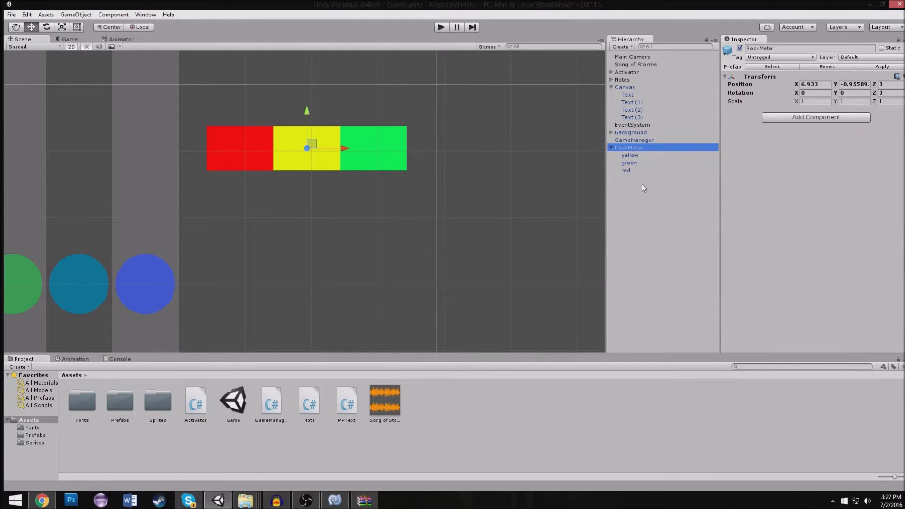
{"action": "key", "text": "ctrl+shift+n"}
{"action": "left_click_drag", "start_coordinate": [634, 179], "coordinate": [632, 148]}
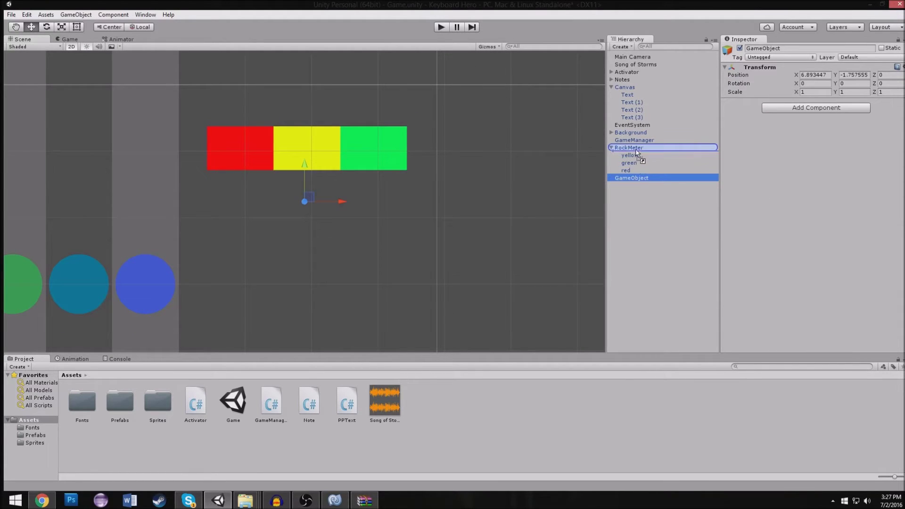
{"action": "left_click", "coordinate": [829, 74]}
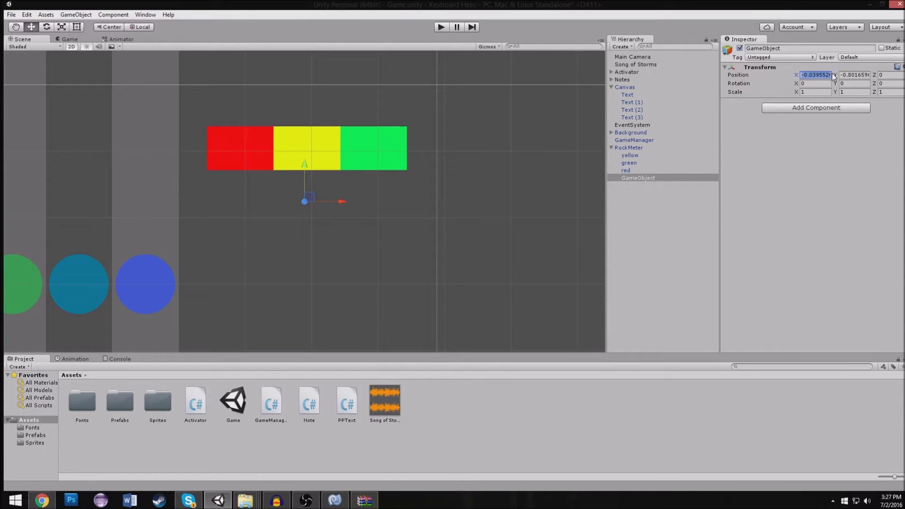
{"action": "left_click", "coordinate": [639, 178]}
{"action": "key", "text": "Delete"}
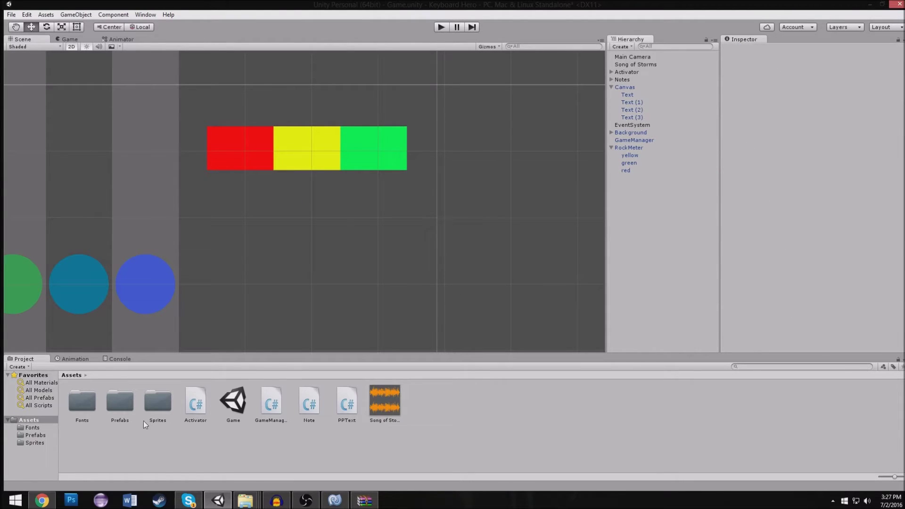
Step: Add a Square sprite as a child of RockMeter and rename it needle
{"action": "double_click", "coordinate": [155, 403]}
{"action": "left_click_drag", "start_coordinate": [119, 400], "coordinate": [309, 236]}
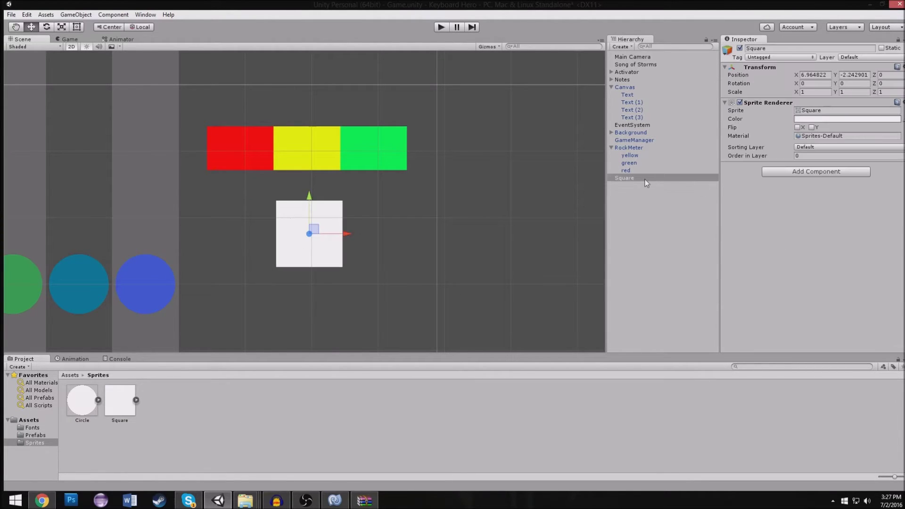
{"action": "left_click_drag", "start_coordinate": [645, 180], "coordinate": [632, 148]}
{"action": "left_click", "coordinate": [762, 48]}
{"action": "type", "text": "needle"}
Step: Zero the needle's position to centre it on the bar and narrow it horizontally
{"action": "left_click", "coordinate": [828, 77]}
{"action": "type", "text": "0"}
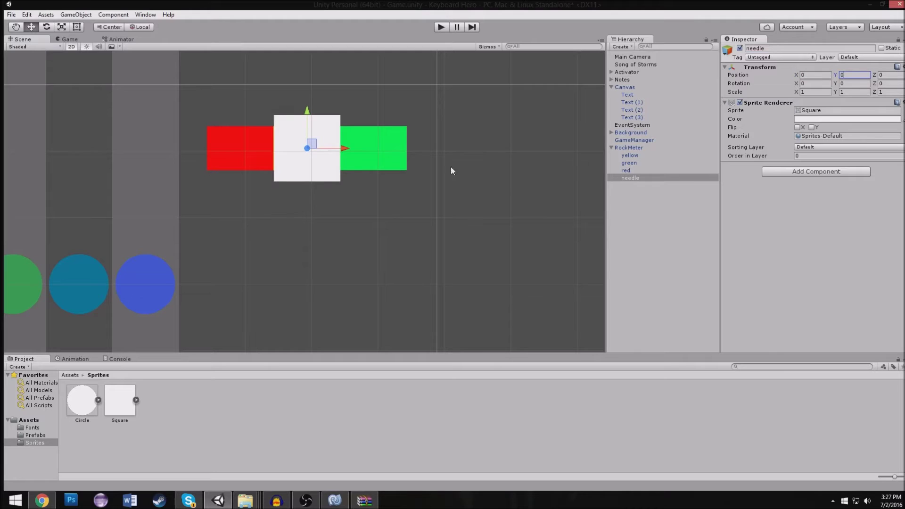
{"action": "left_click", "coordinate": [77, 27]}
{"action": "scroll", "coordinate": [352, 140], "scroll_direction": "up", "scroll_amount": 2}
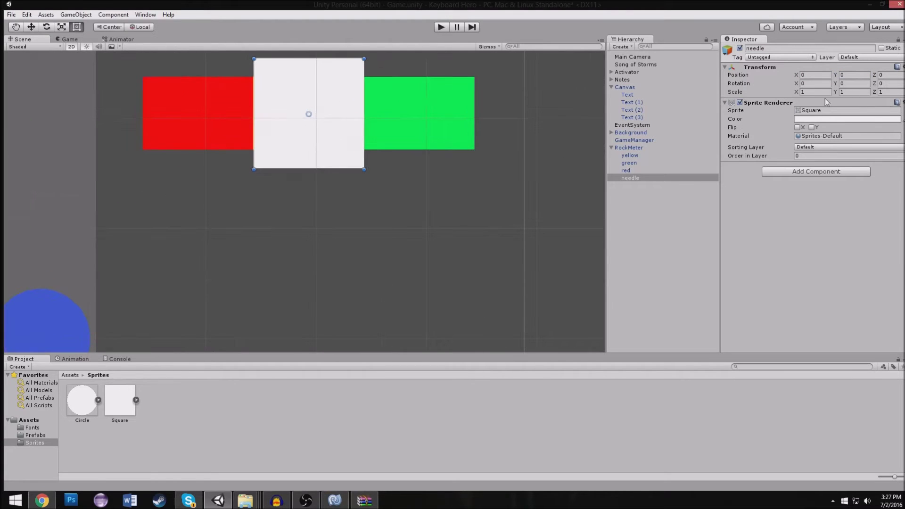
{"action": "left_click_drag", "start_coordinate": [797, 93], "coordinate": [781, 98]}
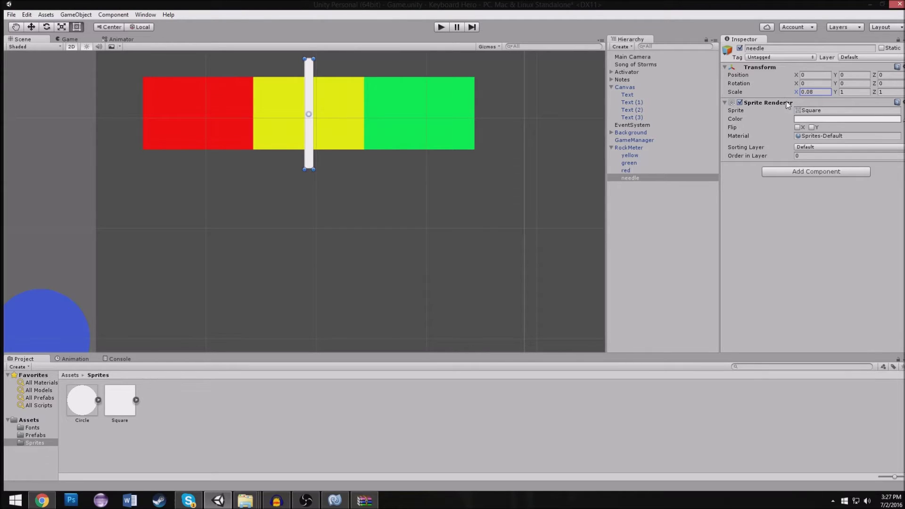
Step: Give the needle a light-grey colour, checking its look in the Game view
{"action": "left_click", "coordinate": [816, 119]}
{"action": "mouse_move", "coordinate": [650, 177]}
{"action": "left_mouse_down"}
{"action": "mouse_move", "coordinate": [581, 214]}
{"action": "mouse_move", "coordinate": [581, 198]}
{"action": "left_mouse_up"}
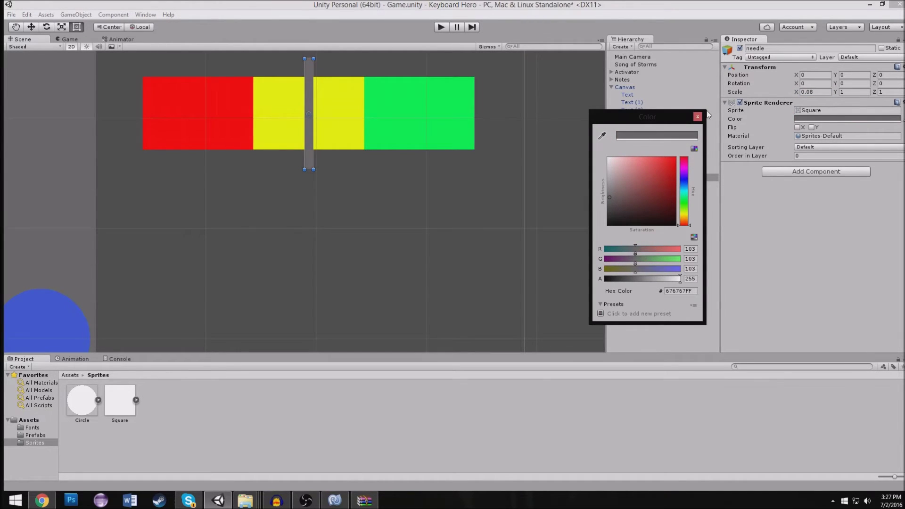
{"action": "left_click", "coordinate": [697, 116]}
{"action": "left_click", "coordinate": [52, 41]}
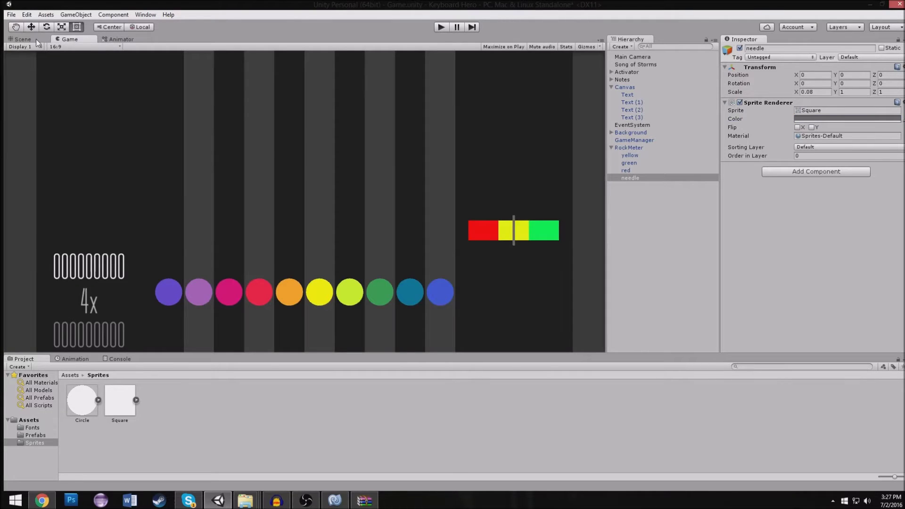
{"action": "left_click", "coordinate": [36, 39]}
{"action": "left_click", "coordinate": [797, 119]}
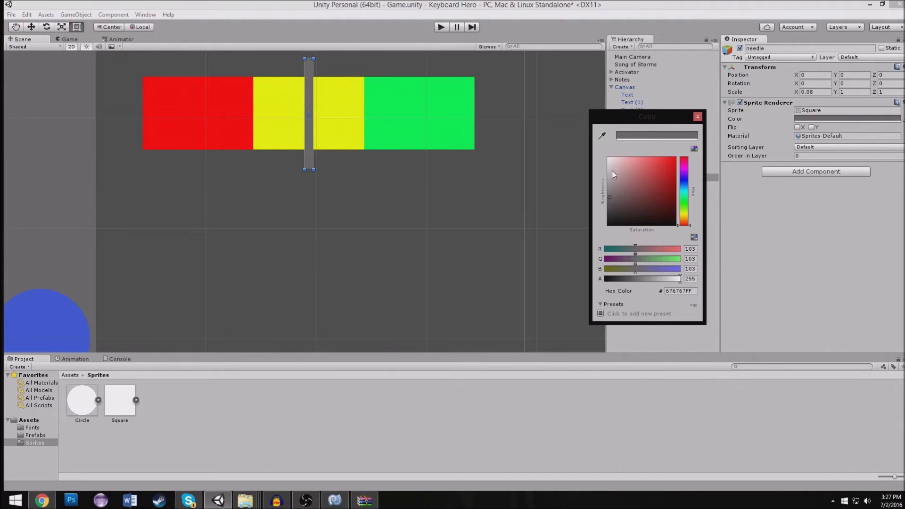
{"action": "left_click_drag", "start_coordinate": [612, 170], "coordinate": [601, 177]}
{"action": "left_click", "coordinate": [697, 117]}
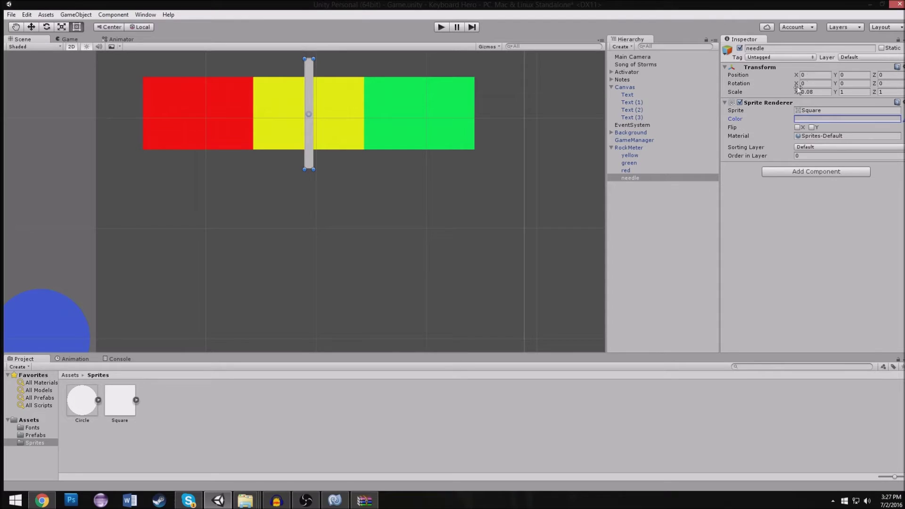
Step: Set the needle's Scale X to 0.04, play-test, and apply RockMeter changes to its prefab
{"action": "left_click", "coordinate": [811, 92]}
{"action": "left_click", "coordinate": [472, 62]}
{"action": "left_click", "coordinate": [444, 30]}
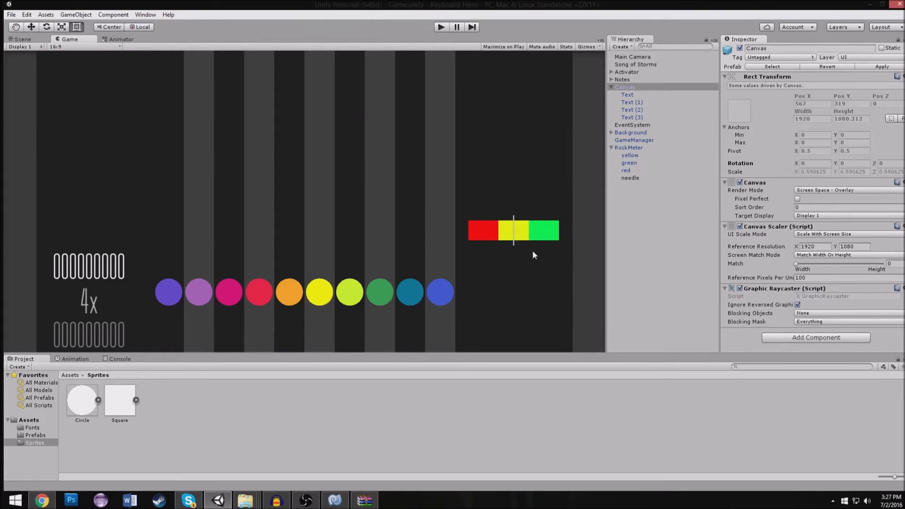
{"action": "left_click", "coordinate": [22, 38]}
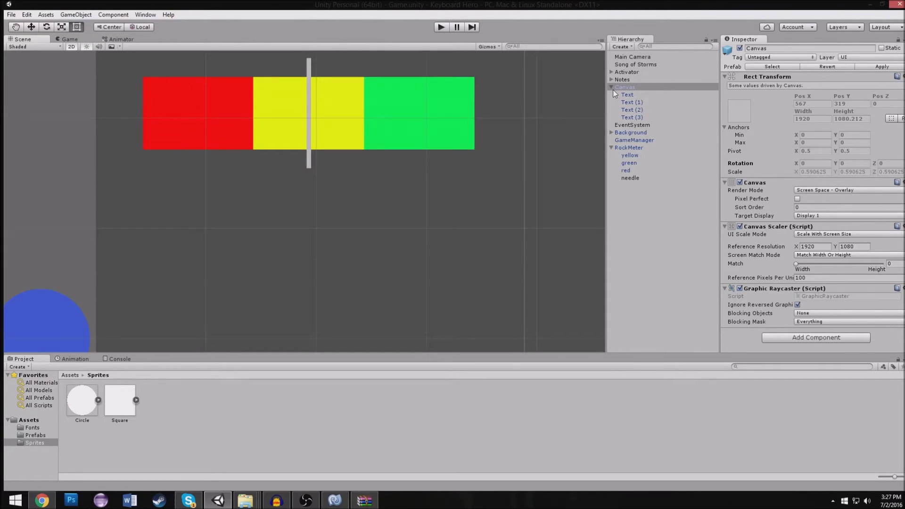
{"action": "left_click", "coordinate": [615, 148]}
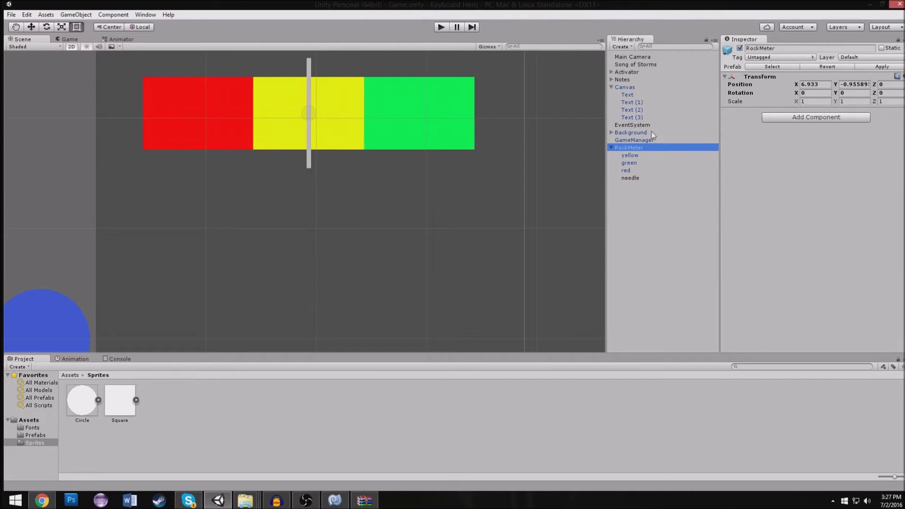
{"action": "left_click", "coordinate": [892, 67]}
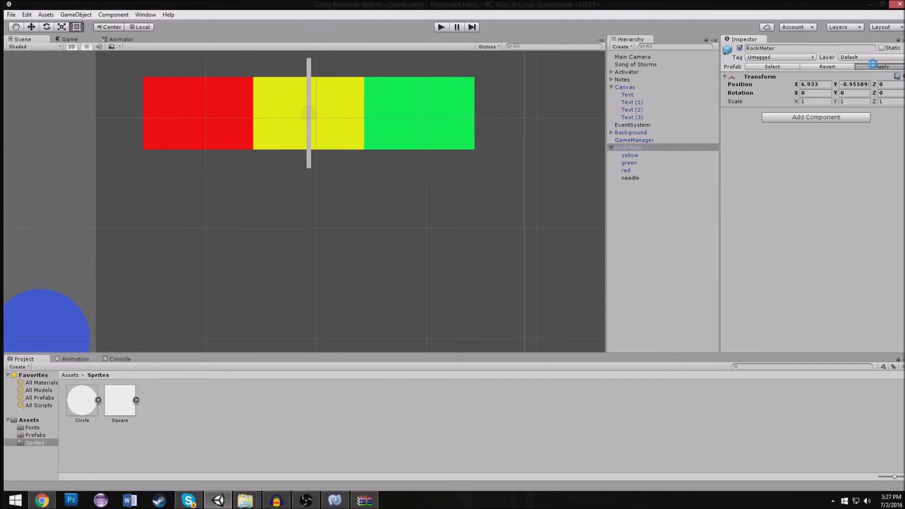
Step: Set the needle's Order in Layer to 2 so it draws in front of the segments
{"action": "left_click", "coordinate": [638, 178]}
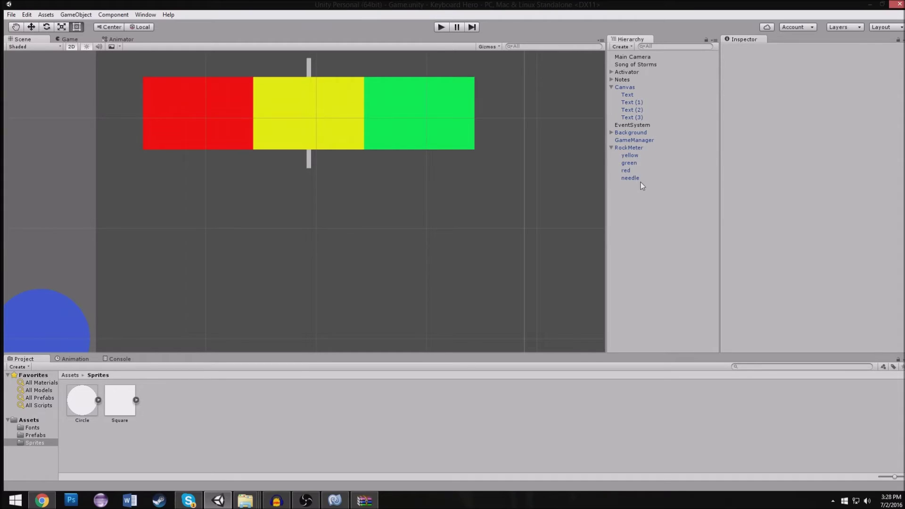
{"action": "left_click", "coordinate": [805, 165]}
{"action": "type", "text": "2"}
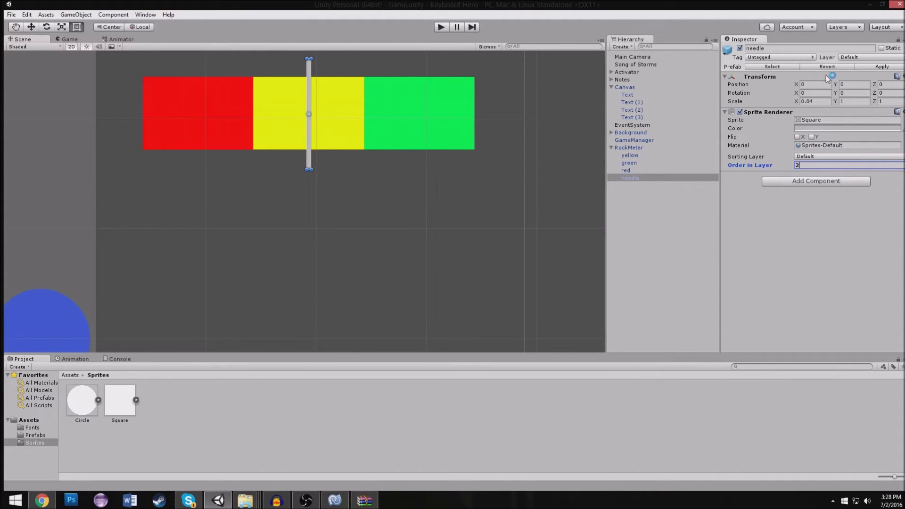
{"action": "left_click", "coordinate": [628, 147]}
Step: Add a new C# script named RockMeter to the RockMeter object and open it in MonoDevelop
{"action": "left_click", "coordinate": [807, 118]}
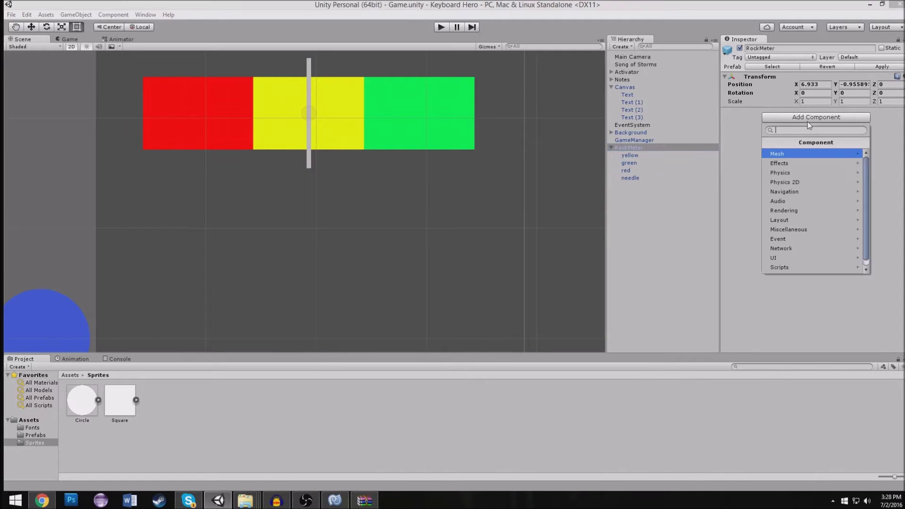
{"action": "left_click", "coordinate": [784, 269]}
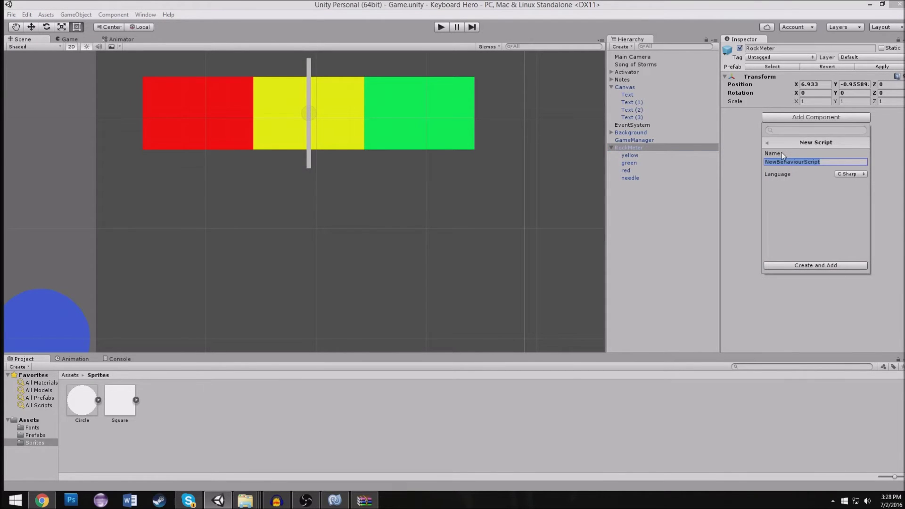
{"action": "type", "text": "RockMeter"}
{"action": "key", "text": "Return"}
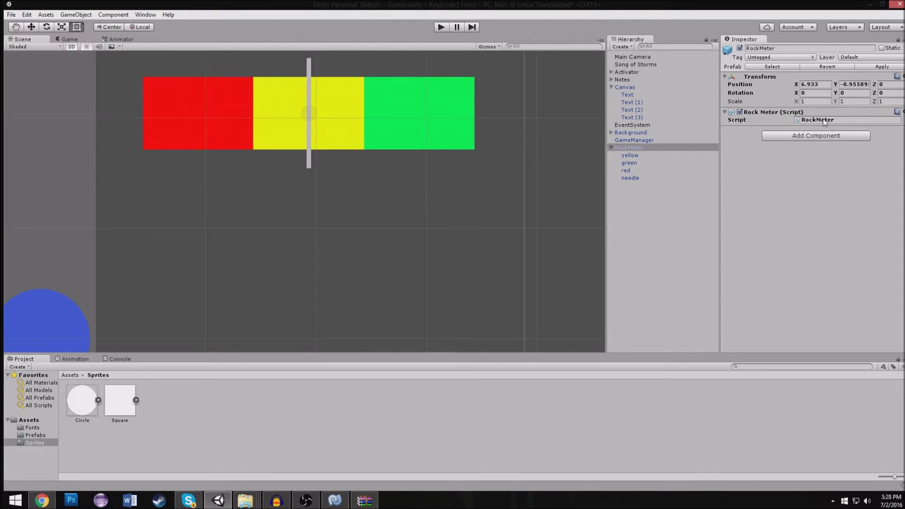
{"action": "double_click", "coordinate": [824, 120]}
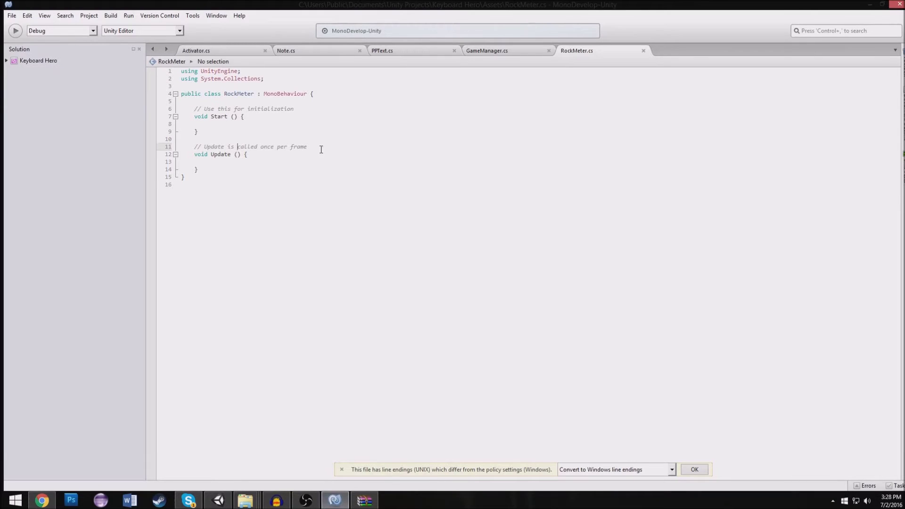
{"action": "triple_click", "coordinate": [330, 147]}
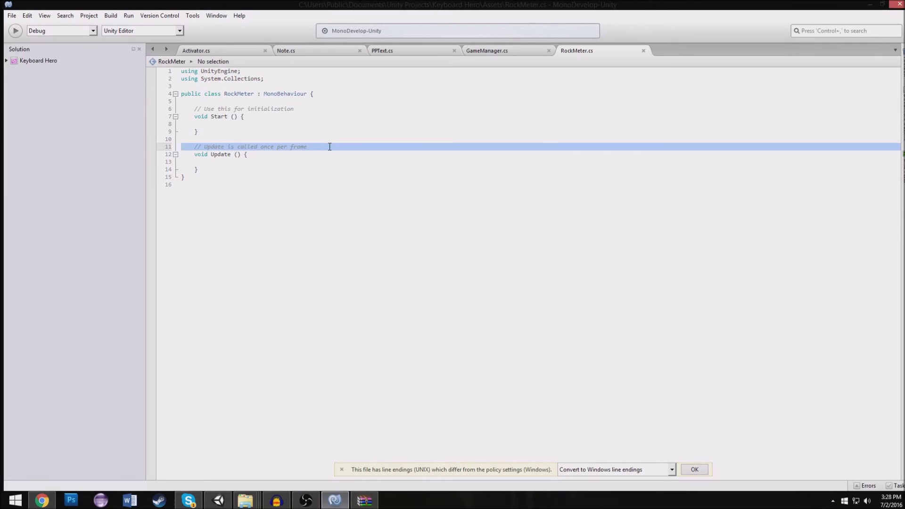
Step: Delete the Update and Start template comment lines in RockMeter.cs
{"action": "key", "text": "Delete"}
{"action": "triple_click", "coordinate": [298, 108]}
{"action": "key", "text": "Delete"}
{"action": "left_click", "coordinate": [271, 151]}
{"action": "left_click", "coordinate": [276, 148]}
{"action": "left_click", "coordinate": [247, 117]}
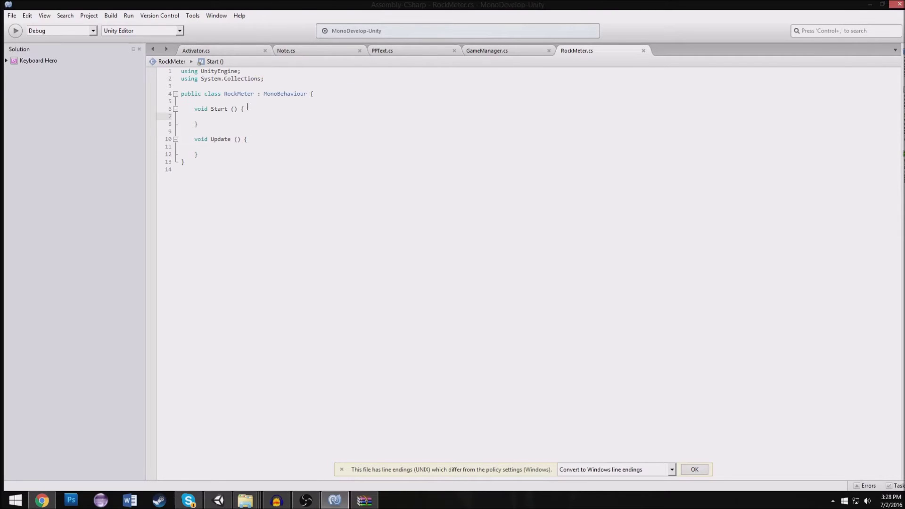
Step: Check the now-empty Start and Update bodies, then bring up GameManager.cs
{"action": "left_click", "coordinate": [263, 142]}
{"action": "left_click", "coordinate": [260, 147]}
{"action": "left_click", "coordinate": [257, 116]}
{"action": "left_click", "coordinate": [246, 146]}
{"action": "left_click", "coordinate": [487, 50]}
{"action": "scroll", "coordinate": [256, 178], "scroll_direction": "down", "scroll_amount": 7}
Step: Add PlayerPrefs.SetInt("RockMeter",25); below the Score line in Start
{"action": "left_click", "coordinate": [292, 231]}
{"action": "scroll", "coordinate": [272, 178], "scroll_direction": "up", "scroll_amount": 7}
{"action": "left_click", "coordinate": [308, 139]}
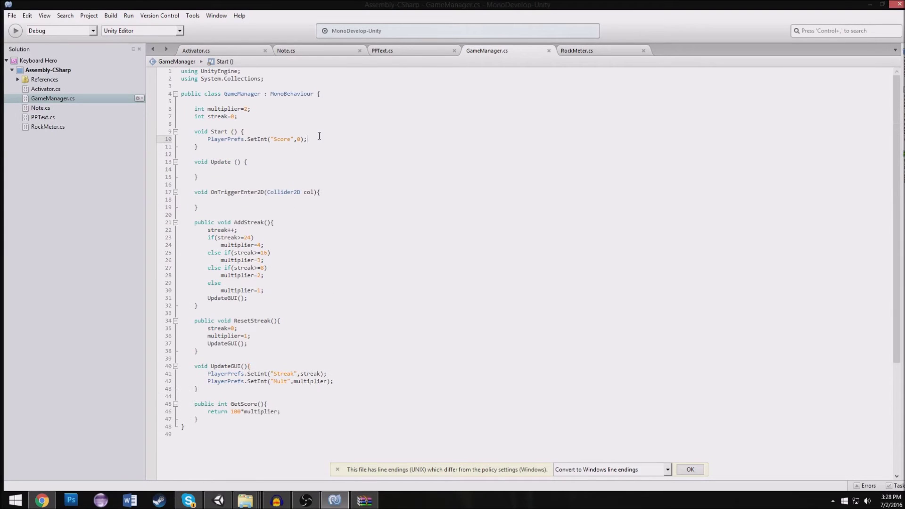
{"action": "key", "text": "Return"}
{"action": "type", "text": "PP"}
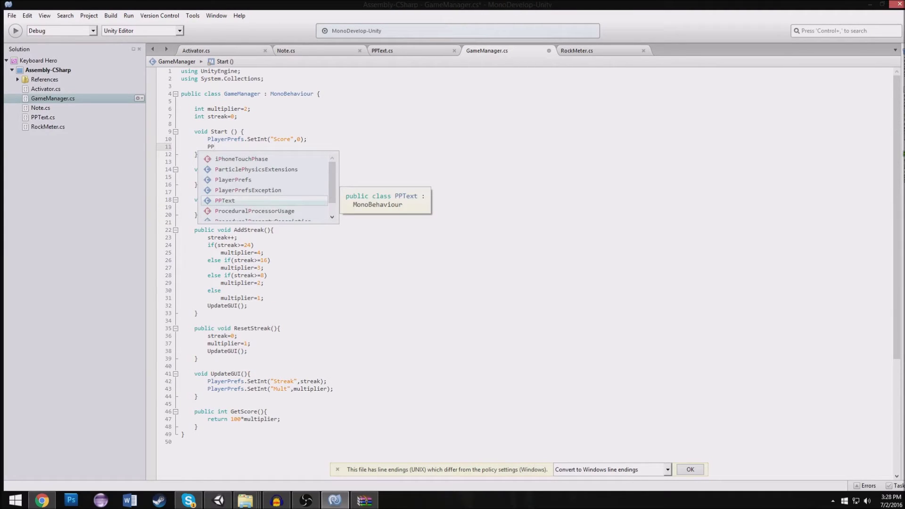
{"action": "key", "text": "Up"}
{"action": "key", "text": "Up"}
{"action": "type", "text": ".sety"}
{"action": "key", "text": "BackSpace"}
{"action": "key", "text": "BackSpace"}
{"action": "key", "text": "BackSpace"}
{"action": "type", "text": "Set"}
{"action": "key", "text": "Down"}
{"action": "key", "text": "Return"}
{"action": "type", "text": "(\"RockMeter\""}
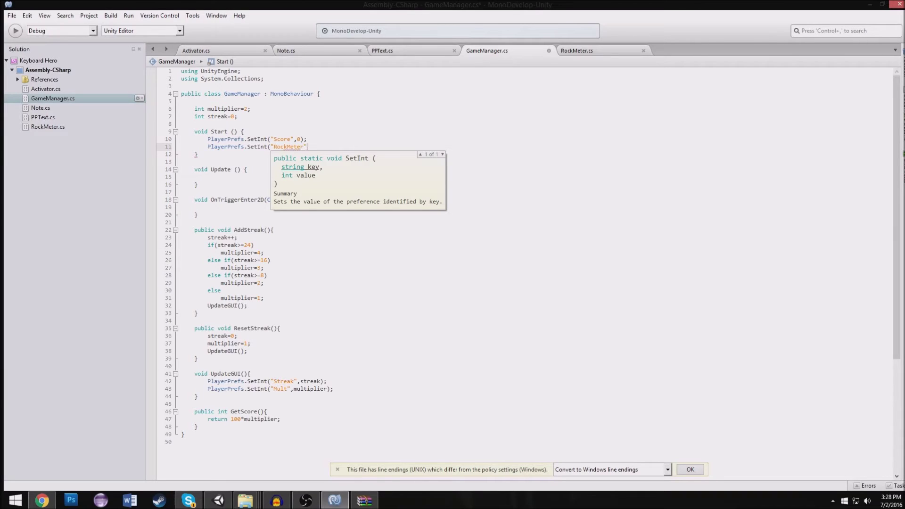
{"action": "type", "text": ","}
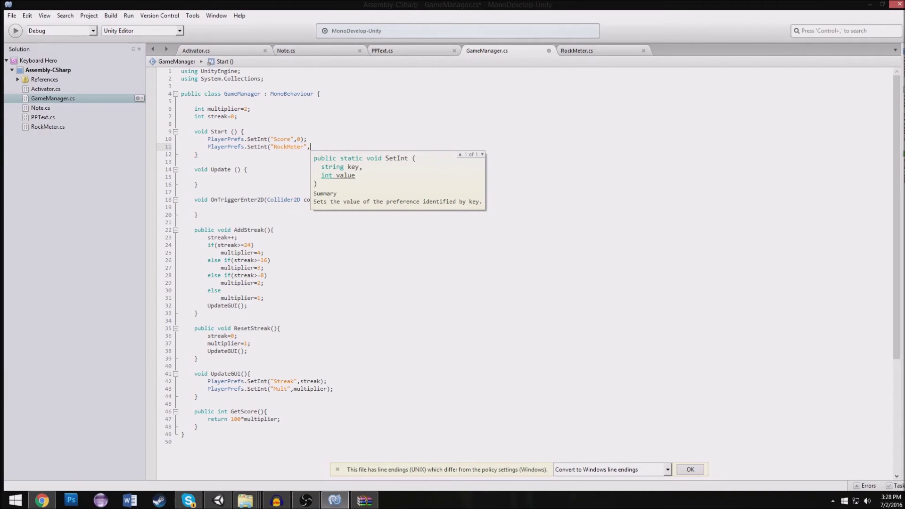
{"action": "type", "text": "50"}
{"action": "key", "text": "BackSpace"}
{"action": "type", "text": "25"}
{"action": "type", "text": ");"}
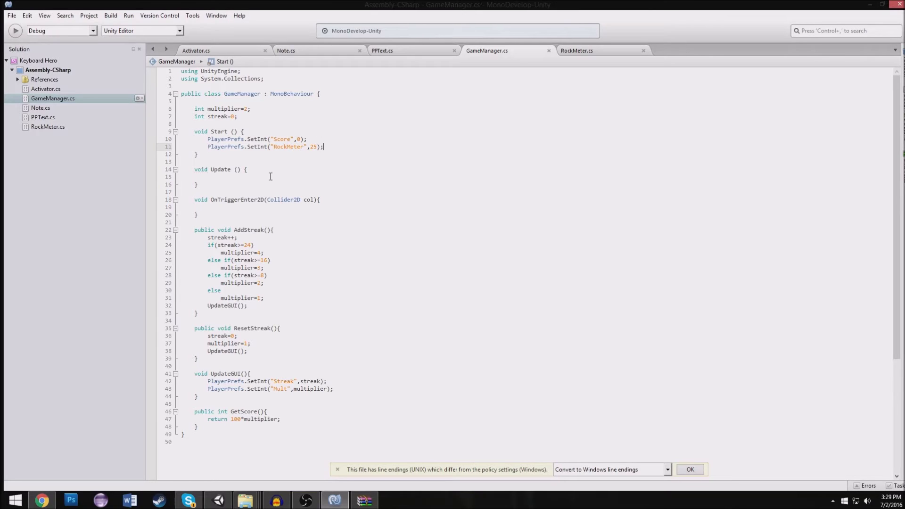
Step: Begin a new PlayerPrefs.SetInt line at the top of AddStreak
{"action": "left_click", "coordinate": [289, 141]}
{"action": "scroll", "coordinate": [288, 142], "scroll_direction": "down", "scroll_amount": 2}
{"action": "left_click", "coordinate": [254, 140]}
{"action": "scroll", "coordinate": [275, 242], "scroll_direction": "down", "scroll_amount": 2}
{"action": "left_click", "coordinate": [272, 220]}
{"action": "left_click", "coordinate": [285, 151]}
{"action": "left_click", "coordinate": [284, 145]}
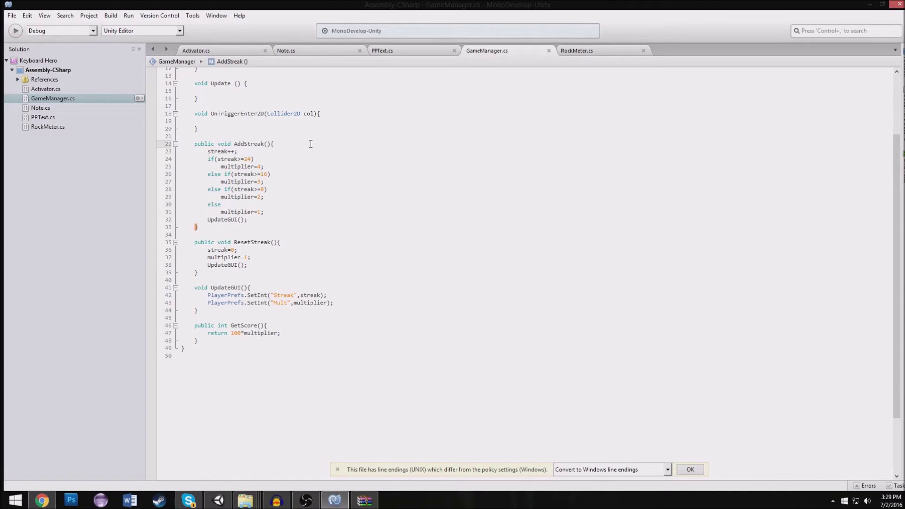
{"action": "key", "text": "Return"}
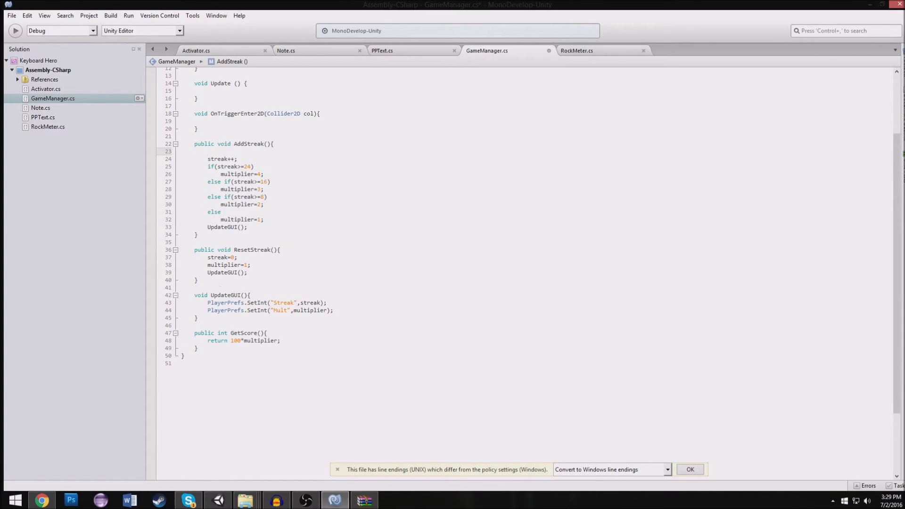
{"action": "type", "text": "P"}
{"action": "type", "text": "lP"}
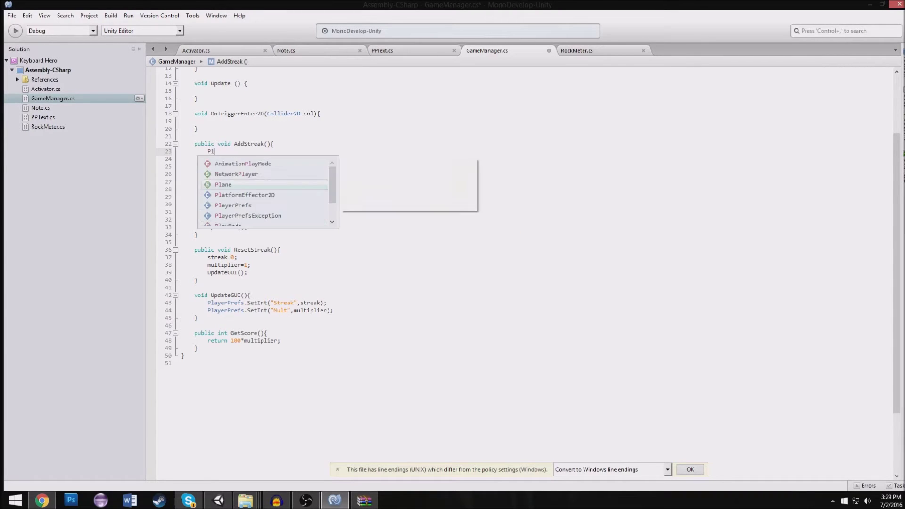
{"action": "key", "text": "Return"}
{"action": "type", "text": ".set"}
{"action": "key", "text": "Return"}
Step: Copy the RockMeter SetInt statement from Start into AddStreak, keeping streak++ on its own line
{"action": "scroll", "coordinate": [325, 153], "scroll_direction": "up", "scroll_amount": 4}
{"action": "mouse_move", "coordinate": [284, 147]}
{"action": "left_mouse_down"}
{"action": "mouse_move", "coordinate": [324, 153]}
{"action": "mouse_move", "coordinate": [207, 150]}
{"action": "left_mouse_up"}
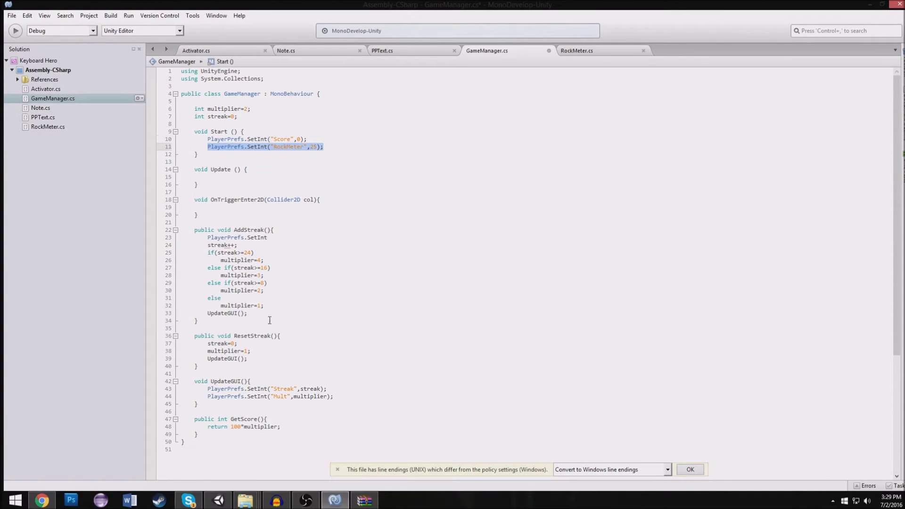
{"action": "key", "text": "ctrl+c"}
{"action": "triple_click", "coordinate": [283, 237]}
{"action": "key", "text": "ctrl+v"}
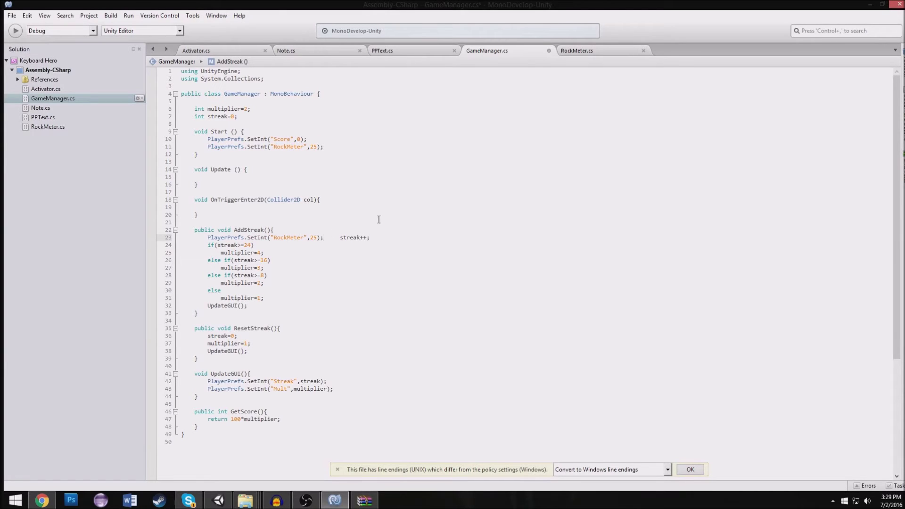
{"action": "key", "text": "Return"}
Step: Replace the 25 in AddStreak with PlayerPrefs.GetInt("RockMeter")+1
{"action": "double_click", "coordinate": [316, 237]}
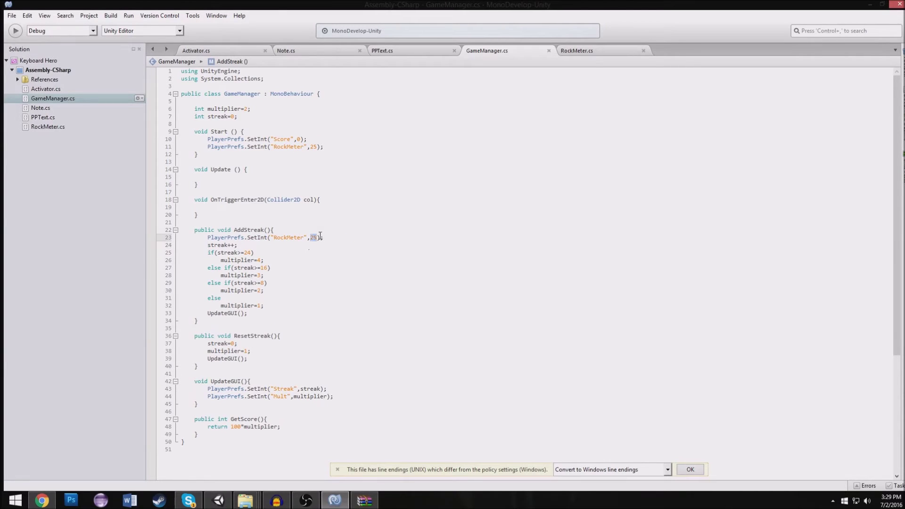
{"action": "type", "text": "Pi"}
{"action": "type", "text": "P"}
{"action": "key", "text": "Return"}
{"action": "key", "text": "BackSpace"}
{"action": "key", "text": "BackSpace"}
{"action": "key", "text": "BackSpace"}
{"action": "key", "text": "BackSpace"}
{"action": "type", "text": "Pla"}
{"action": "key", "text": "Return"}
{"action": "type", "text": ".set"}
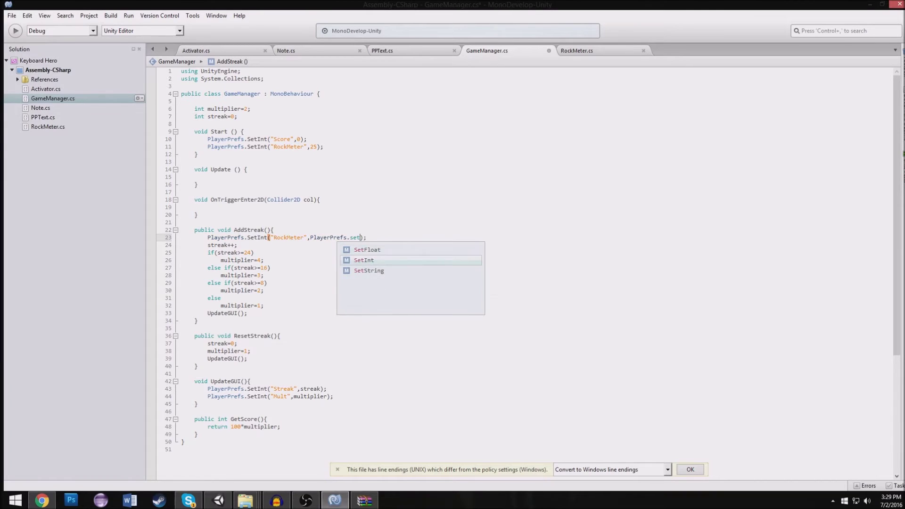
{"action": "type", "text": "(\""}
{"action": "type", "text": "\""}
{"action": "type", "text": "RockMeter"}
{"action": "type", "text": ")"}
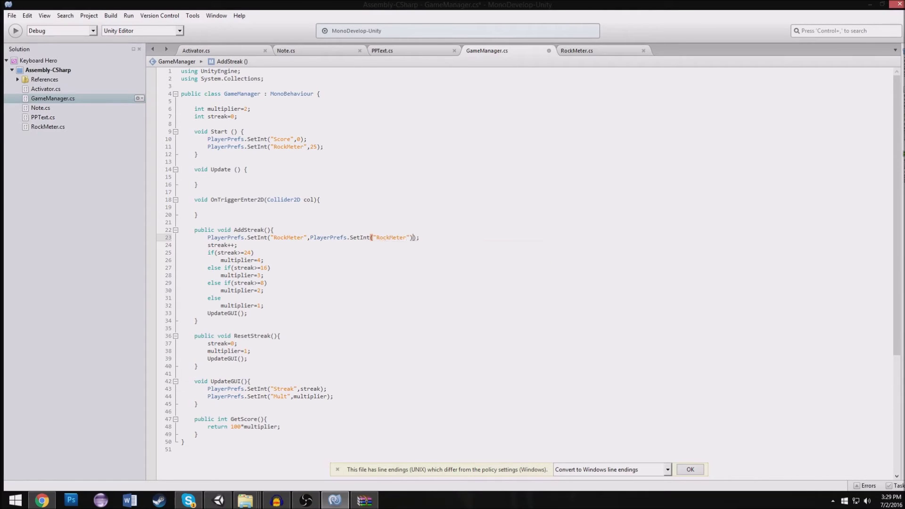
{"action": "left_click", "coordinate": [351, 237]}
{"action": "key", "text": "BackSpace"}
{"action": "type", "text": "G"}
{"action": "left_click", "coordinate": [415, 237]}
{"action": "type", "text": "+1"}
{"action": "left_click_drag", "start_coordinate": [426, 237], "coordinate": [207, 240]}
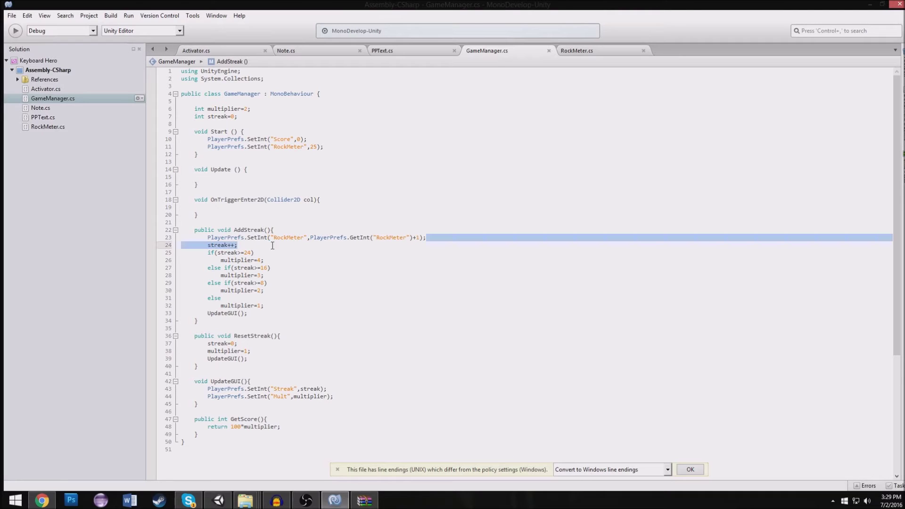
Step: Paste the RockMeter statement into ResetStreak and change +1 to -2
{"action": "scroll", "coordinate": [208, 240], "scroll_direction": "down", "scroll_amount": 2}
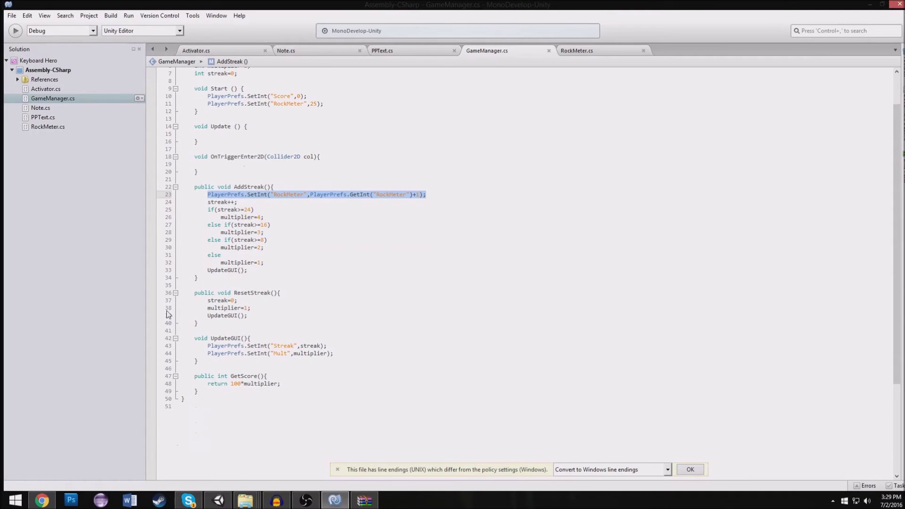
{"action": "left_click", "coordinate": [280, 293]}
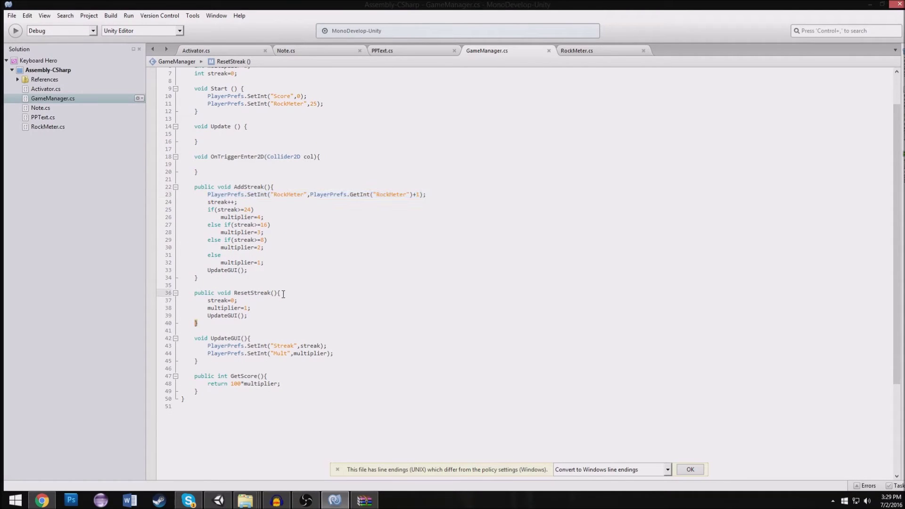
{"action": "key", "text": "Return"}
{"action": "key", "text": "ctrl+v"}
{"action": "key", "text": "BackSpace"}
{"action": "type", "text": "-"}
{"action": "key", "text": "Delete"}
{"action": "type", "text": "2"}
Step: Return the cursor to AddStreak's RockMeter SetInt line
{"action": "left_click", "coordinate": [401, 188]}
{"action": "left_click", "coordinate": [373, 172]}
{"action": "left_click", "coordinate": [446, 195]}
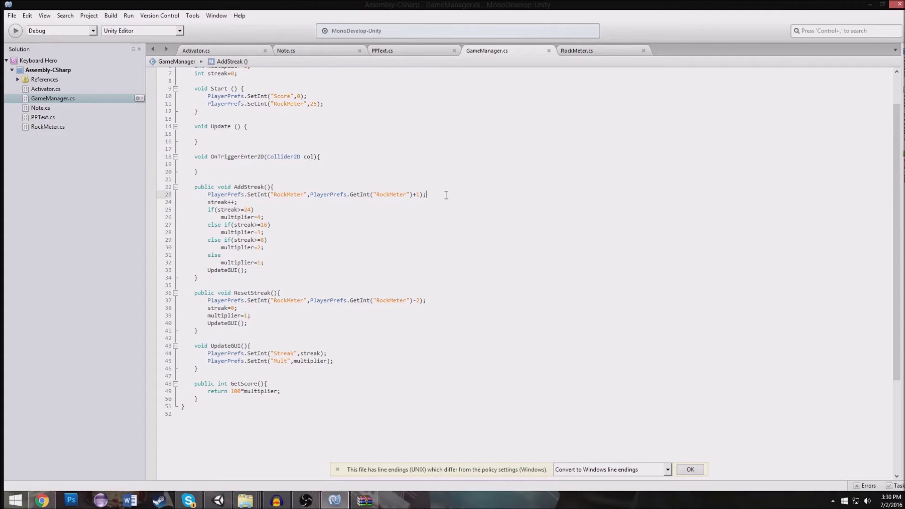
{"action": "scroll", "coordinate": [372, 200], "scroll_direction": "up", "scroll_amount": 2}
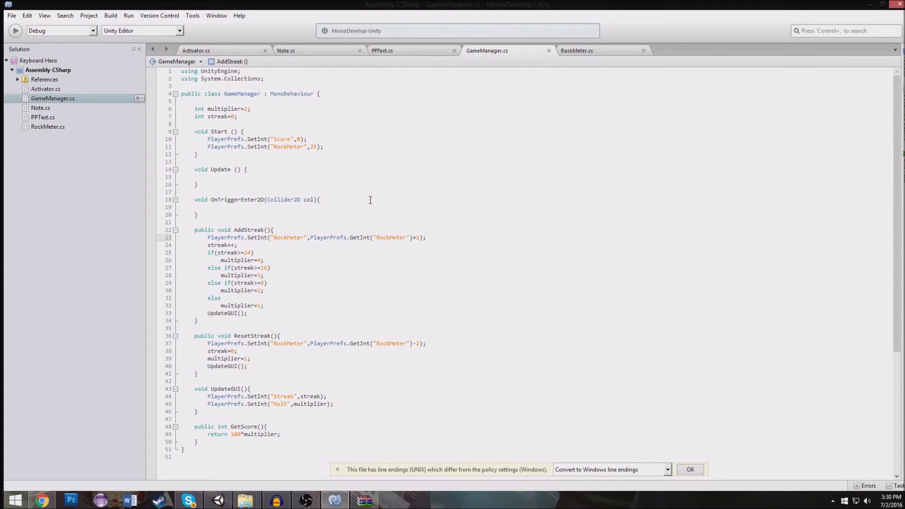
{"action": "left_click", "coordinate": [273, 176]}
{"action": "left_click", "coordinate": [434, 237]}
{"action": "key", "text": "Left"}
Step: Wrap AddStreak's RockMeter increment in an if check on GetInt("RockMeter")+1 against 50
{"action": "key", "text": "Home"}
{"action": "key", "text": "Return"}
{"action": "key", "text": "Up"}
{"action": "type", "text": "if("}
{"action": "left_click_drag", "start_coordinate": [309, 244], "coordinate": [423, 244]}
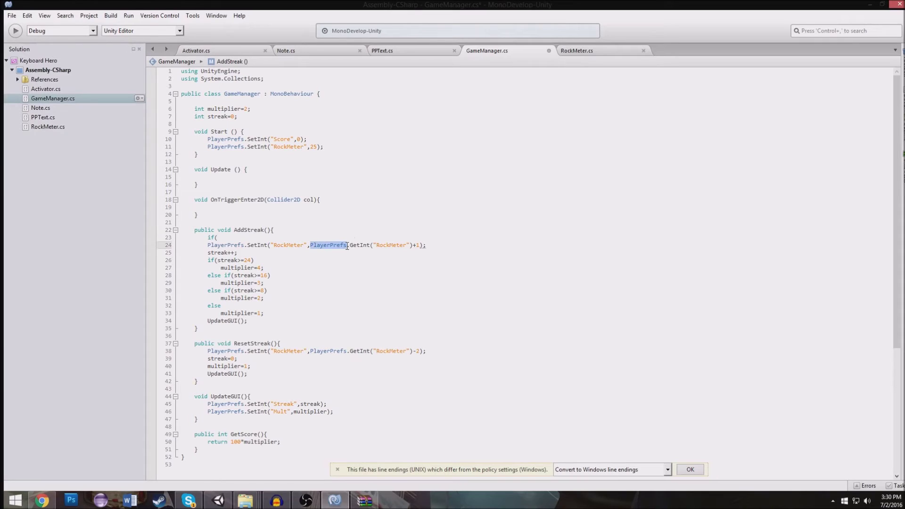
{"action": "left_click", "coordinate": [237, 239]}
{"action": "key", "text": "ctrl+v"}
{"action": "left_click", "coordinate": [214, 238]}
{"action": "type", "text": "("}
{"action": "key", "text": "End"}
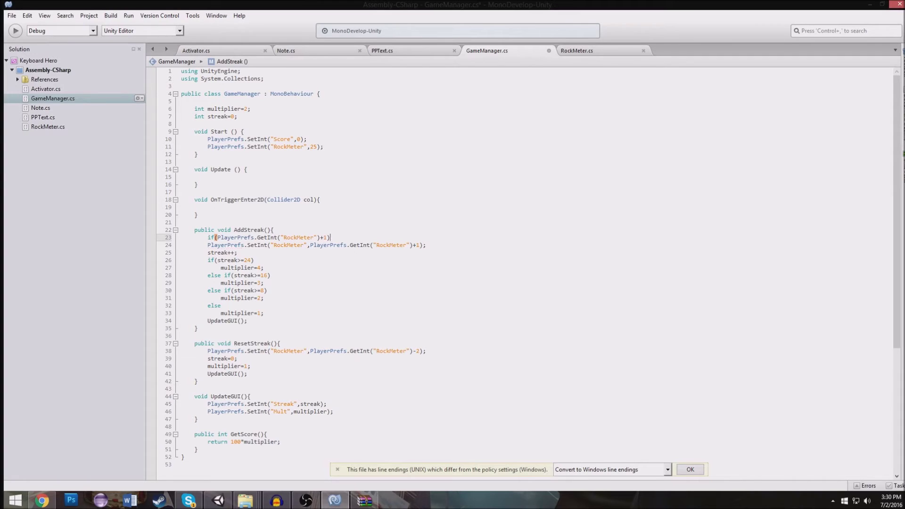
{"action": "key", "text": "BackSpace"}
{"action": "type", "text": "=50"}
{"action": "key", "text": "BackSpace"}
{"action": "key", "text": "BackSpace"}
{"action": "key", "text": "BackSpace"}
{"action": "type", "text": "50)"}
{"action": "left_click", "coordinate": [208, 245]}
{"action": "key", "text": "Tab"}
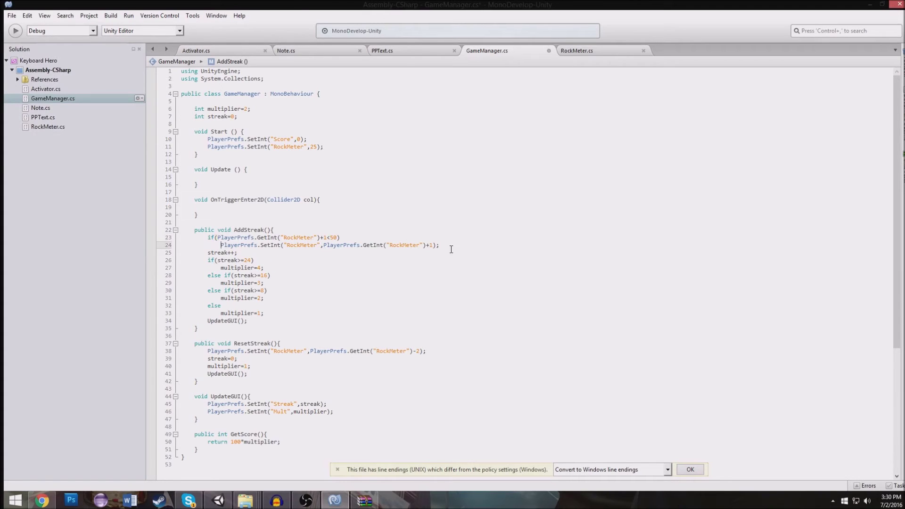
Step: Add an if condition on PlayerPrefs.GetInt("RockMeter") against 0 at the top of ResetStreak
{"action": "left_click", "coordinate": [414, 351]}
{"action": "left_click", "coordinate": [337, 344]}
{"action": "key", "text": "Return"}
{"action": "type", "text": "if(Roc"}
{"action": "key", "text": "BackSpace"}
{"action": "key", "text": "BackSpace"}
{"action": "key", "text": "BackSpace"}
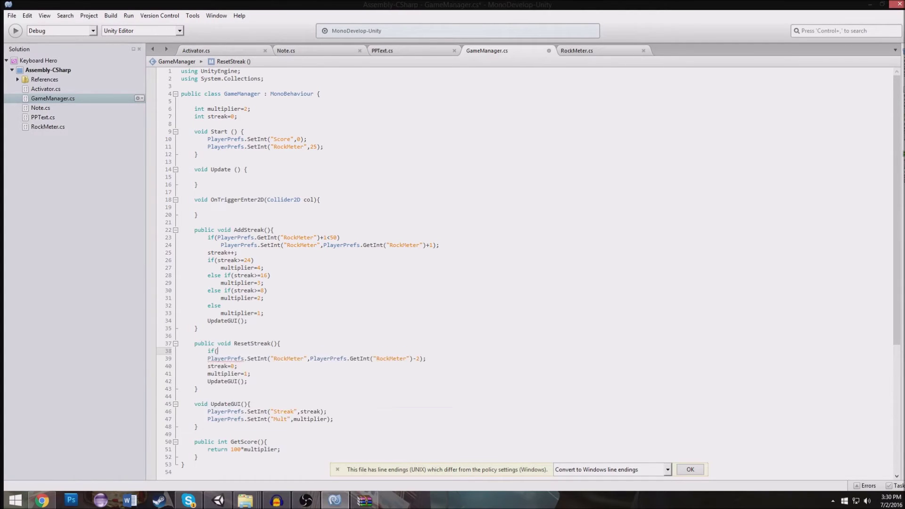
{"action": "left_click_drag", "start_coordinate": [218, 238], "coordinate": [319, 238]}
{"action": "left_click", "coordinate": [253, 352]}
{"action": "key", "text": "ctrl+v"}
{"action": "key", "text": "ctrl+z"}
{"action": "key", "text": "ctrl+v"}
{"action": "type", "text": "0)"}
Step: Fix the indentation of ResetStreak's RockMeter decrement line
{"action": "left_click", "coordinate": [202, 359]}
{"action": "key", "text": "Tab"}
{"action": "left_click", "coordinate": [333, 296]}
{"action": "left_click", "coordinate": [358, 349]}
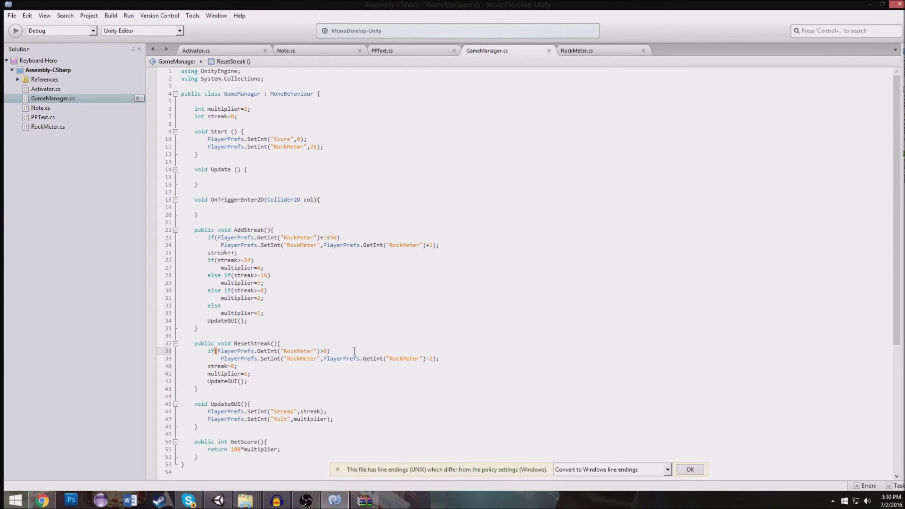
{"action": "left_click", "coordinate": [287, 376]}
{"action": "left_click", "coordinate": [221, 358]}
{"action": "key", "text": "BackSpace"}
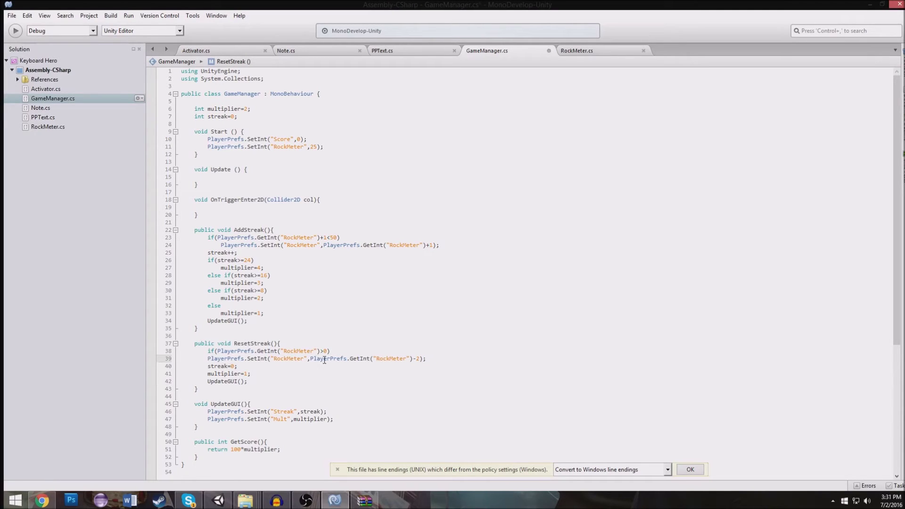
Step: Move the check below the decrement as if (RockMeter<0) and call Lose(); inside it
{"action": "left_click_drag", "start_coordinate": [331, 351], "coordinate": [207, 351]}
{"action": "key", "text": "BackSpace"}
{"action": "left_click", "coordinate": [287, 381]}
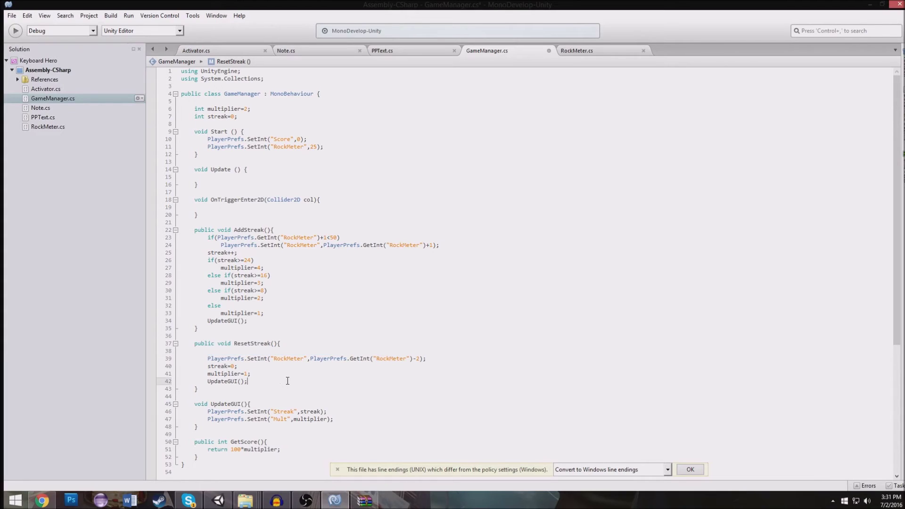
{"action": "key", "text": "Up"}
{"action": "key", "text": "Up"}
{"action": "key", "text": "Up"}
{"action": "key", "text": "End"}
{"action": "key", "text": "Return"}
{"action": "key", "text": "ctrl+v"}
{"action": "key", "text": "Left"}
{"action": "key", "text": "Left"}
{"action": "key", "text": "Left"}
{"action": "key", "text": "Delete"}
{"action": "type", "text": "<"}
{"action": "key", "text": "Return"}
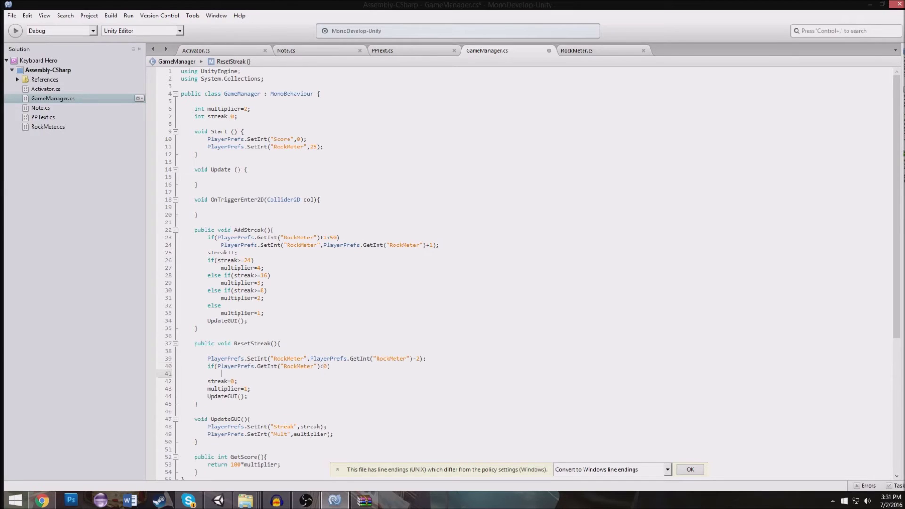
{"action": "type", "text": "Lo("}
{"action": "key", "text": "BackSpace"}
{"action": "key", "text": "BackSpace"}
{"action": "key", "text": "BackSpace"}
{"action": "key", "text": "BackSpace"}
{"action": "type", "text": "se();"}
{"action": "left_click", "coordinate": [250, 402]}
Step: Add an empty void Lose() method with a //lose game comment and save GameManager.cs
{"action": "key", "text": "Return"}
{"action": "key", "text": "Return"}
{"action": "type", "text": "void Lose(){"}
{"action": "key", "text": "Return"}
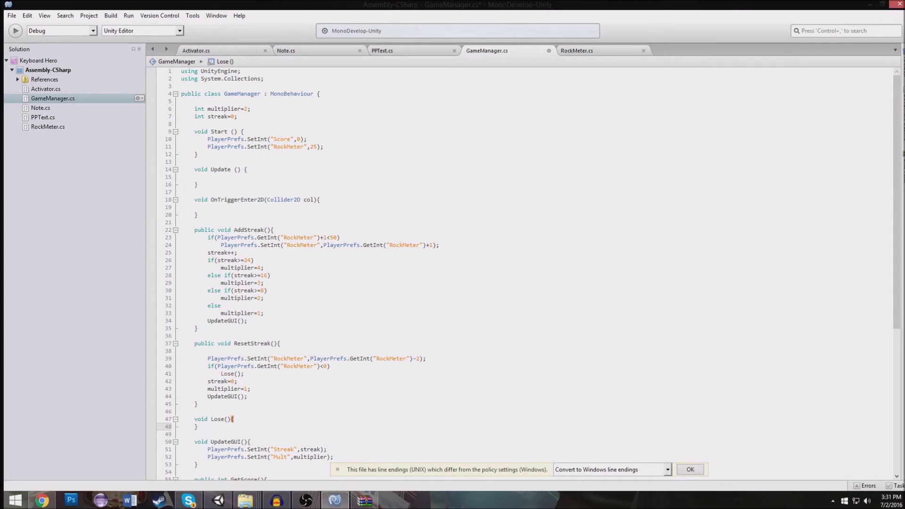
{"action": "key", "text": "Return"}
{"action": "key", "text": "Up"}
{"action": "type", "text": "//lose game"}
{"action": "key", "text": "ctrl+s"}
Step: Review ResetStreak and the AddStreak limit check, then switch to Note.cs
{"action": "left_click", "coordinate": [413, 352]}
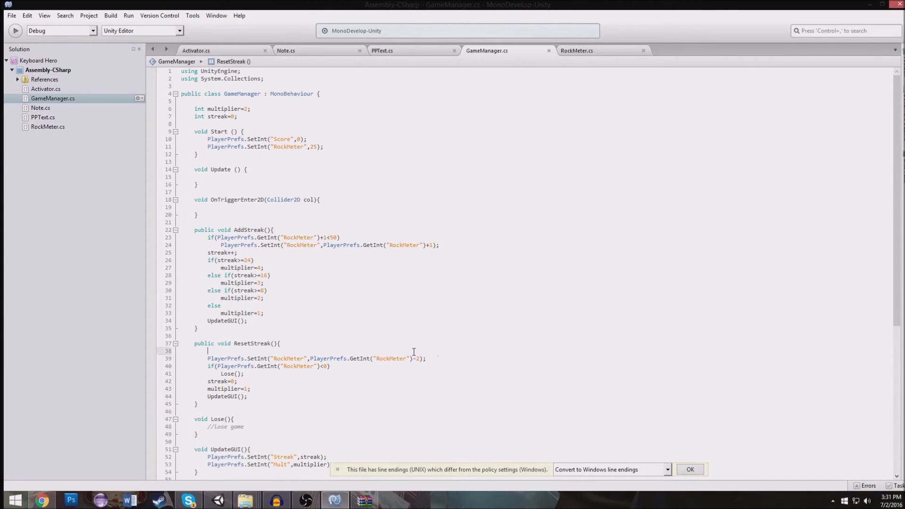
{"action": "scroll", "coordinate": [290, 335], "scroll_direction": "down", "scroll_amount": 2}
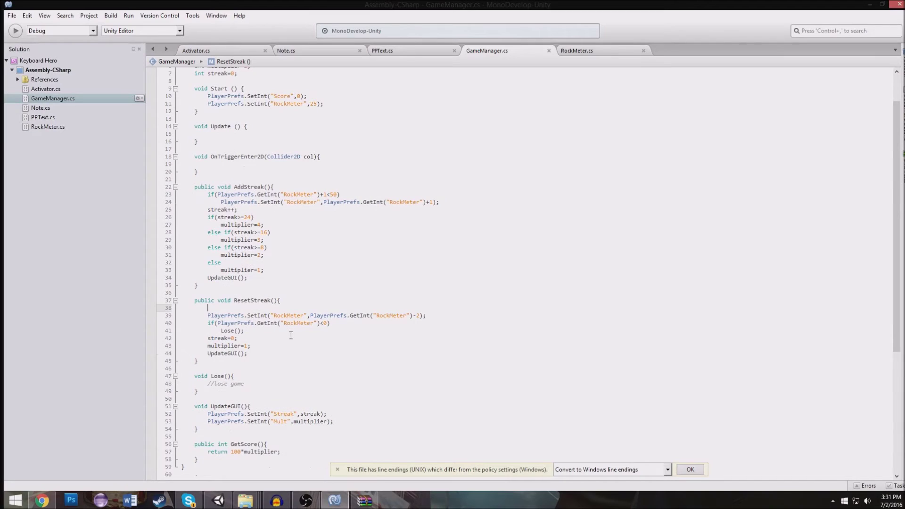
{"action": "left_click", "coordinate": [339, 193]}
{"action": "left_click", "coordinate": [406, 52]}
{"action": "left_click", "coordinate": [337, 51]}
{"action": "left_click", "coordinate": [219, 53]}
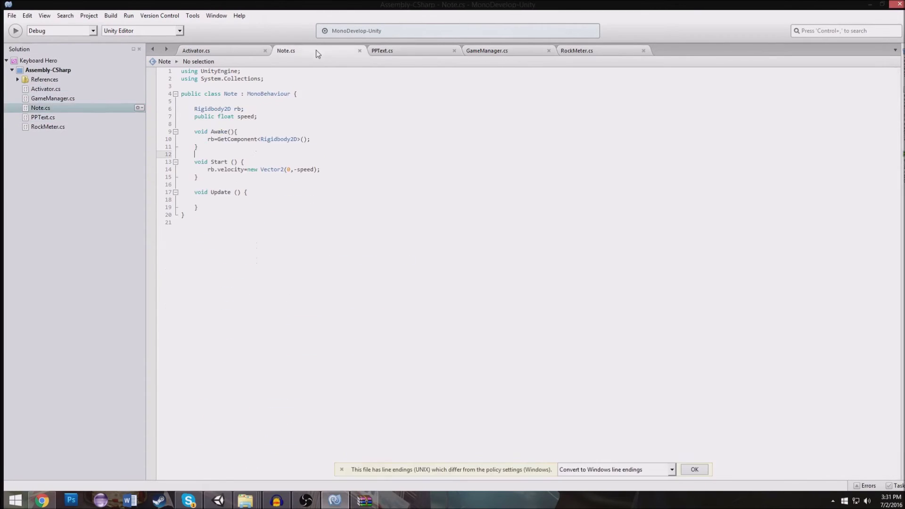
Step: In RockMeter.cs, declare an 'int rm;' field above Start
{"action": "left_click", "coordinate": [406, 51]}
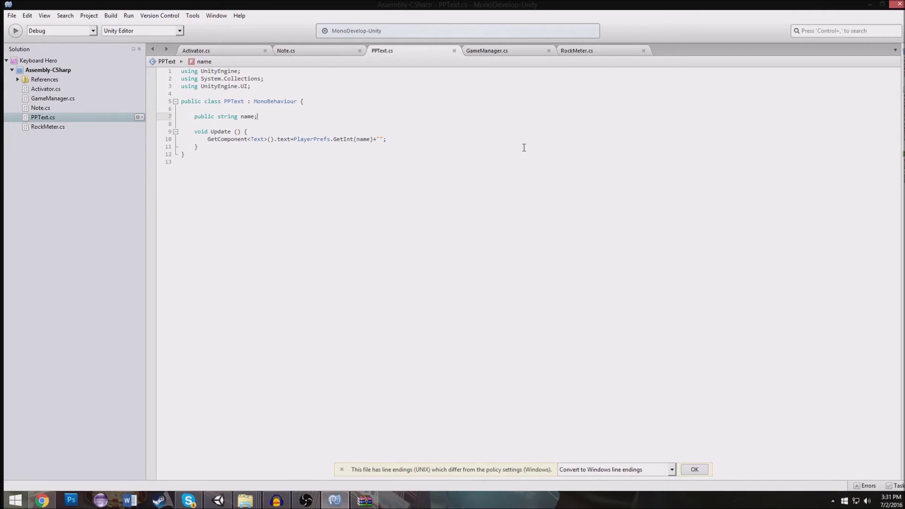
{"action": "left_click", "coordinate": [557, 54]}
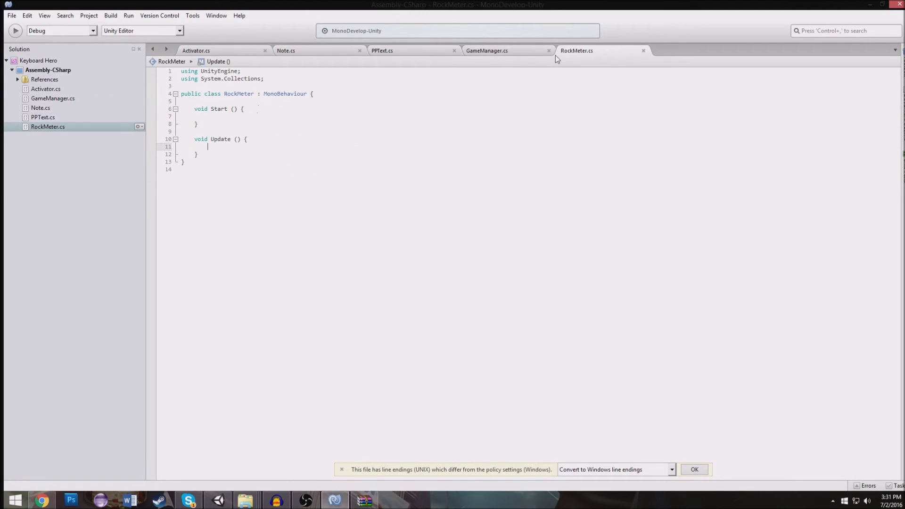
{"action": "left_click", "coordinate": [310, 109]}
{"action": "left_click", "coordinate": [313, 101]}
{"action": "left_click", "coordinate": [298, 116]}
{"action": "left_click", "coordinate": [284, 146]}
{"action": "left_click", "coordinate": [265, 101]}
{"action": "key", "text": "Return"}
{"action": "type", "text": "int "}
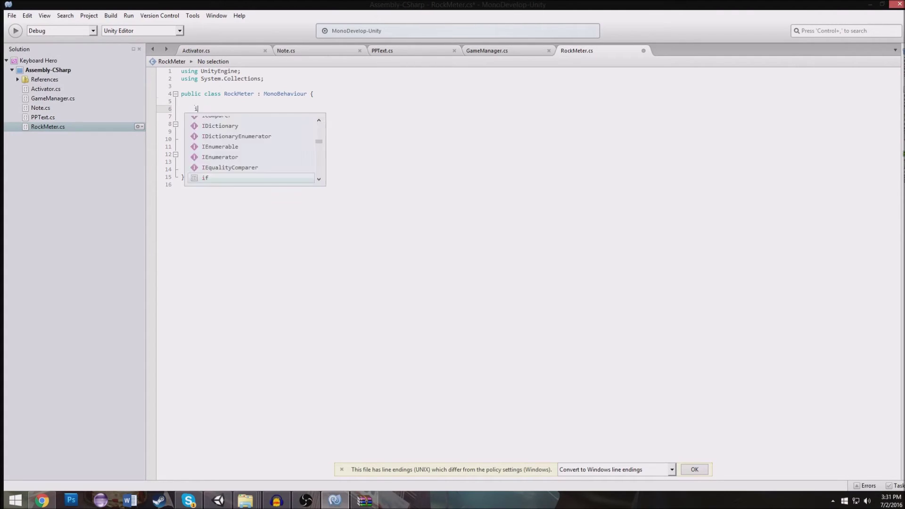
{"action": "type", "text": "rm;"}
Step: Add rm=PlayerPrefs.GetInt("RockMeter"); to Update, then switch back to the Unity editor
{"action": "left_click", "coordinate": [208, 162]}
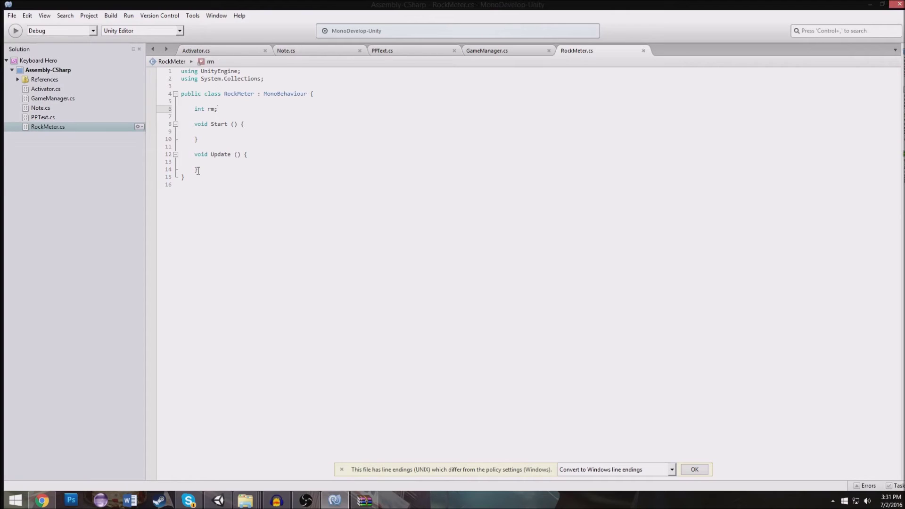
{"action": "type", "text": "rm=Get"}
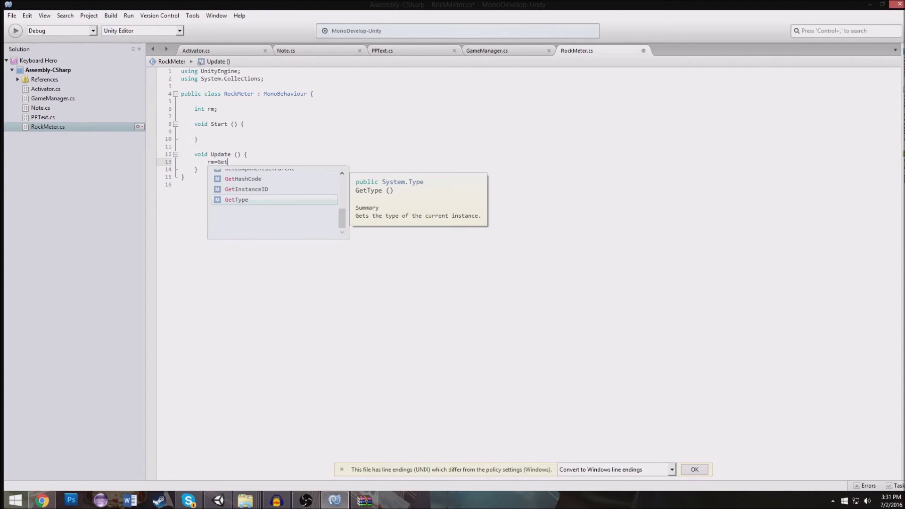
{"action": "key", "text": "BackSpace"}
{"action": "key", "text": "BackSpace"}
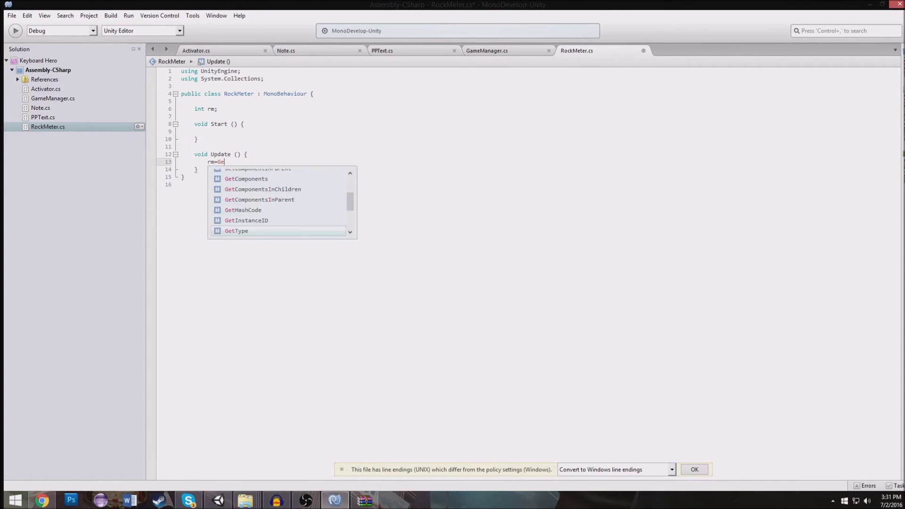
{"action": "key", "text": "BackSpace"}
{"action": "type", "text": "PlayerPrefs.GetInt(\"RockMeter\");"}
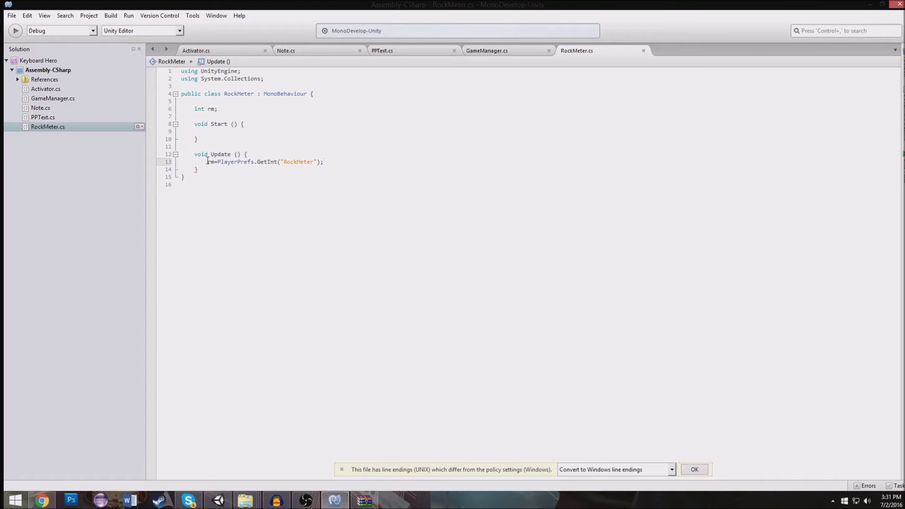
{"action": "key", "text": "Return"}
{"action": "key", "text": "Return"}
{"action": "left_click", "coordinate": [219, 500]}
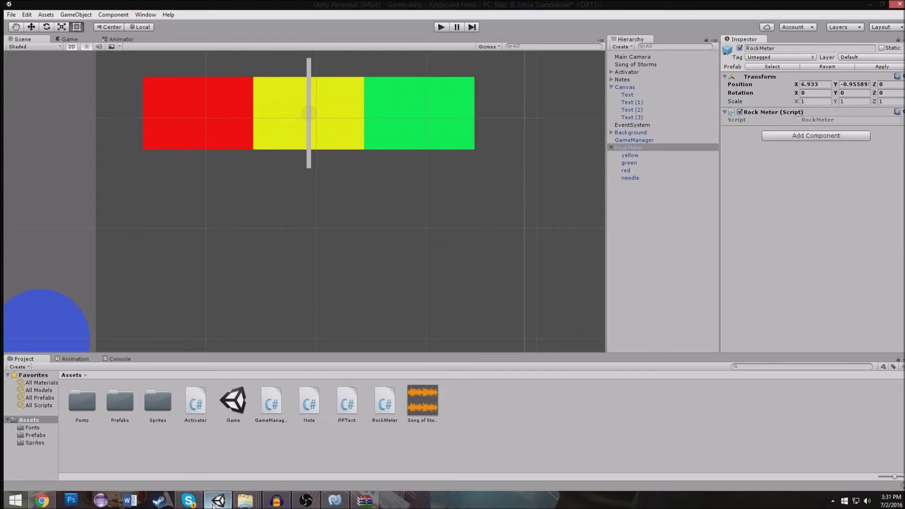
Step: Declare a 'GameObject needle;' field below rm in RockMeter.cs
{"action": "left_click", "coordinate": [218, 500]}
{"action": "left_click", "coordinate": [250, 109]}
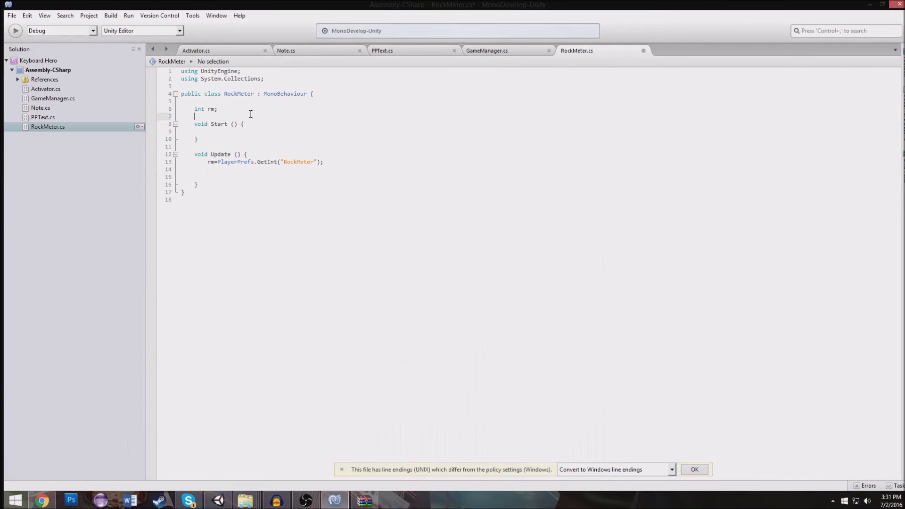
{"action": "key", "text": "Return"}
{"action": "type", "text": "GameObject needle;"}
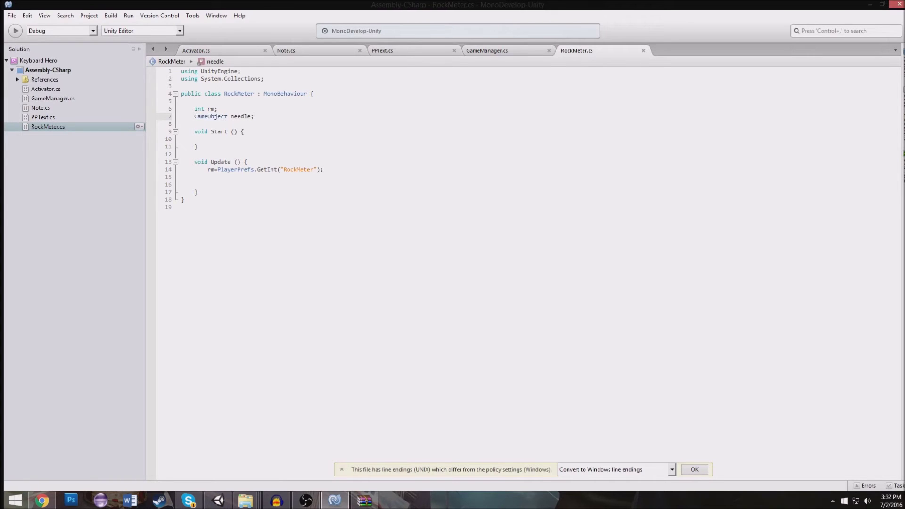
Step: In Start, assign needle=transform.Find("needle").gameObject; and save the script
{"action": "left_click", "coordinate": [253, 130]}
{"action": "left_click", "coordinate": [255, 140]}
{"action": "type", "text": "Transform"}
{"action": "key", "text": "BackSpace"}
{"action": "key", "text": "BackSpace"}
{"action": "key", "text": "BackSpace"}
{"action": "type", "text": "transform.Find(\"needle\").ga"}
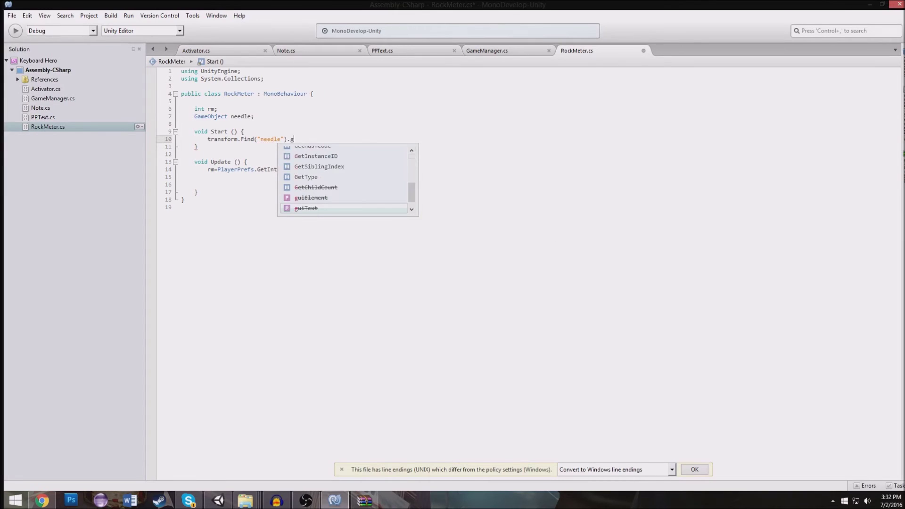
{"action": "key", "text": "Return"}
{"action": "type", "text": ";"}
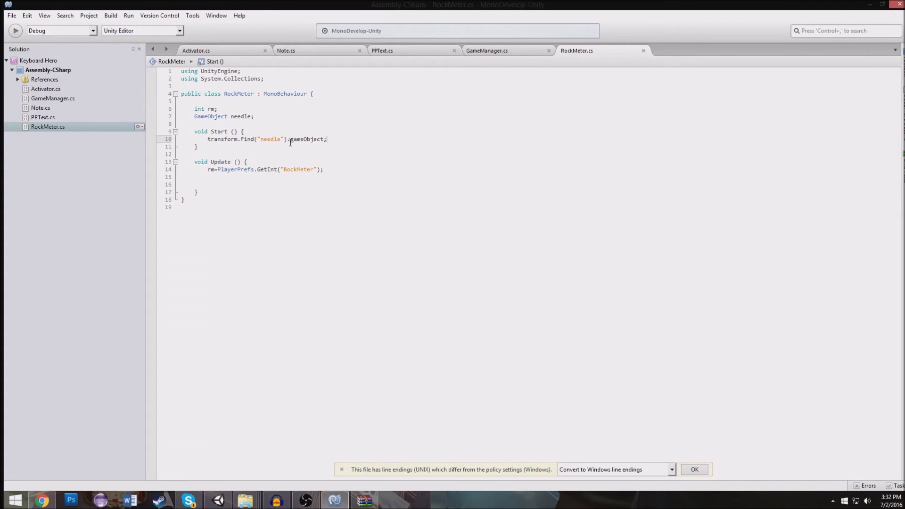
{"action": "left_click", "coordinate": [242, 170]}
{"action": "left_click", "coordinate": [278, 180]}
{"action": "left_click", "coordinate": [209, 139]}
{"action": "type", "text": "needle="}
{"action": "key", "text": "ctrl+s"}
{"action": "left_click", "coordinate": [243, 184]}
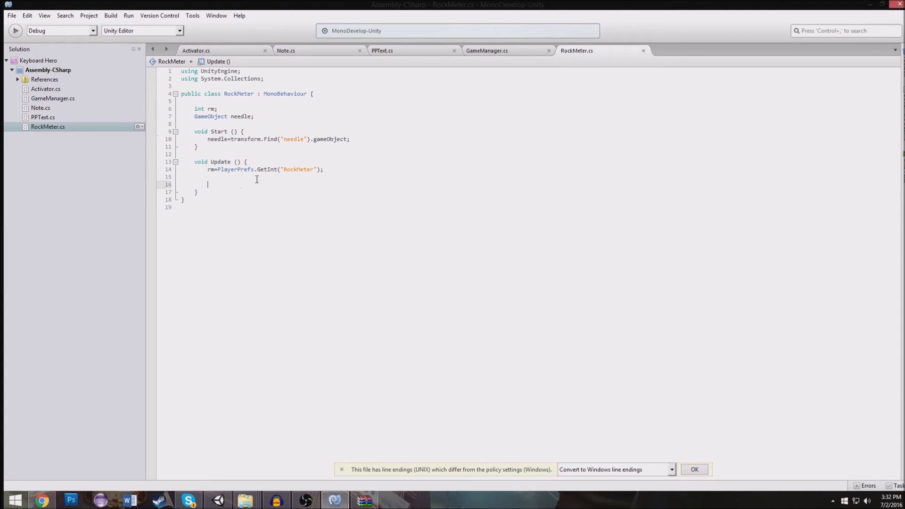
Step: In Update, begin a needle.transform.localPosition= assignment
{"action": "type", "text": "needle.transform"}
{"action": "key", "text": "BackSpace"}
{"action": "key", "text": "BackSpace"}
{"action": "key", "text": "BackSpace"}
{"action": "key", "text": "BackSpace"}
{"action": "key", "text": "BackSpace"}
{"action": "key", "text": "BackSpace"}
{"action": "key", "text": "BackSpace"}
{"action": "key", "text": "BackSpace"}
{"action": "type", "text": ".tr"}
{"action": "key", "text": "Return"}
{"action": "type", "text": ".loca"}
{"action": "key", "text": "Up"}
{"action": "key", "text": "Up"}
{"action": "key", "text": "Return"}
Step: Set the needle position to new Vector3((rm-25)/25,0,0)
{"action": "type", "text": "new vec"}
{"action": "key", "text": "Down"}
{"action": "type", "text": "("}
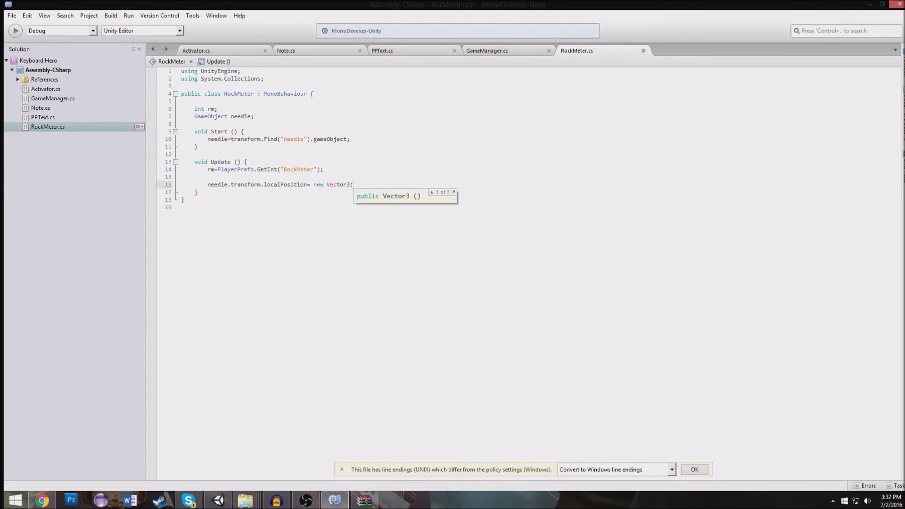
{"action": "type", "text": ","}
{"action": "type", "text": ","}
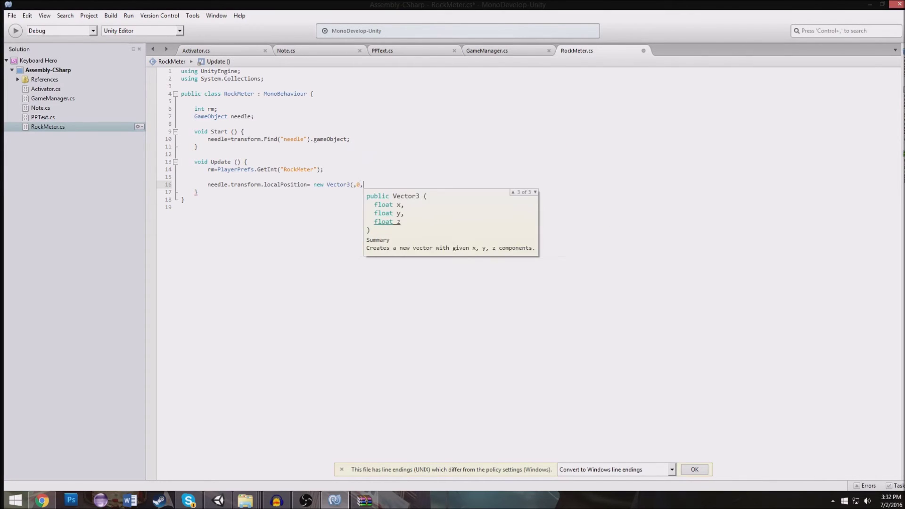
{"action": "type", "text": "0)"}
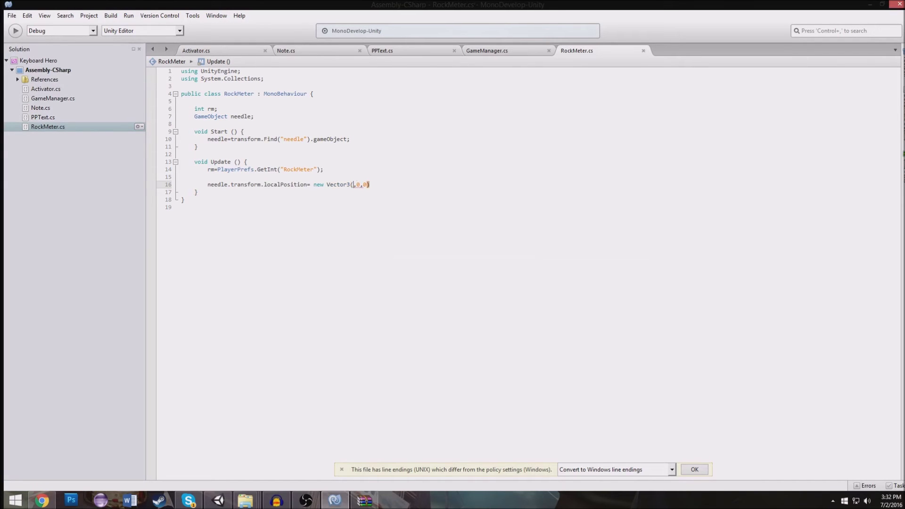
{"action": "type", "text": "rm"}
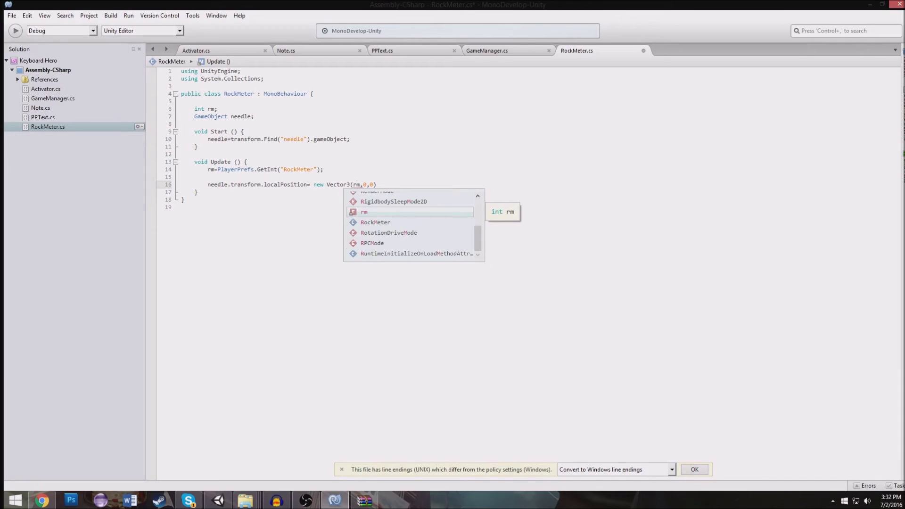
{"action": "key", "text": "BackSpace"}
{"action": "key", "text": "BackSpace"}
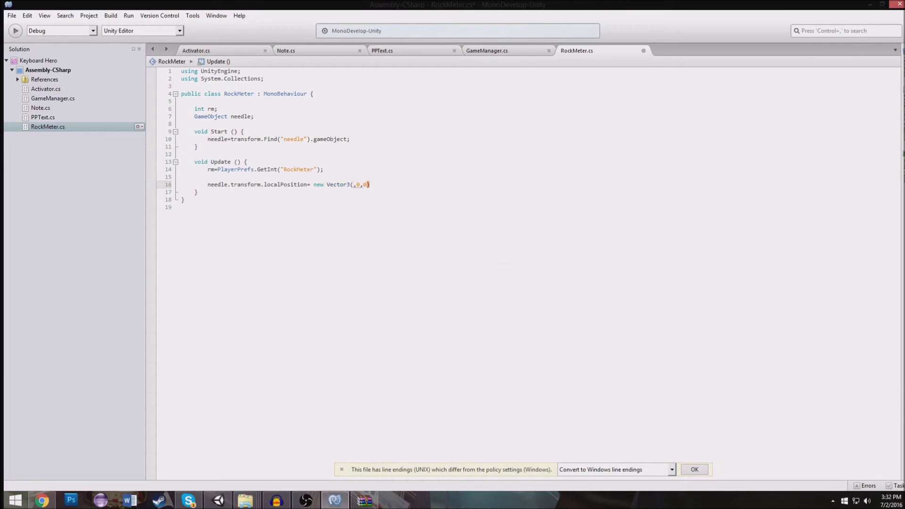
{"action": "type", "text": "rm-"}
{"action": "type", "text": "5"}
{"action": "type", "text": "("}
{"action": "key", "text": "BackSpace"}
{"action": "type", "text": "("}
{"action": "key", "text": "Delete"}
{"action": "type", "text": "5)"}
{"action": "type", "text": ".25"}
{"action": "key", "text": "BackSpace"}
{"action": "key", "text": "BackSpace"}
{"action": "key", "text": "BackSpace"}
{"action": "type", "text": "/25"}
Step: Change the rm field type from int to float and save RockMeter.cs
{"action": "double_click", "coordinate": [199, 108]}
{"action": "type", "text": "float"}
{"action": "left_click", "coordinate": [337, 97]}
{"action": "key", "text": "Down"}
{"action": "key", "text": "Down"}
{"action": "key", "text": "Down"}
{"action": "key", "text": "ctrl+s"}
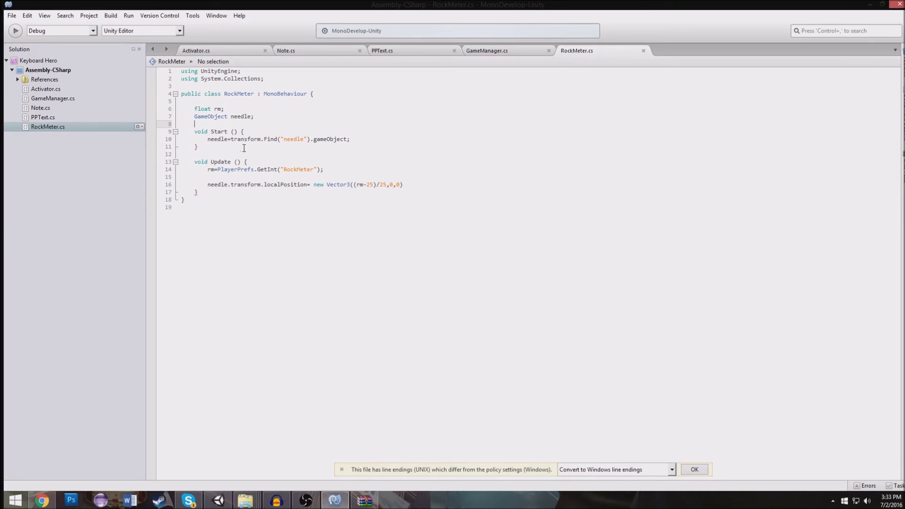
{"action": "left_click", "coordinate": [218, 169]}
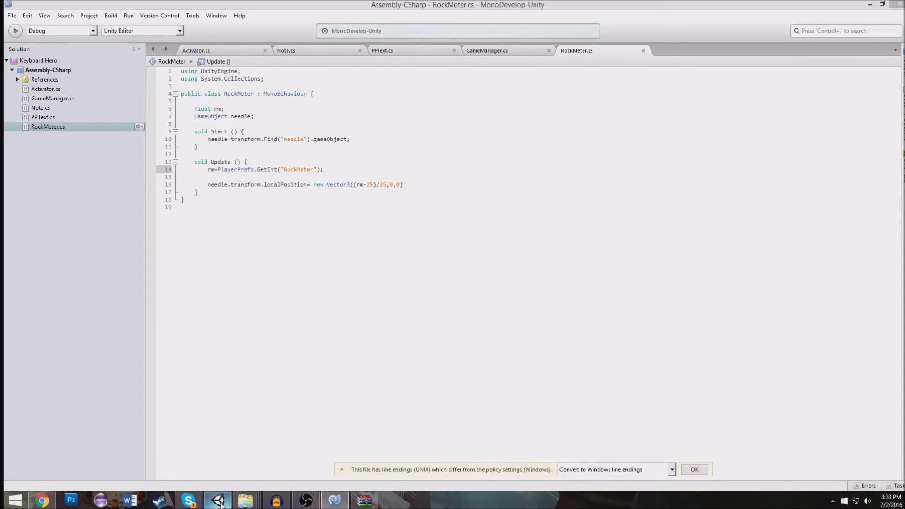
{"action": "key", "text": "alt+Tab"}
Step: Fix the compiler error by adding the missing ';' to the needle line, then run Play mode
{"action": "left_click", "coordinate": [442, 28]}
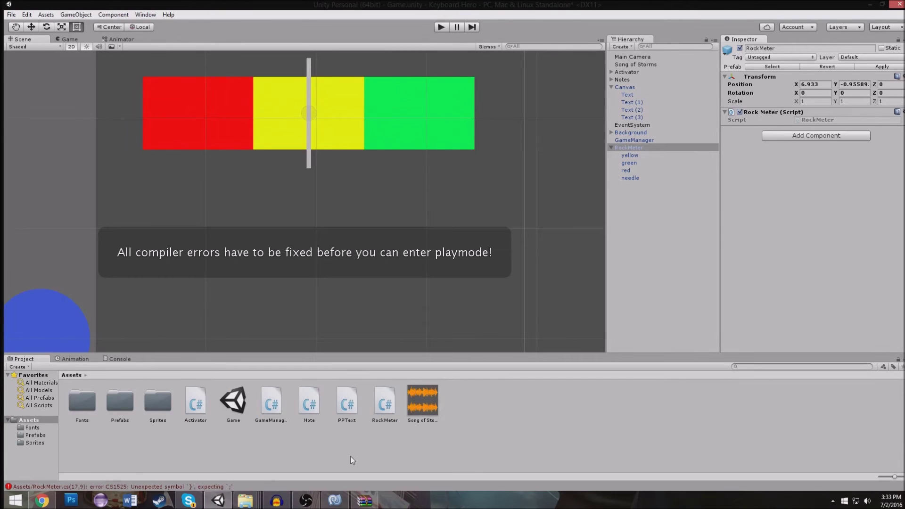
{"action": "left_click", "coordinate": [334, 501]}
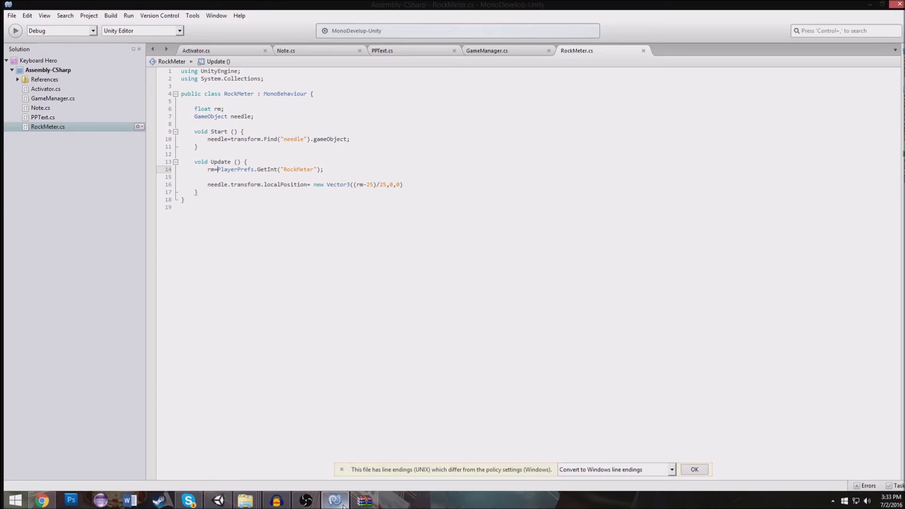
{"action": "left_click", "coordinate": [413, 184]}
{"action": "type", "text": ";"}
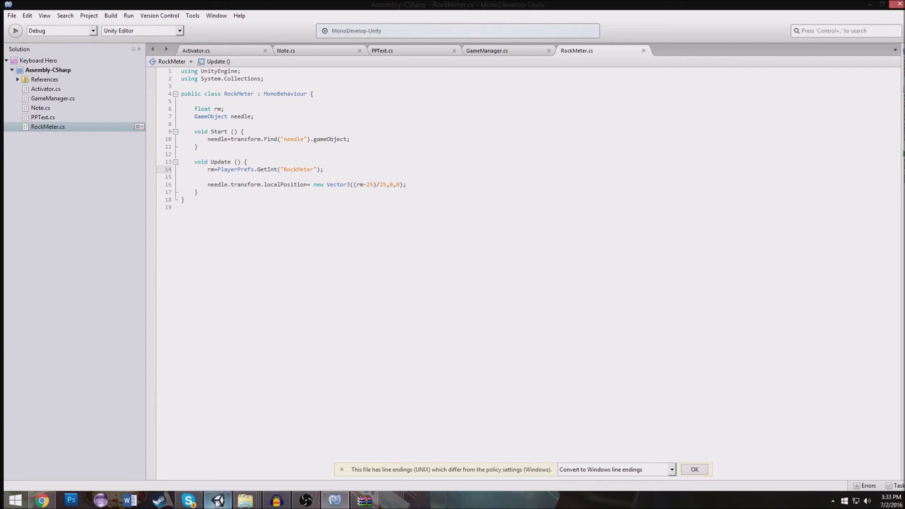
{"action": "left_click", "coordinate": [218, 500]}
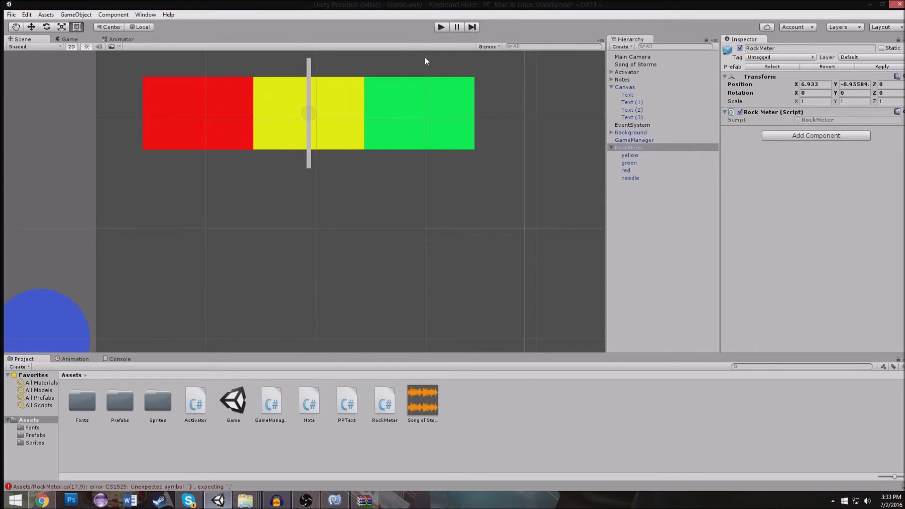
{"action": "left_click", "coordinate": [437, 35]}
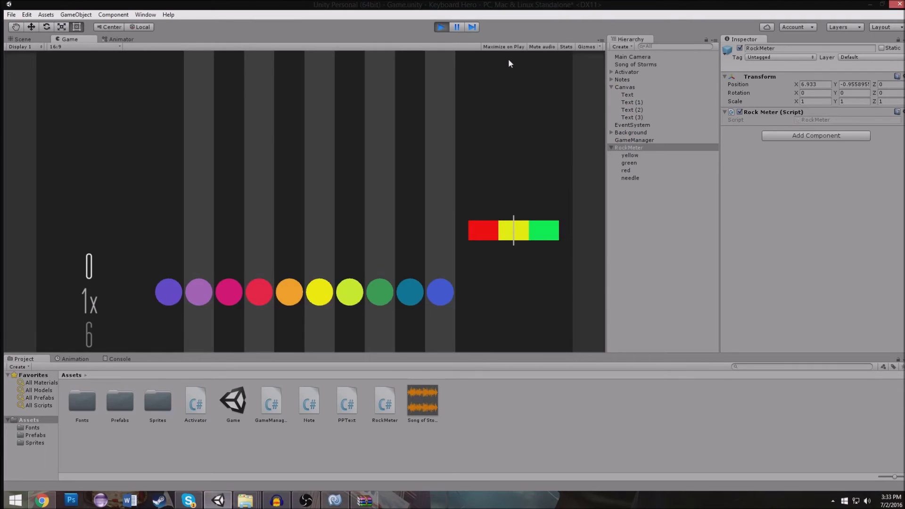
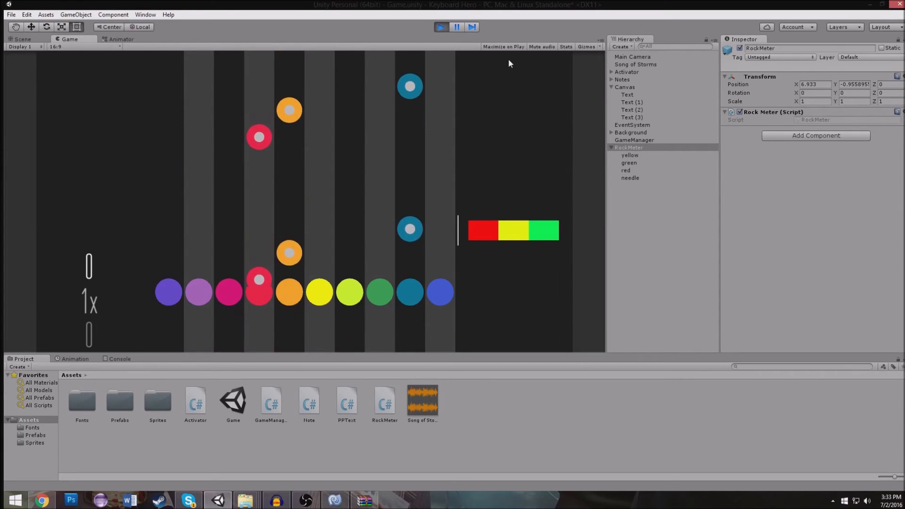
Step: Restart the game in Play mode and hit the incoming notes with the lane keys
{"action": "left_click", "coordinate": [442, 26]}
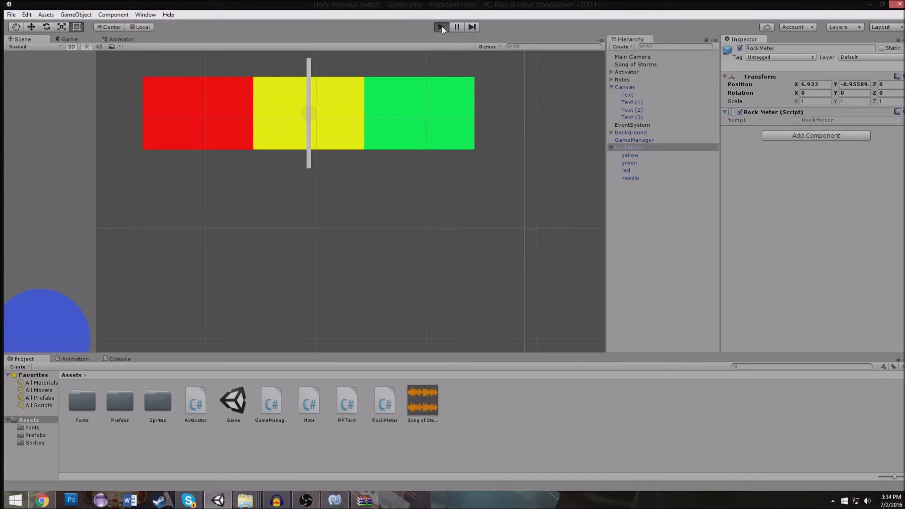
{"action": "left_click", "coordinate": [442, 26]}
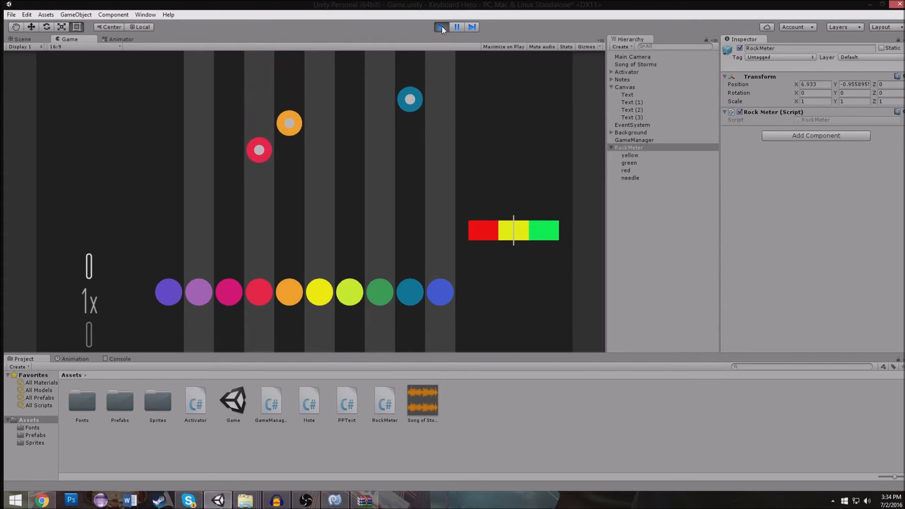
{"action": "key", "text": "f"}
{"action": "key", "text": "g"}
{"action": "key", "text": "l"}
{"action": "key", "text": "f"}
{"action": "key", "text": "g"}
{"action": "key", "text": "l"}
{"action": "key", "text": "l"}
{"action": "key", "text": "semicolon"}
{"action": "key", "text": "l"}
{"action": "key", "text": "semicolon"}
Step: Keep hitting notes to raise the multiplier while the rock meter needle reacts
{"action": "key", "text": "l"}
{"action": "key", "text": "j"}
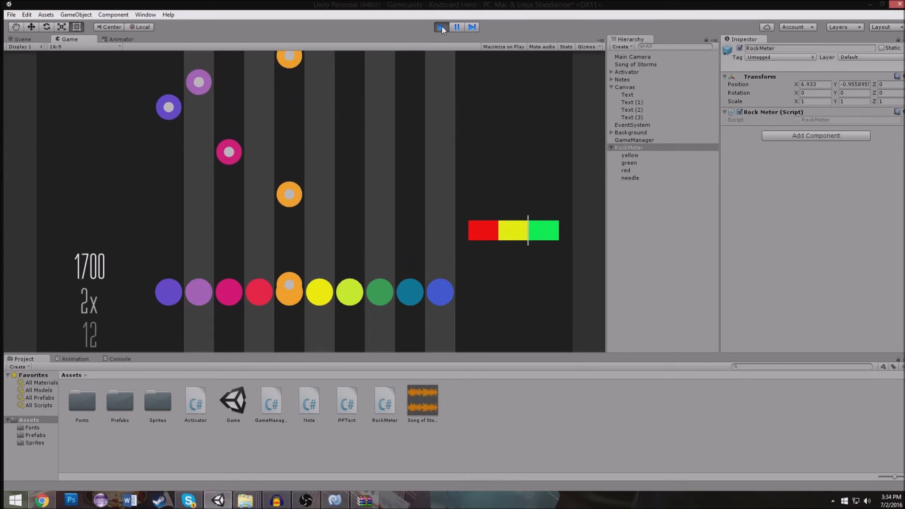
{"action": "key", "text": "d"}
{"action": "key", "text": "a"}
{"action": "key", "text": "s"}
{"action": "key", "text": "g"}
{"action": "key", "text": "g"}
{"action": "key", "text": "d"}
{"action": "key", "text": "s"}
{"action": "key", "text": "g"}
{"action": "key", "text": "a"}
{"action": "key", "text": "f"}
{"action": "key", "text": "g"}
{"action": "key", "text": "l"}
{"action": "key", "text": "f"}
{"action": "key", "text": "g"}
{"action": "key", "text": "l"}
{"action": "key", "text": "l"}
{"action": "key", "text": "semicolon"}
{"action": "key", "text": "l"}
{"action": "key", "text": "l"}
{"action": "key", "text": "semicolon"}
{"action": "key", "text": "f"}
{"action": "key", "text": "g"}
{"action": "key", "text": "d"}
{"action": "key", "text": "s"}
{"action": "key", "text": "a"}
{"action": "key", "text": "g"}
{"action": "key", "text": "a"}
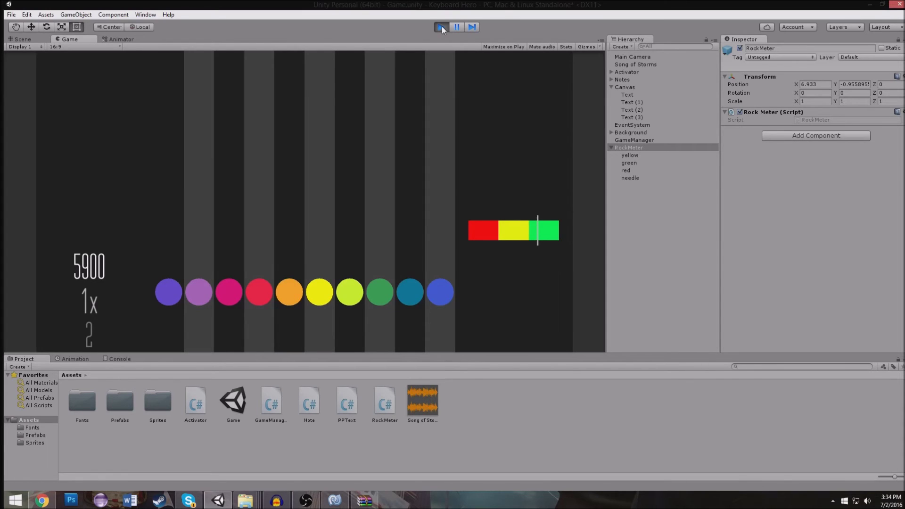
Step: Stop play-testing, zoom the Scene view, and bring up RockMeter.cs in MonoDevelop
{"action": "left_click", "coordinate": [442, 26]}
{"action": "scroll", "coordinate": [367, 86], "scroll_direction": "down", "scroll_amount": 3}
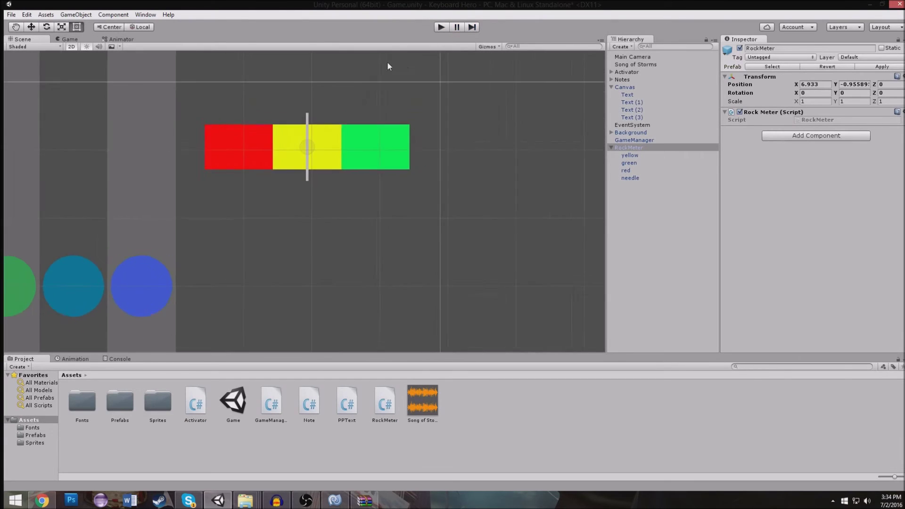
{"action": "scroll", "coordinate": [367, 131], "scroll_direction": "down", "scroll_amount": 2}
{"action": "left_click", "coordinate": [334, 499]}
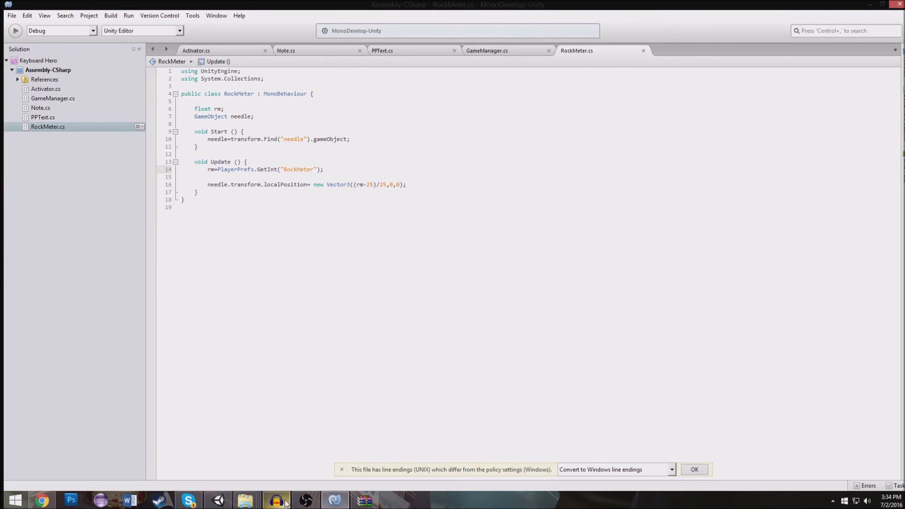
{"action": "left_click", "coordinate": [381, 177]}
{"action": "left_click_drag", "start_coordinate": [401, 185], "coordinate": [346, 184]}
{"action": "left_click", "coordinate": [417, 184]}
{"action": "left_click", "coordinate": [336, 171]}
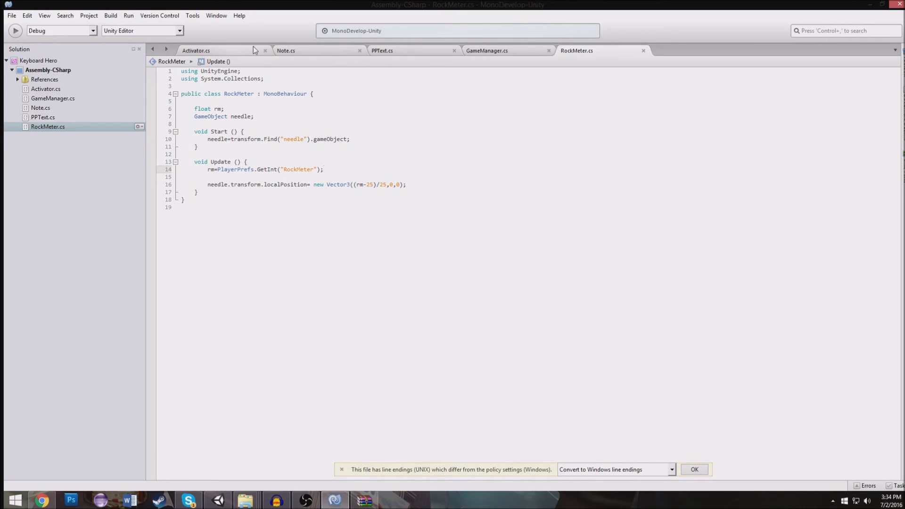
{"action": "left_click", "coordinate": [404, 47]}
{"action": "key", "text": "ctrl+Tab"}
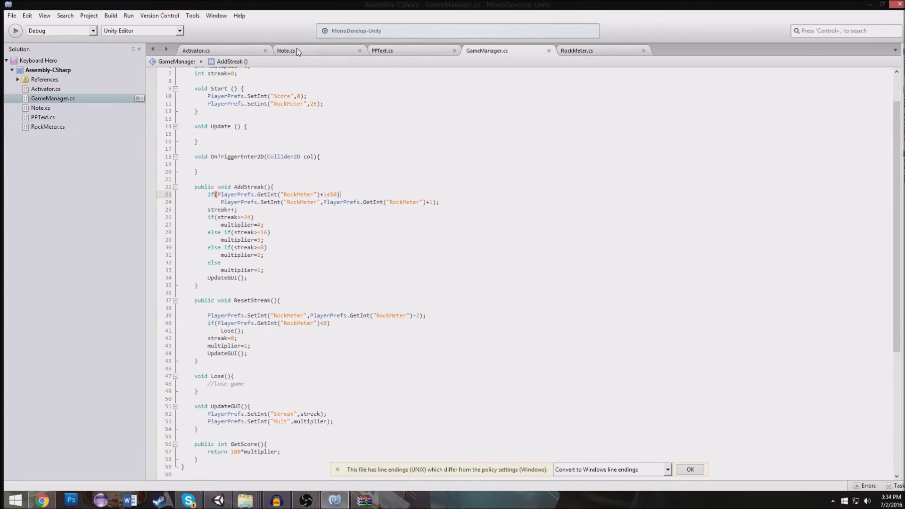
{"action": "left_click", "coordinate": [297, 49]}
{"action": "left_click", "coordinate": [243, 53]}
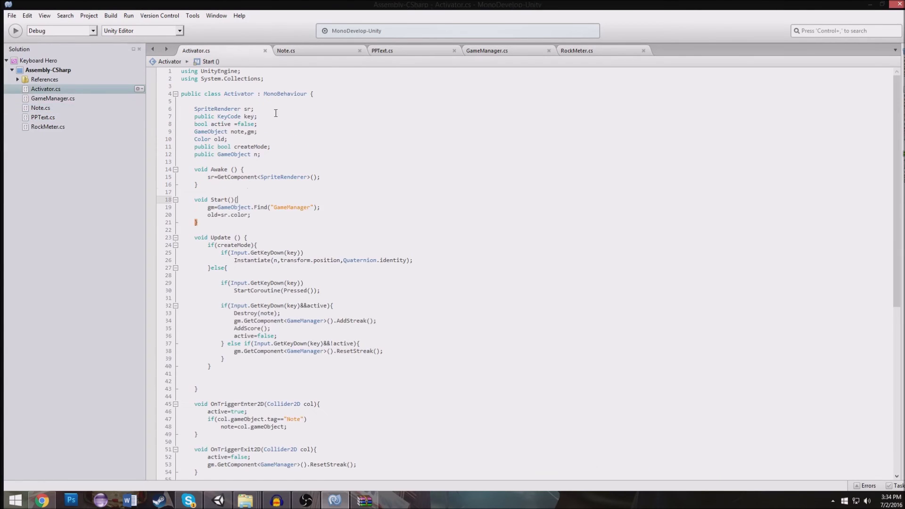
{"action": "scroll", "coordinate": [358, 243], "scroll_direction": "down", "scroll_amount": 9}
{"action": "left_click", "coordinate": [312, 285]}
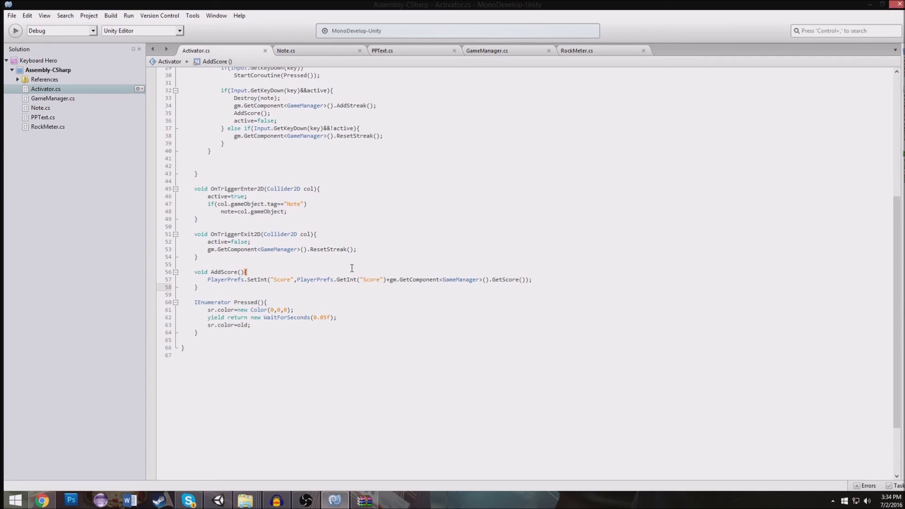
{"action": "scroll", "coordinate": [349, 271], "scroll_direction": "up", "scroll_amount": 9}
{"action": "left_click_drag", "start_coordinate": [310, 393], "coordinate": [311, 477]}
{"action": "left_click", "coordinate": [311, 403]}
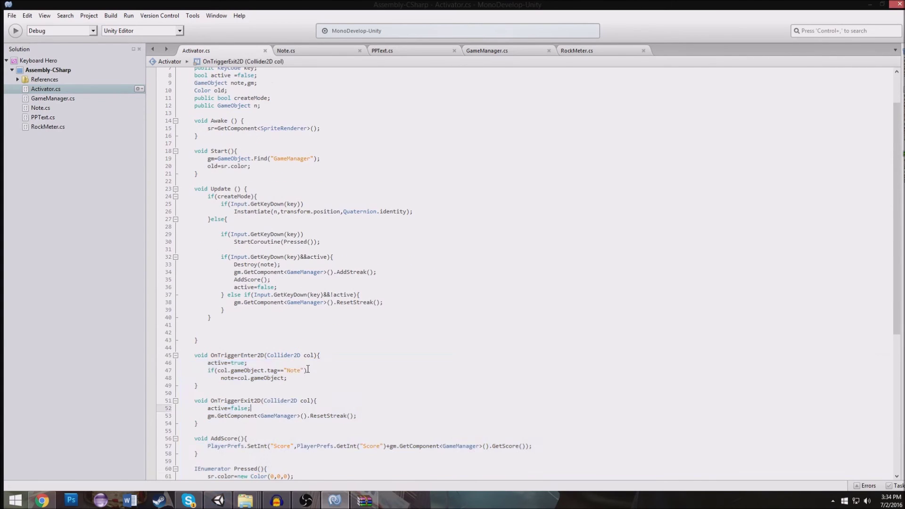
{"action": "scroll", "coordinate": [308, 373], "scroll_direction": "down", "scroll_amount": 10}
{"action": "left_click", "coordinate": [218, 500]}
{"action": "scroll", "coordinate": [421, 140], "scroll_direction": "down", "scroll_amount": 3}
{"action": "scroll", "coordinate": [383, 160], "scroll_direction": "down", "scroll_amount": 3}
{"action": "scroll", "coordinate": [398, 219], "scroll_direction": "down", "scroll_amount": 3}
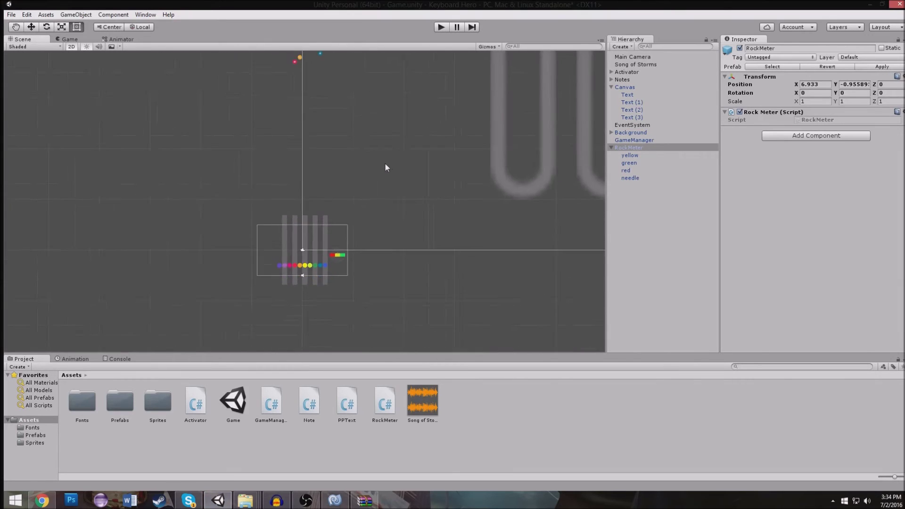
Step: Collapse the RockMeter and Canvas hierarchy entries and frame the note area in the Scene view
{"action": "scroll", "coordinate": [384, 167], "scroll_direction": "down", "scroll_amount": 3}
{"action": "scroll", "coordinate": [403, 192], "scroll_direction": "up", "scroll_amount": 2}
{"action": "scroll", "coordinate": [398, 267], "scroll_direction": "down", "scroll_amount": 2}
{"action": "scroll", "coordinate": [353, 210], "scroll_direction": "up", "scroll_amount": 4}
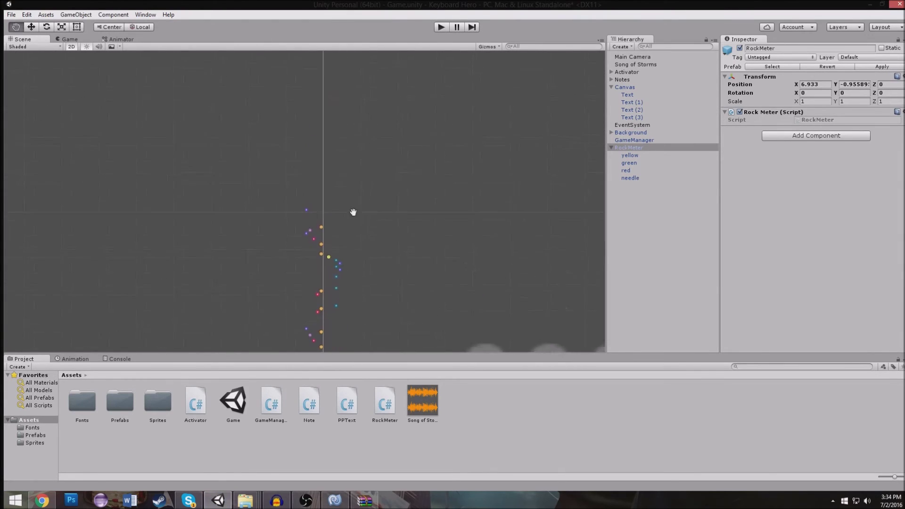
{"action": "scroll", "coordinate": [415, 187], "scroll_direction": "up", "scroll_amount": 2}
{"action": "scroll", "coordinate": [421, 188], "scroll_direction": "up", "scroll_amount": 2}
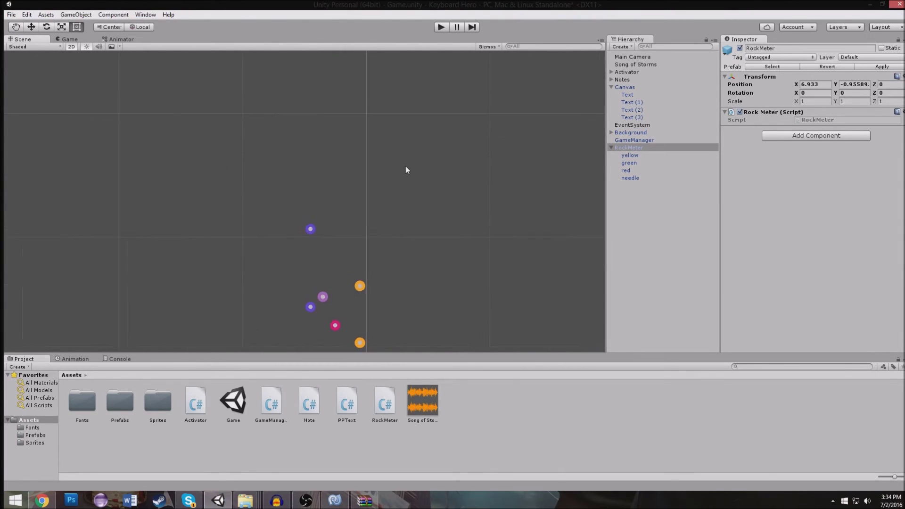
{"action": "left_click", "coordinate": [612, 148]}
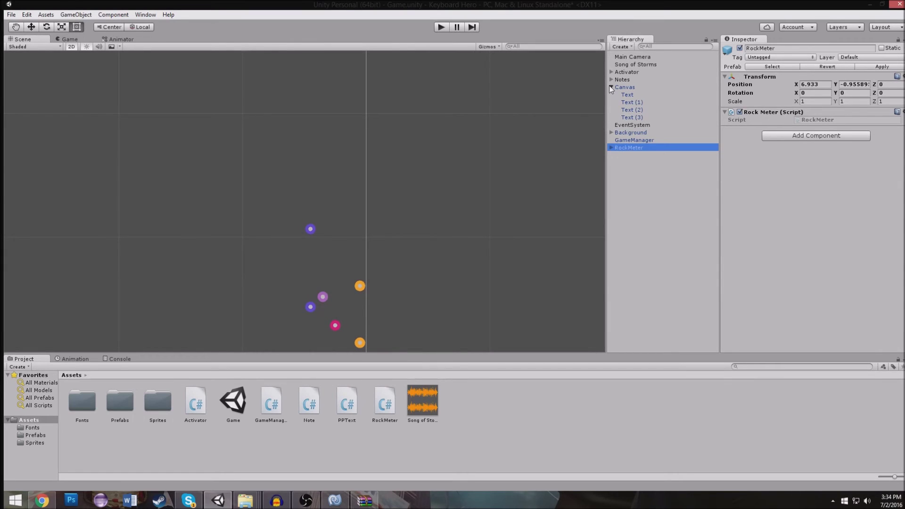
{"action": "left_click", "coordinate": [610, 87]}
{"action": "left_click", "coordinate": [191, 254]}
{"action": "scroll", "coordinate": [188, 286], "scroll_direction": "up", "scroll_amount": 2}
{"action": "scroll", "coordinate": [188, 287], "scroll_direction": "up", "scroll_amount": 3}
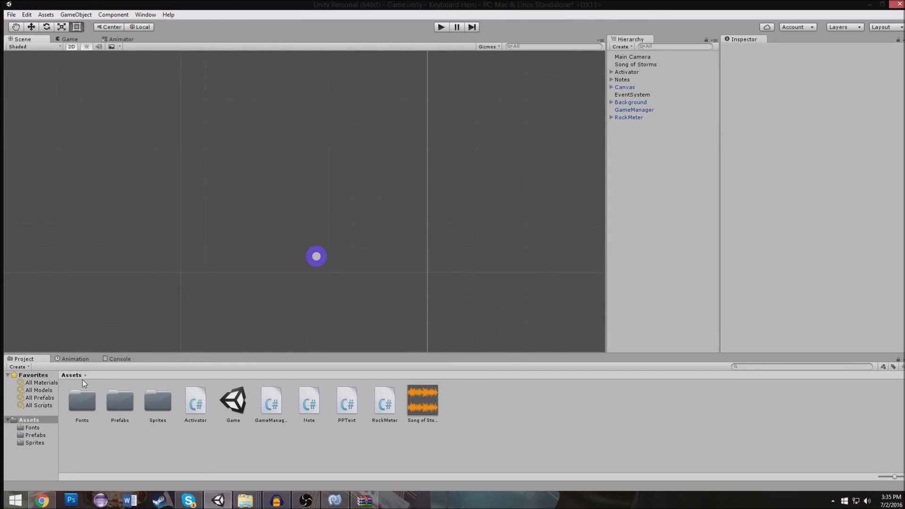
{"action": "middle_click_drag", "start_coordinate": [275, 258], "coordinate": [259, 273]}
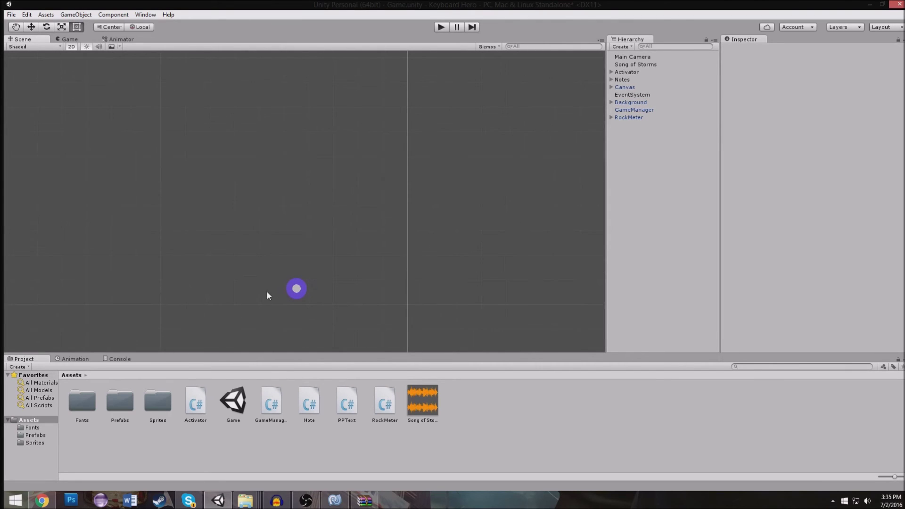
Step: Place a copy of the Note prefab in the scene and rename it WinNote
{"action": "double_click", "coordinate": [134, 394]}
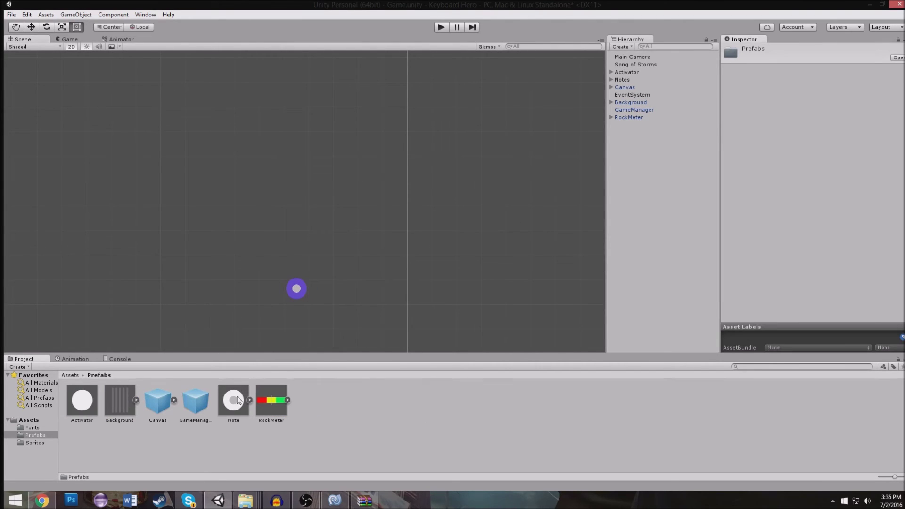
{"action": "left_click_drag", "start_coordinate": [234, 400], "coordinate": [273, 193]}
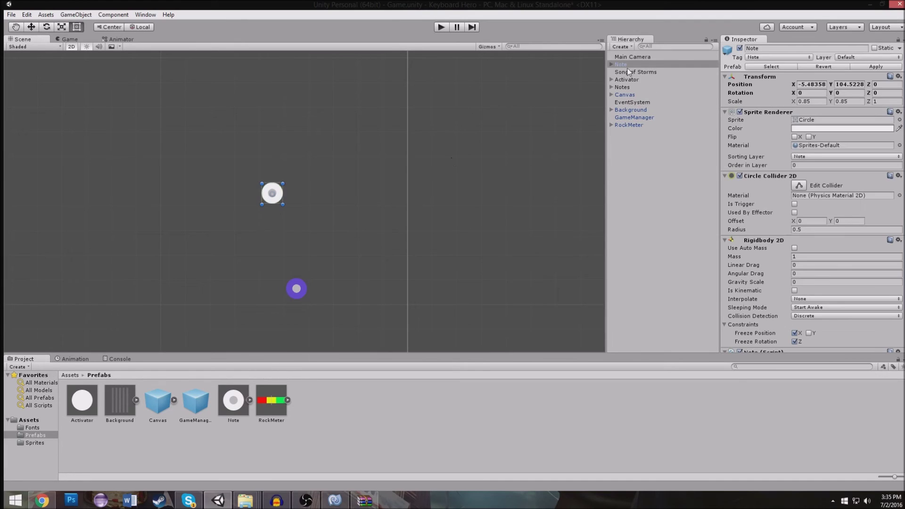
{"action": "left_click", "coordinate": [761, 48]}
{"action": "type", "text": "WinNote"}
{"action": "key", "text": "Return"}
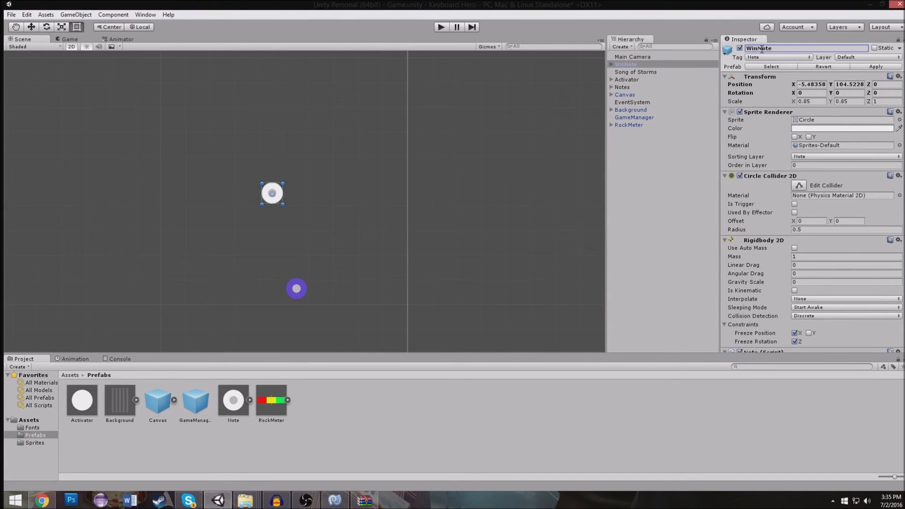
Step: Delete WinNote's Circle child and save WinNote as a new prefab in Prefabs
{"action": "left_click", "coordinate": [611, 64]}
{"action": "left_click", "coordinate": [617, 71]}
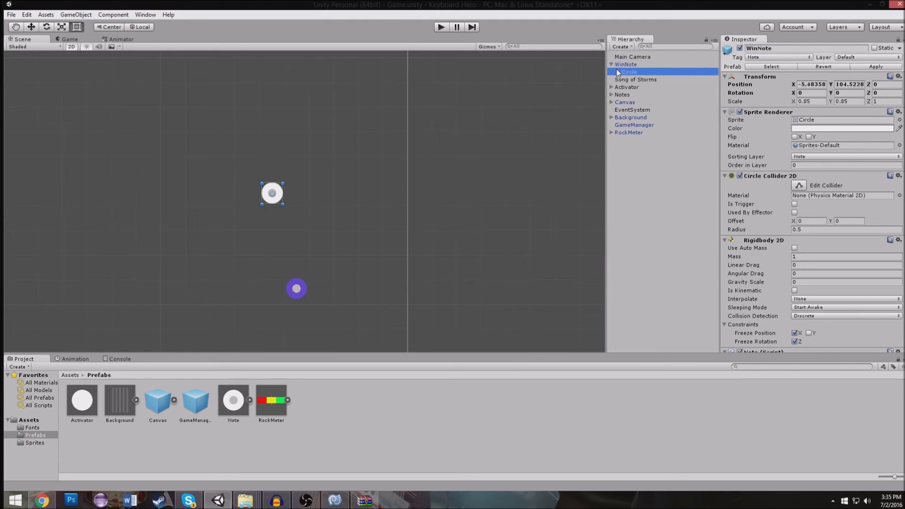
{"action": "key", "text": "Delete"}
{"action": "key", "text": "Return"}
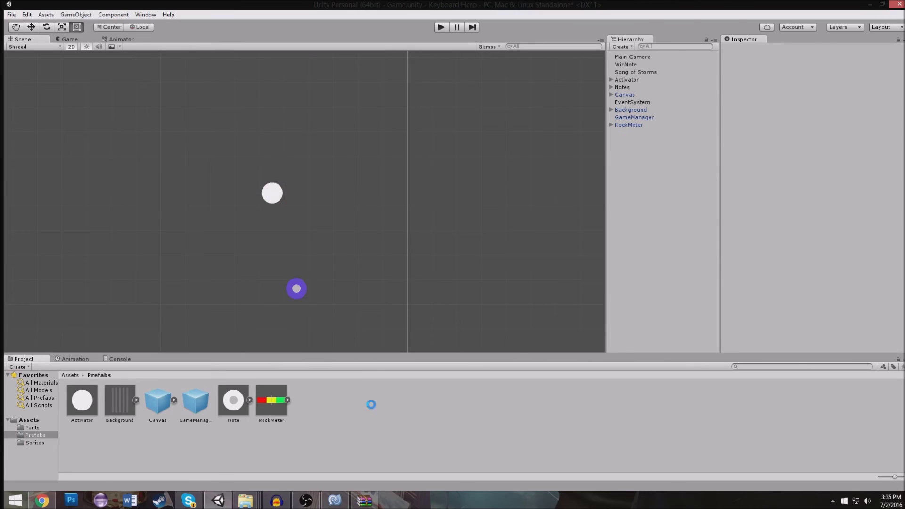
{"action": "left_click_drag", "start_coordinate": [634, 64], "coordinate": [370, 403]}
{"action": "scroll", "coordinate": [755, 137], "scroll_direction": "down", "scroll_amount": 2}
{"action": "scroll", "coordinate": [768, 171], "scroll_direction": "down", "scroll_amount": 2}
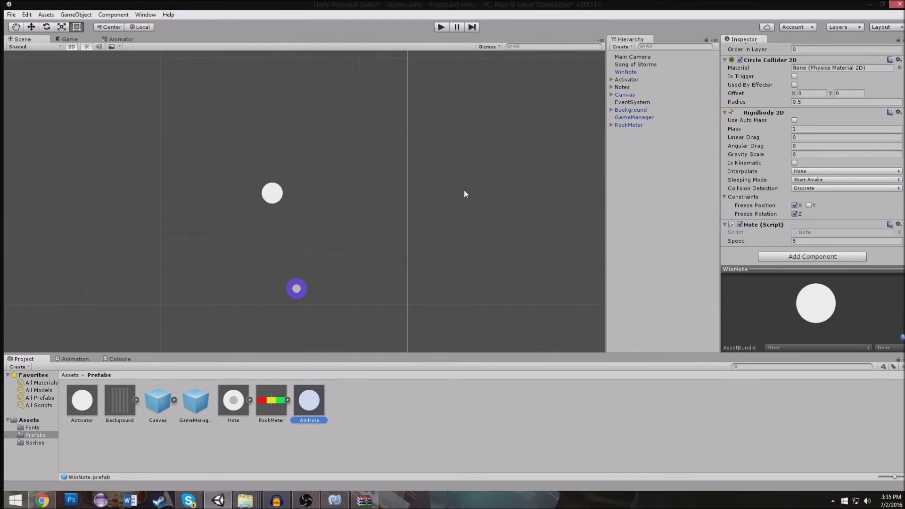
Step: Change the WinNote object's tag from Note to Untagged
{"action": "left_click", "coordinate": [273, 193]}
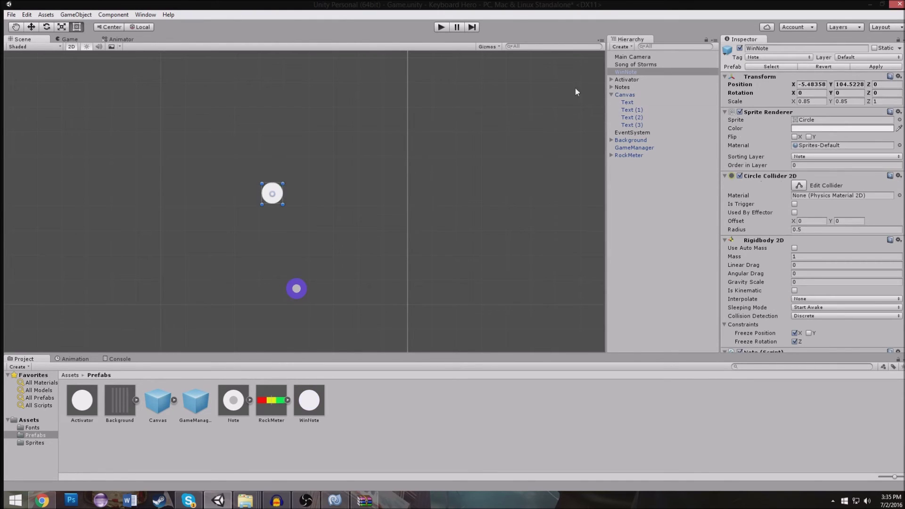
{"action": "left_click", "coordinate": [786, 57]}
{"action": "left_click", "coordinate": [786, 70]}
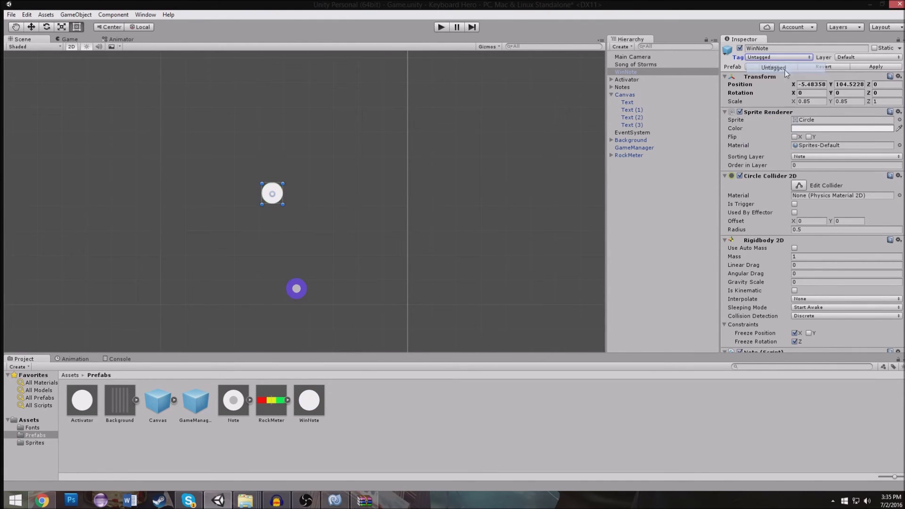
Step: Delete the empty Update method from Note.cs and return to Unity
{"action": "left_click", "coordinate": [334, 500]}
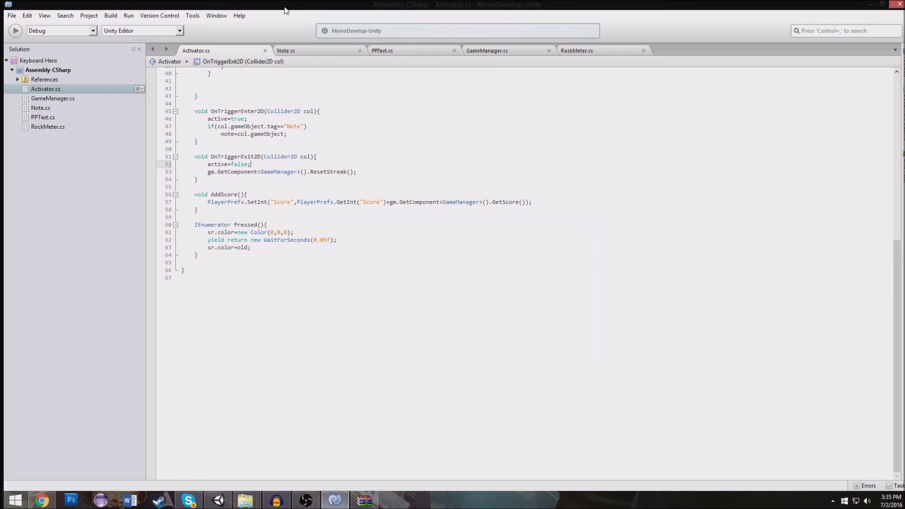
{"action": "left_click", "coordinate": [323, 49]}
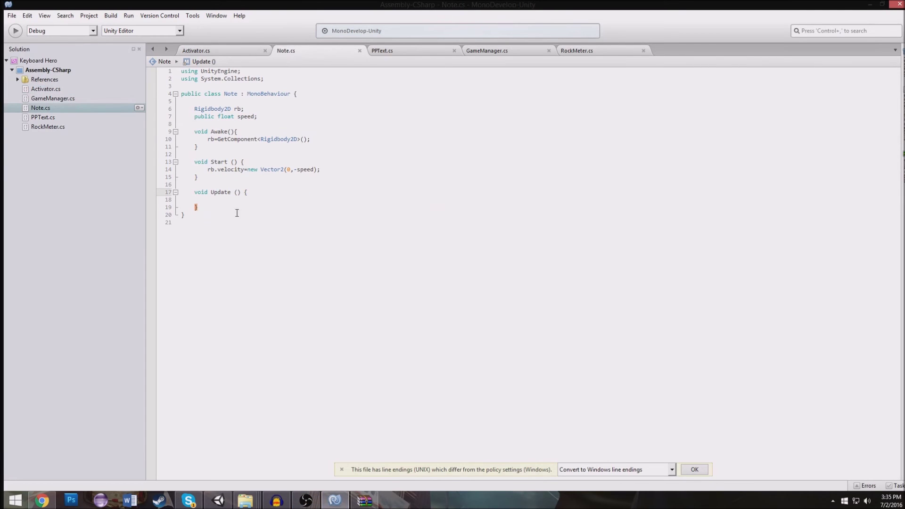
{"action": "left_click_drag", "start_coordinate": [237, 211], "coordinate": [160, 185]}
{"action": "key", "text": "BackSpace"}
{"action": "key", "text": "BackSpace"}
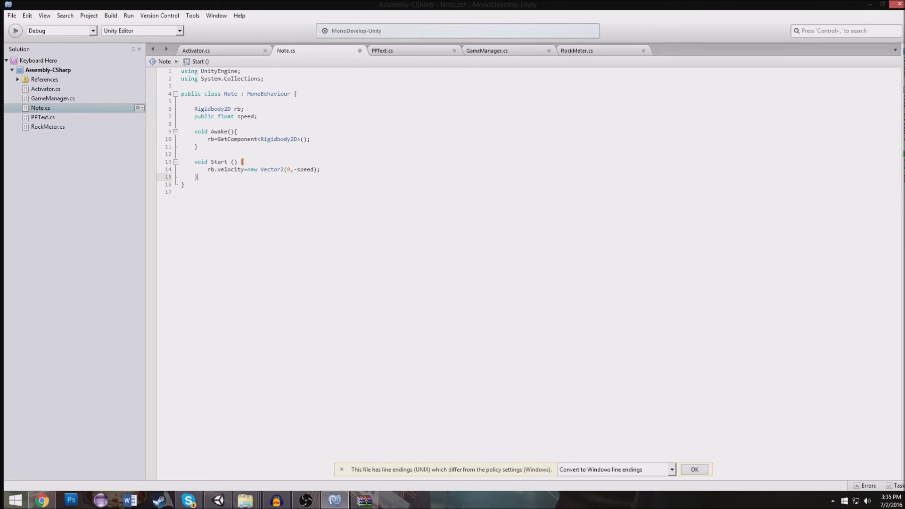
{"action": "key", "text": "ctrl+w"}
{"action": "left_click", "coordinate": [870, 4]}
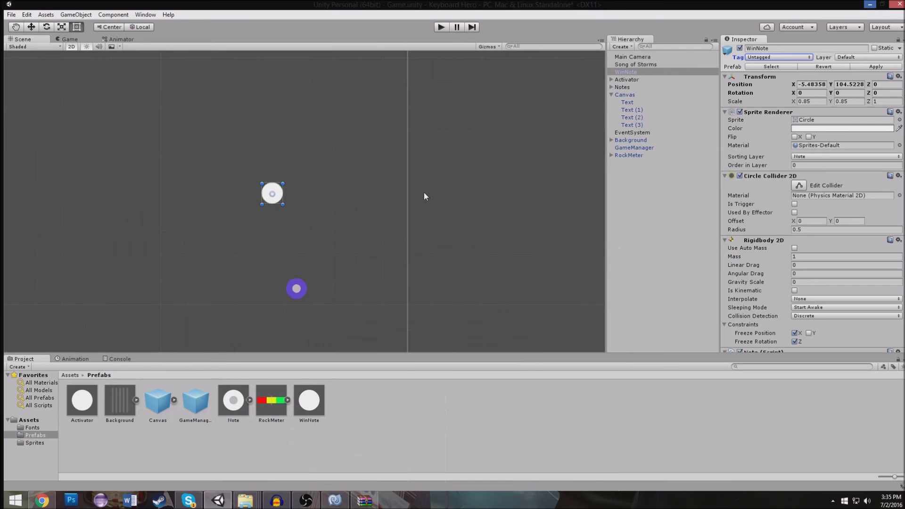
Step: Set the WinNote sprite colour's alpha to 0 so the note is invisible
{"action": "left_click", "coordinate": [798, 127]}
{"action": "left_click", "coordinate": [804, 128]}
{"action": "left_click_drag", "start_coordinate": [649, 170], "coordinate": [584, 143]}
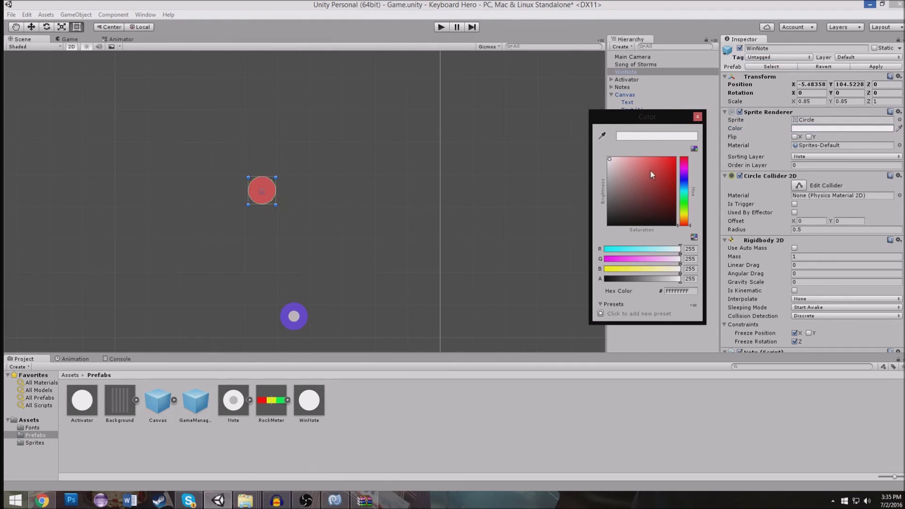
{"action": "left_click_drag", "start_coordinate": [663, 281], "coordinate": [603, 280]}
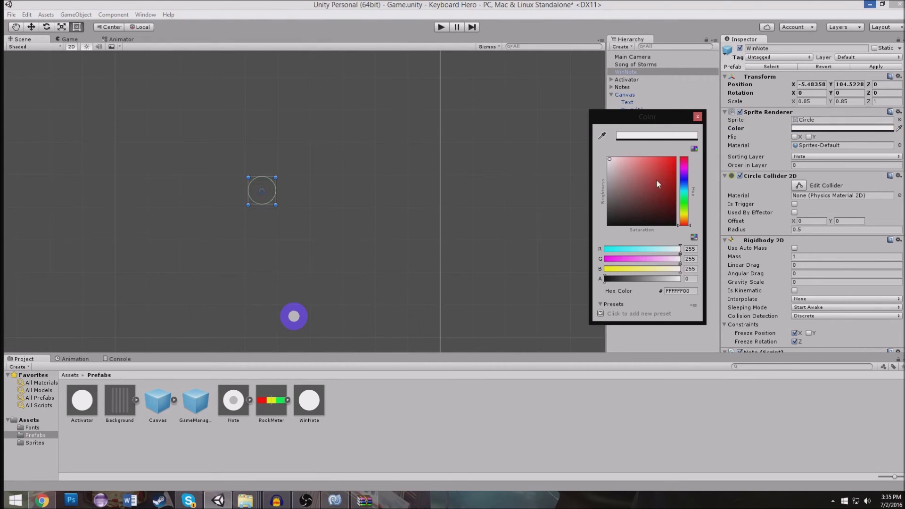
{"action": "left_click", "coordinate": [697, 117]}
Step: Add a new WinNote tag to the Tags list, then reselect the WinNote object
{"action": "left_click", "coordinate": [765, 59]}
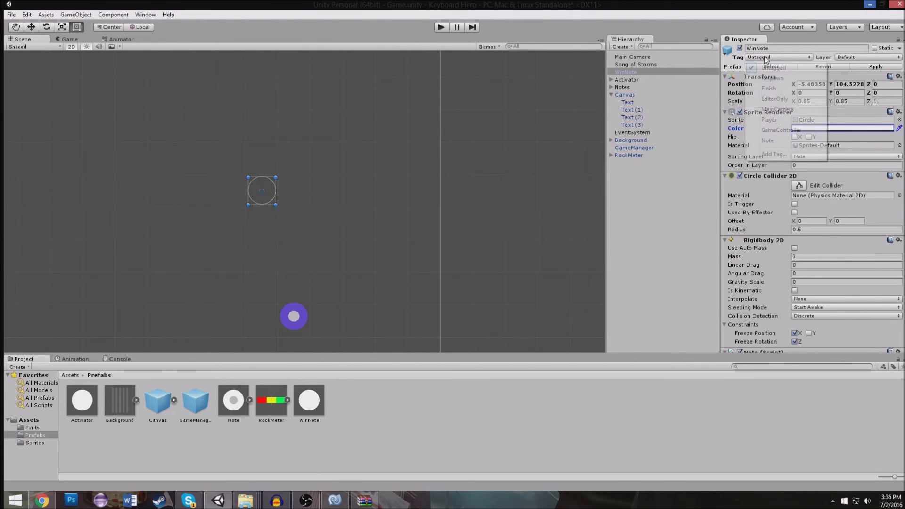
{"action": "left_click", "coordinate": [776, 155]}
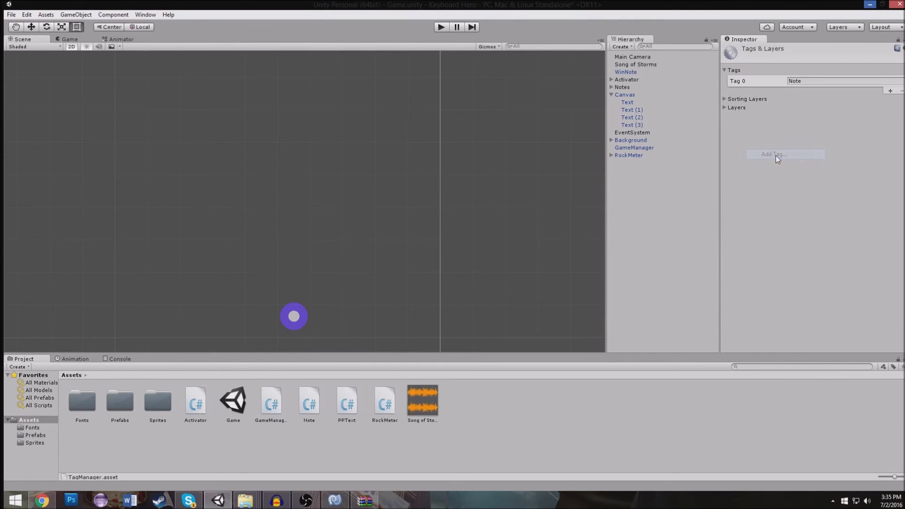
{"action": "left_click", "coordinate": [890, 90]}
{"action": "type", "text": "WinNote"}
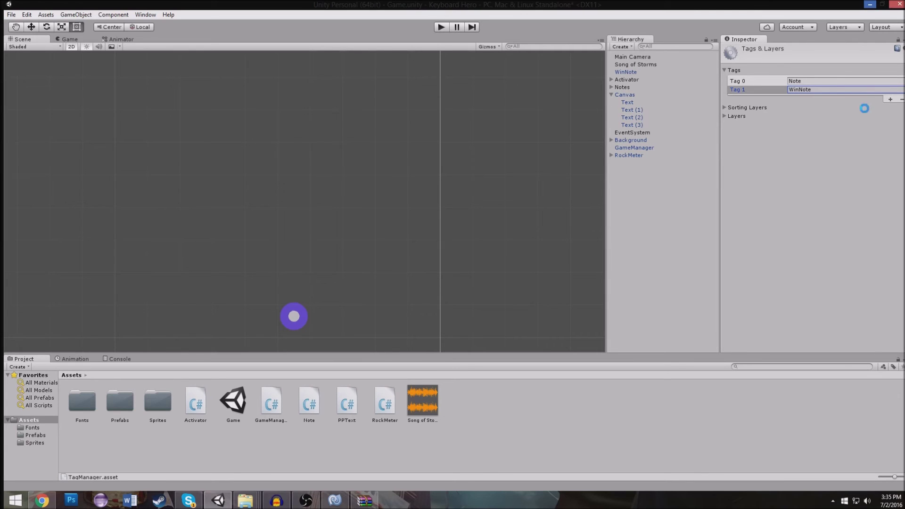
{"action": "left_click", "coordinate": [262, 190]}
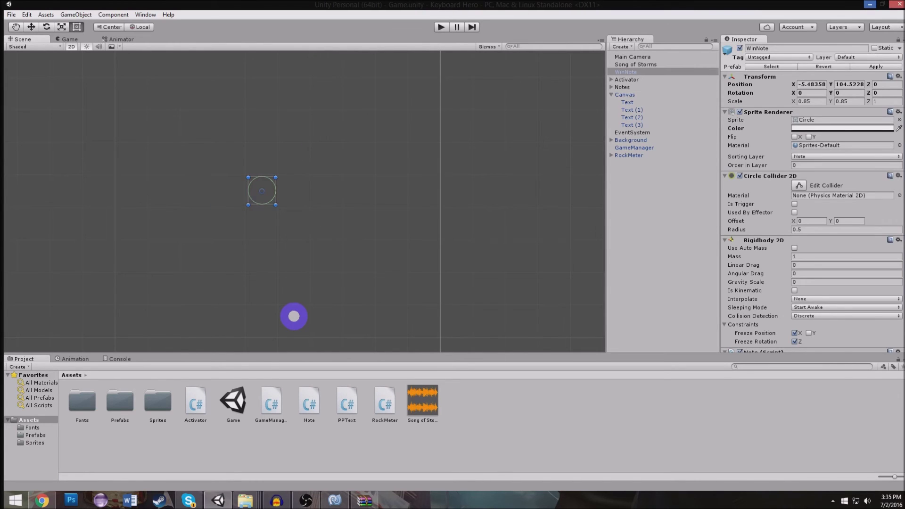
{"action": "left_click", "coordinate": [335, 500]}
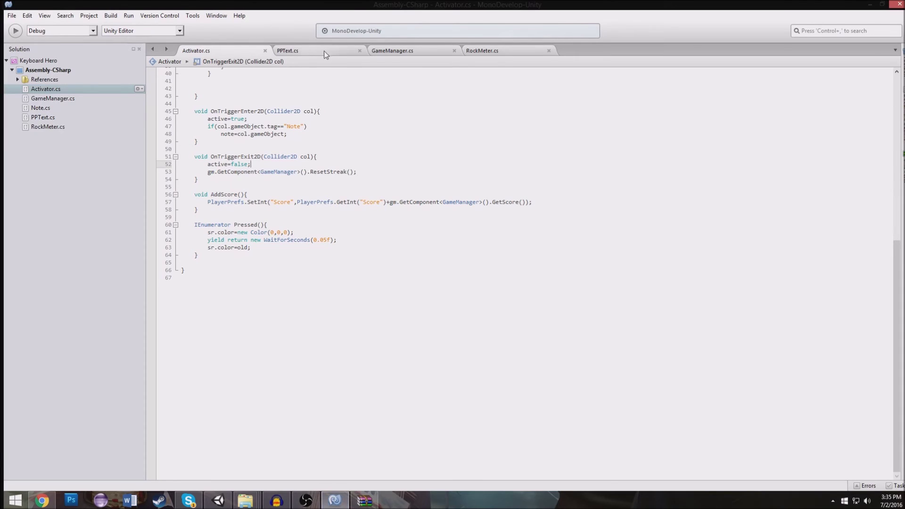
Step: Cut the active=true; statement from the start of OnTriggerEnter2D
{"action": "scroll", "coordinate": [260, 208], "scroll_direction": "up", "scroll_amount": 4}
{"action": "scroll", "coordinate": [272, 330], "scroll_direction": "up", "scroll_amount": 3}
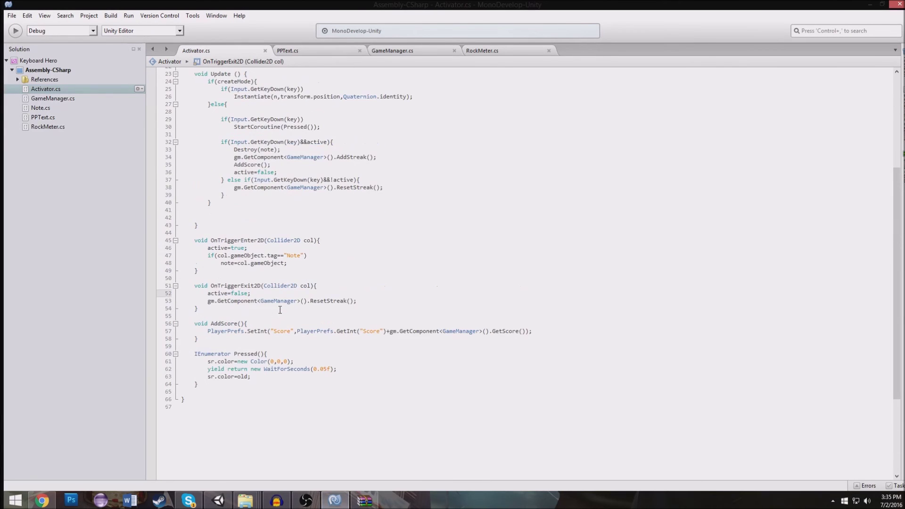
{"action": "scroll", "coordinate": [276, 280], "scroll_direction": "up", "scroll_amount": 3}
{"action": "scroll", "coordinate": [290, 331], "scroll_direction": "down", "scroll_amount": 2}
{"action": "left_click", "coordinate": [321, 310]}
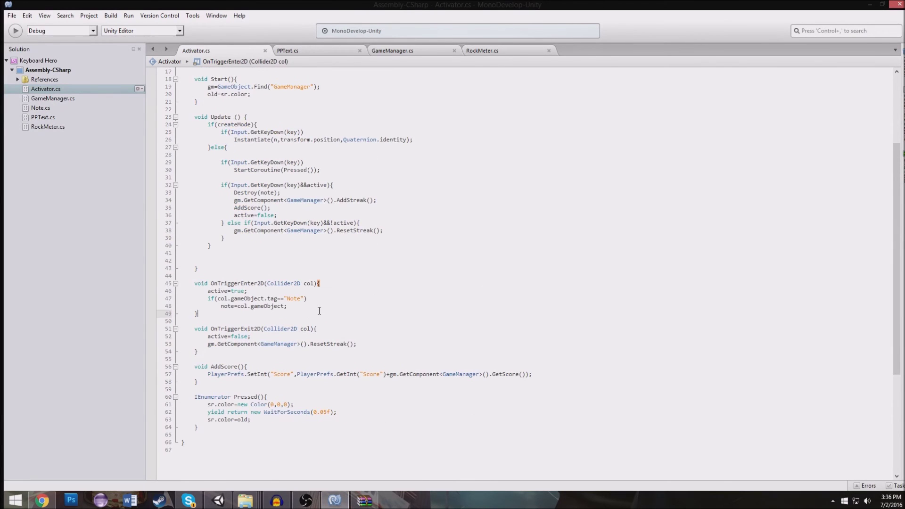
{"action": "left_click", "coordinate": [308, 306]}
{"action": "left_click", "coordinate": [322, 284]}
{"action": "left_click_drag", "start_coordinate": [247, 291], "coordinate": [210, 293]}
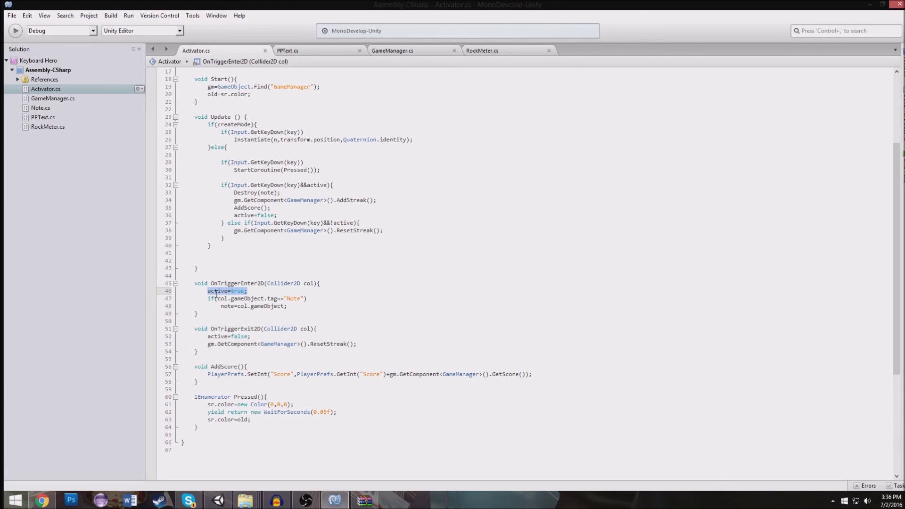
{"action": "key", "text": "ctrl+x"}
Step: Put active=true; inside braces under the Note tag condition
{"action": "left_click", "coordinate": [324, 298]}
{"action": "type", "text": "{"}
{"action": "key", "text": "Return"}
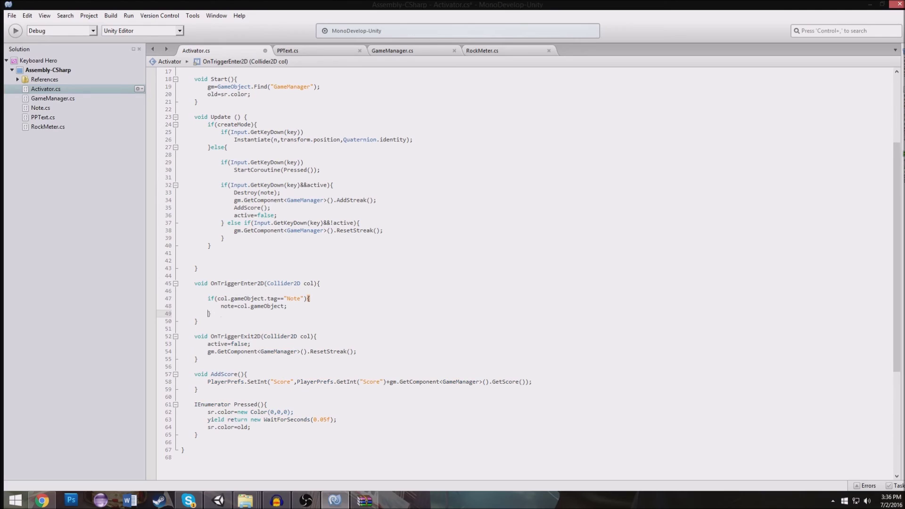
{"action": "key", "text": "Return"}
{"action": "left_click", "coordinate": [207, 306]}
{"action": "left_click", "coordinate": [277, 315]}
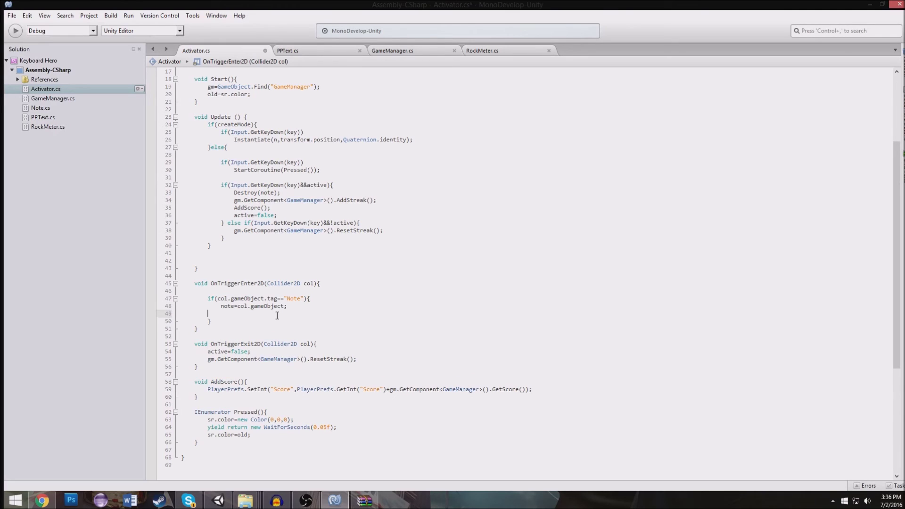
{"action": "type", "text": "active=true;"}
Step: Add an if(col.gameObject.tag=="WinNote") check at the top of OnTriggerEnter2D
{"action": "left_click", "coordinate": [251, 289]}
{"action": "key", "text": "Return"}
{"action": "key", "text": "Return"}
{"action": "key", "text": "Up"}
{"action": "type", "text": "if(col.gameObject.tag==\"WinNote\""}
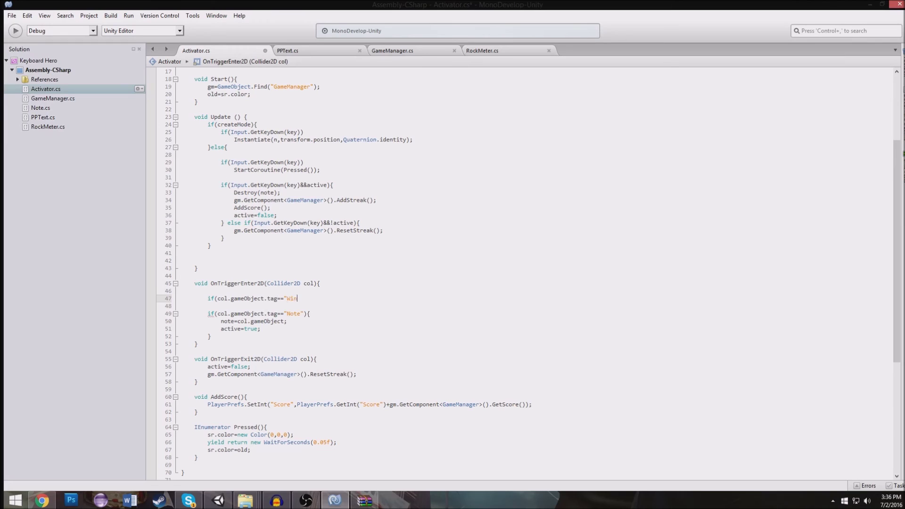
{"action": "type", "text": ")"}
Step: Assign the WinNote tag to the WinNote object in Unity
{"action": "left_click", "coordinate": [218, 499]}
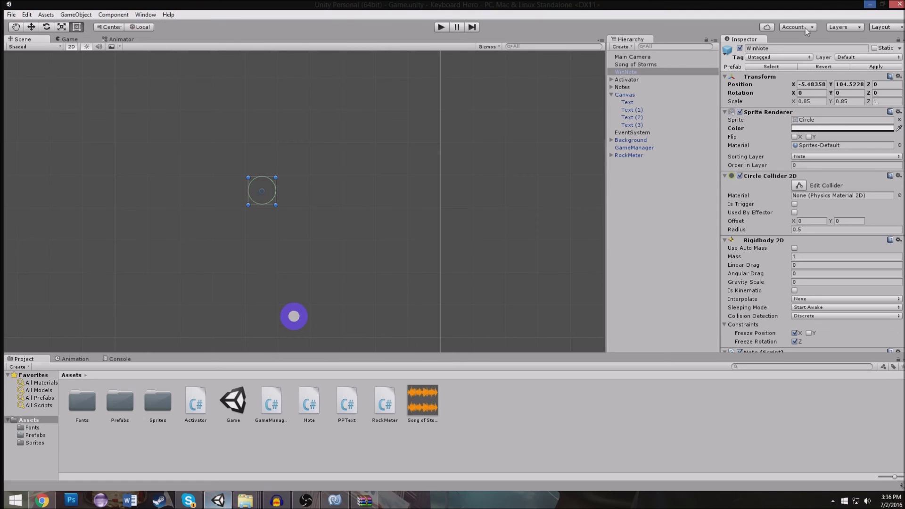
{"action": "left_click", "coordinate": [785, 57]}
{"action": "left_click", "coordinate": [777, 152]}
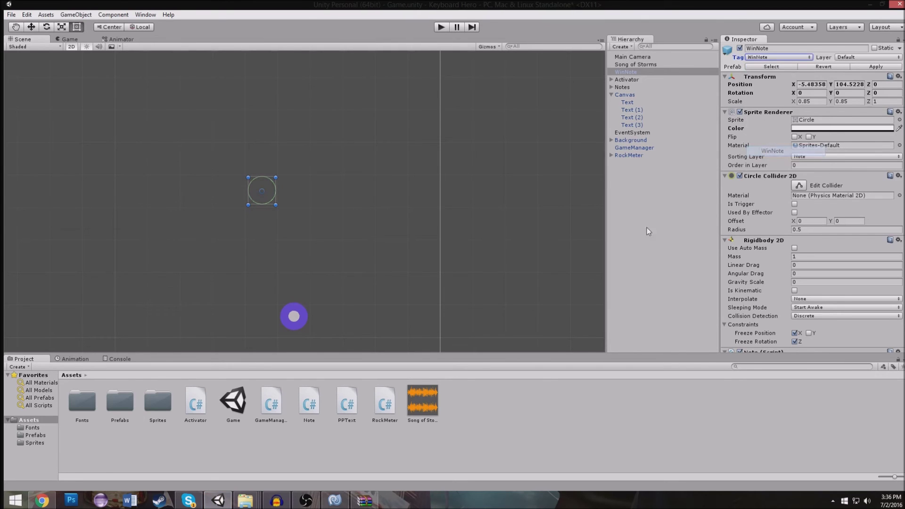
{"action": "left_click", "coordinate": [334, 500]}
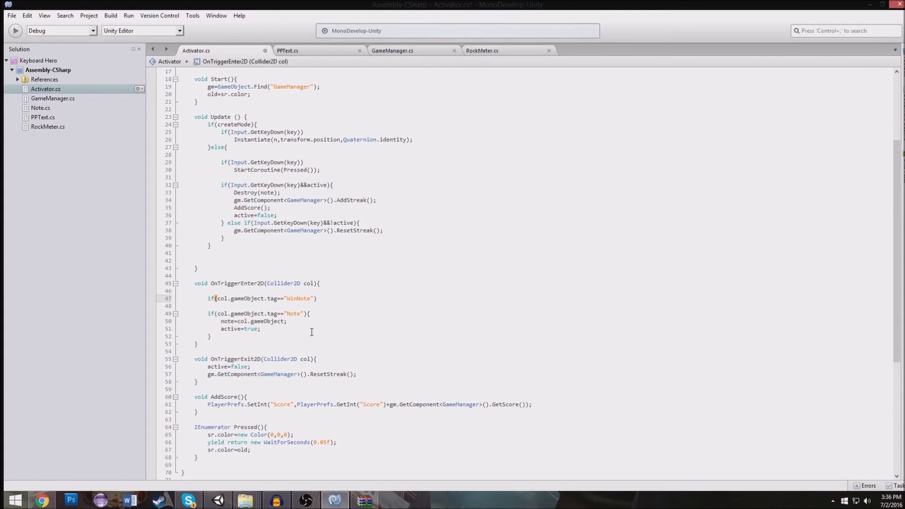
Step: In Activator, add a Win call under the WinNote check by pasting the ResetStreak call and renaming it
{"action": "key", "text": "Return"}
{"action": "key", "text": "ctrl+space"}
{"action": "key", "text": "Escape"}
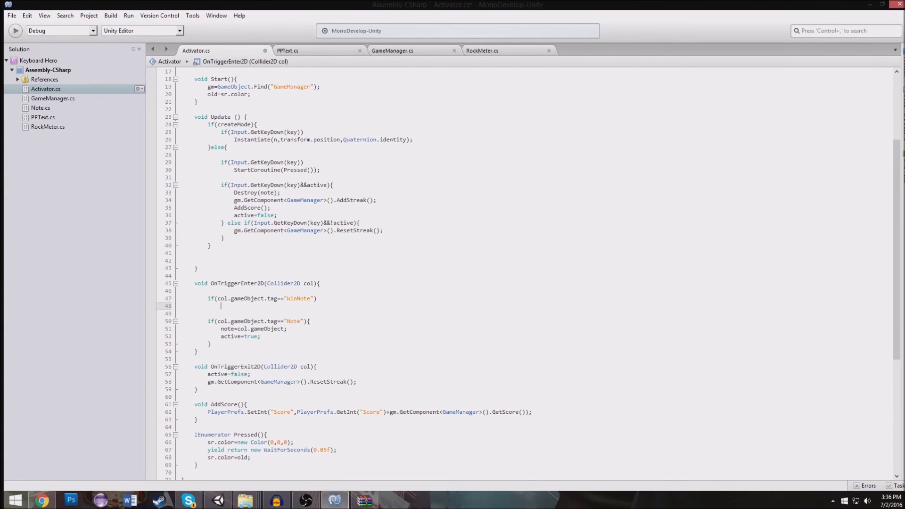
{"action": "scroll", "coordinate": [219, 201], "scroll_direction": "down", "scroll_amount": 9}
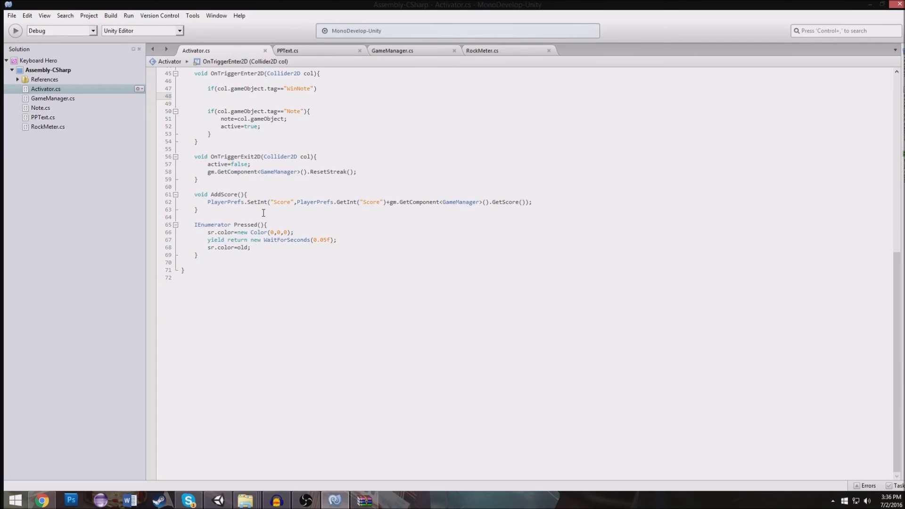
{"action": "scroll", "coordinate": [263, 213], "scroll_direction": "up", "scroll_amount": 2}
{"action": "left_click_drag", "start_coordinate": [373, 214], "coordinate": [205, 215]}
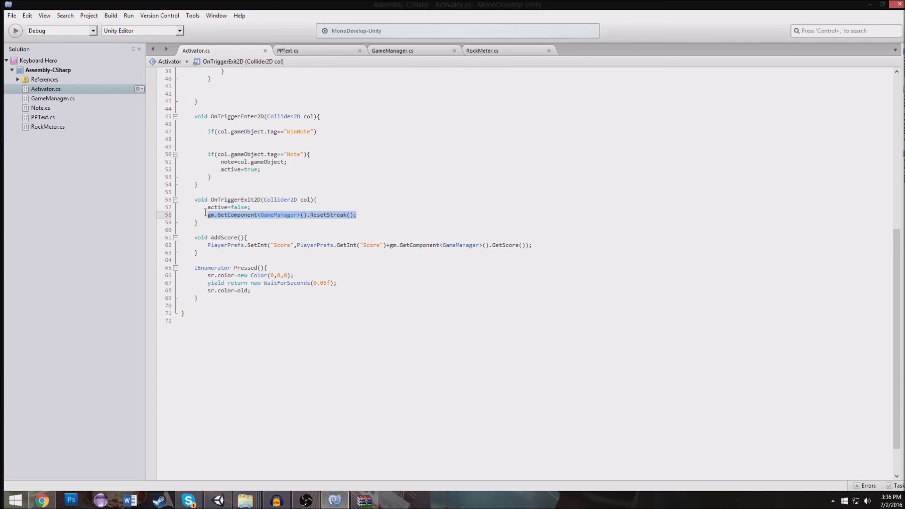
{"action": "key", "text": "ctrl+c"}
{"action": "scroll", "coordinate": [245, 191], "scroll_direction": "up", "scroll_amount": 4}
{"action": "left_click", "coordinate": [221, 225]}
{"action": "key", "text": "ctrl+v"}
{"action": "double_click", "coordinate": [337, 225]}
{"action": "type", "text": "Win"}
{"action": "left_click", "coordinate": [210, 165]}
Step: In GameManager.cs, paste a copy of the Lose method below it
{"action": "left_click", "coordinate": [423, 55]}
{"action": "left_click", "coordinate": [481, 51]}
{"action": "left_click", "coordinate": [323, 47]}
{"action": "left_click", "coordinate": [376, 50]}
{"action": "scroll", "coordinate": [268, 285], "scroll_direction": "down", "scroll_amount": 9}
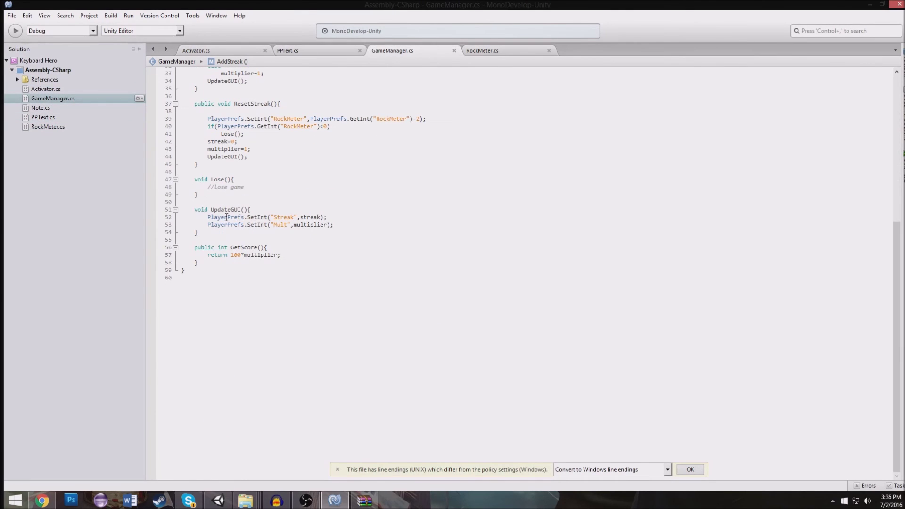
{"action": "scroll", "coordinate": [224, 257], "scroll_direction": "up", "scroll_amount": 2}
{"action": "left_click", "coordinate": [223, 239]}
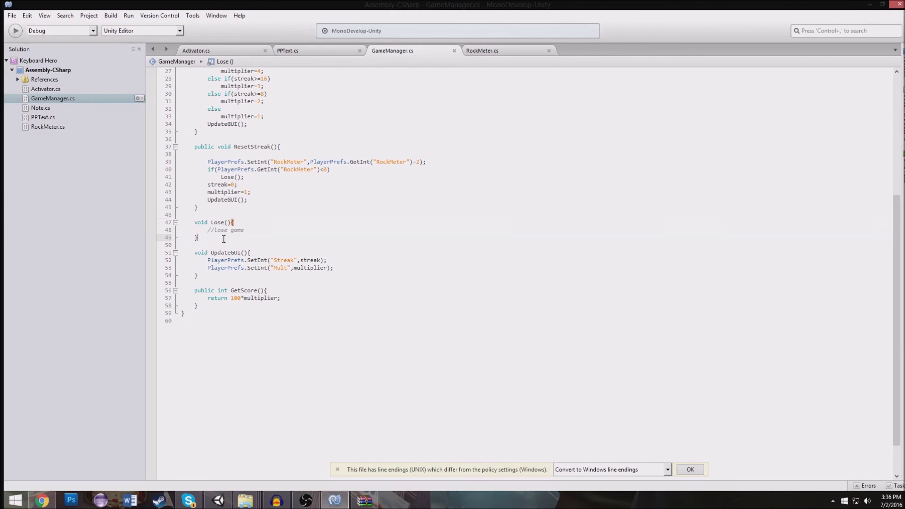
{"action": "key", "text": "ctrl+v"}
Step: Make the copied method public, rename it Win, and change its comment to 'win'
{"action": "left_click", "coordinate": [195, 257]}
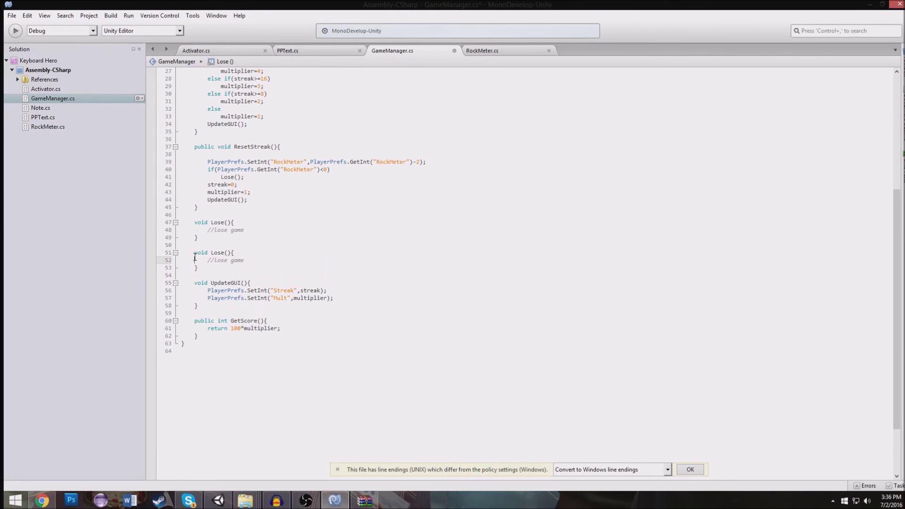
{"action": "left_click", "coordinate": [194, 252]}
{"action": "type", "text": "public"}
{"action": "double_click", "coordinate": [245, 254]}
{"action": "type", "text": "Win"}
{"action": "left_click", "coordinate": [241, 260]}
{"action": "key", "text": "BackSpace"}
{"action": "key", "text": "BackSpace"}
{"action": "key", "text": "BackSpace"}
{"action": "key", "text": "BackSpace"}
{"action": "type", "text": "win"}
Step: Replace the //lose game comment in Lose() with print("u suck");
{"action": "left_click", "coordinate": [287, 244]}
{"action": "left_click", "coordinate": [224, 50]}
{"action": "left_click", "coordinate": [320, 217]}
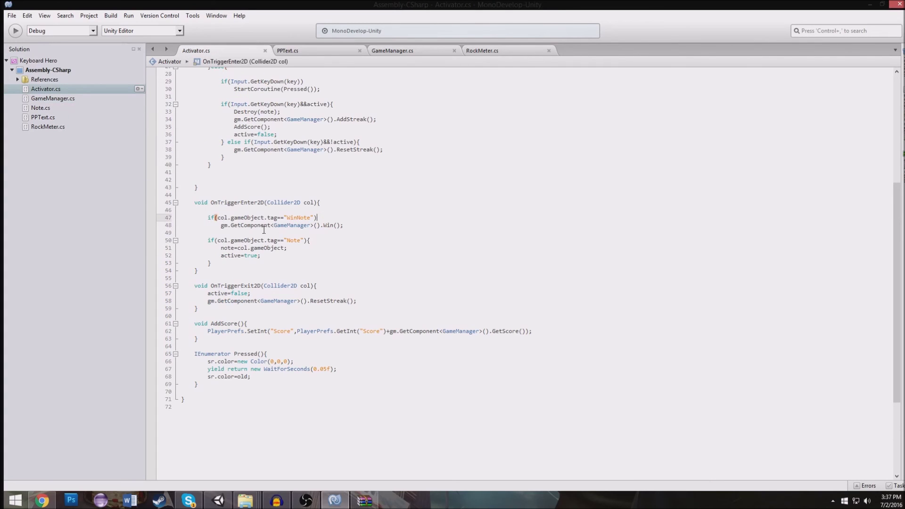
{"action": "left_click", "coordinate": [417, 51]}
{"action": "left_click", "coordinate": [282, 50]}
{"action": "left_click", "coordinate": [411, 53]}
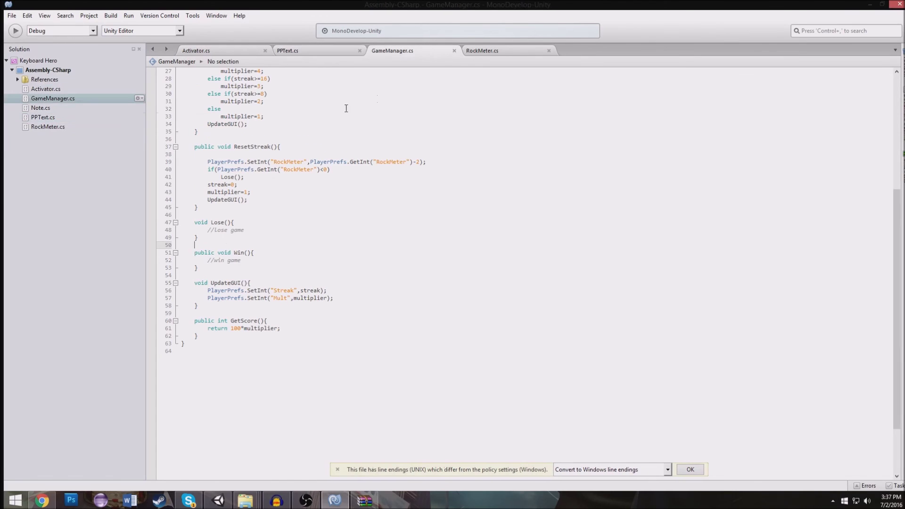
{"action": "left_click", "coordinate": [265, 229]}
{"action": "left_click_drag", "start_coordinate": [265, 230], "coordinate": [207, 230]}
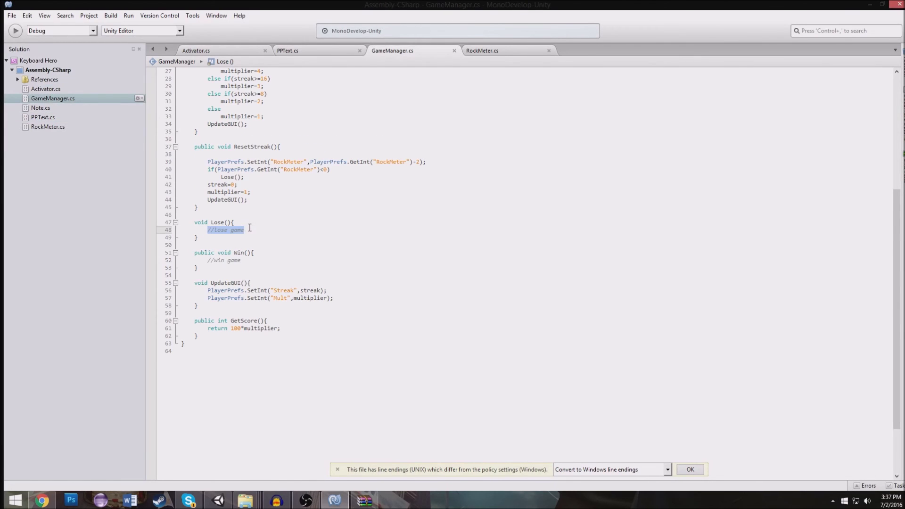
{"action": "type", "text": "print(\"u suck"}
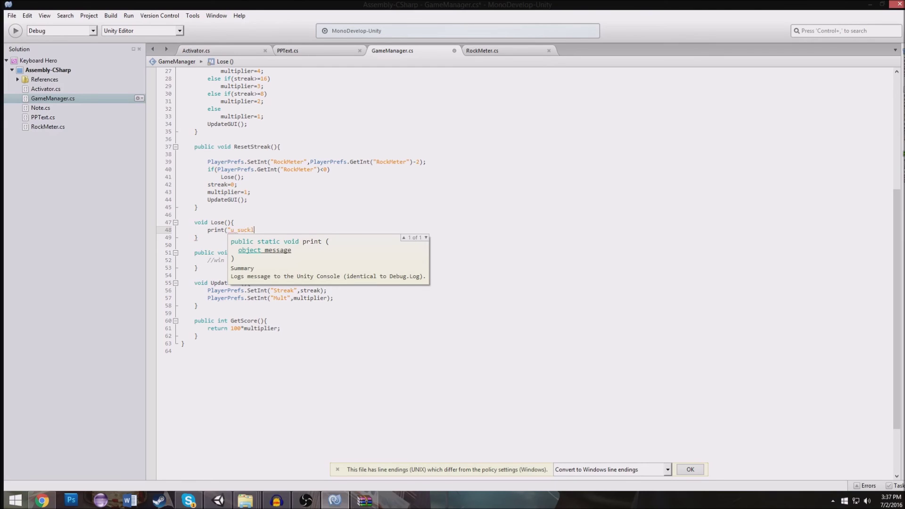
{"action": "type", "text": "\");"}
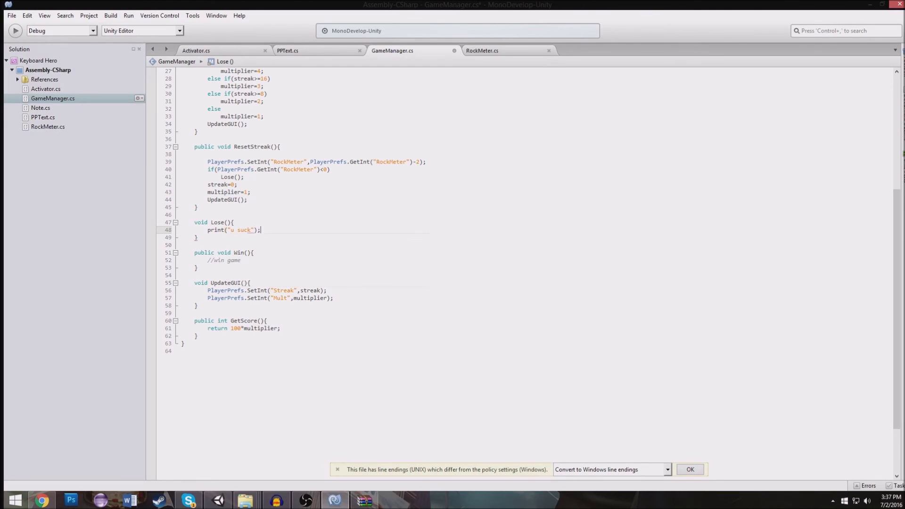
Step: Replace Win()'s placeholder comment with print("u rok"); and shorten the Lose message to "u suk"
{"action": "left_click_drag", "start_coordinate": [245, 260], "coordinate": [207, 260]}
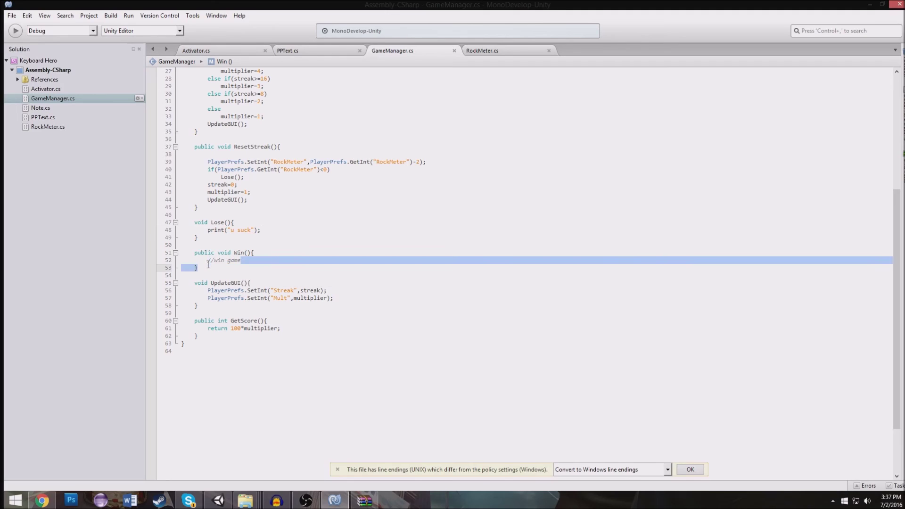
{"action": "type", "text": "print("}
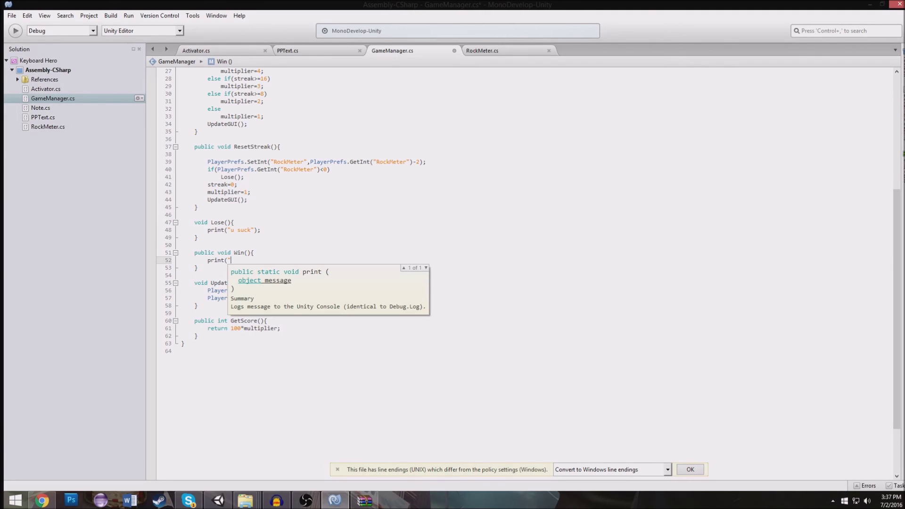
{"action": "type", "text": "\"u rok\");"}
{"action": "key", "text": "Up"}
{"action": "key", "text": "Up"}
{"action": "key", "text": "Up"}
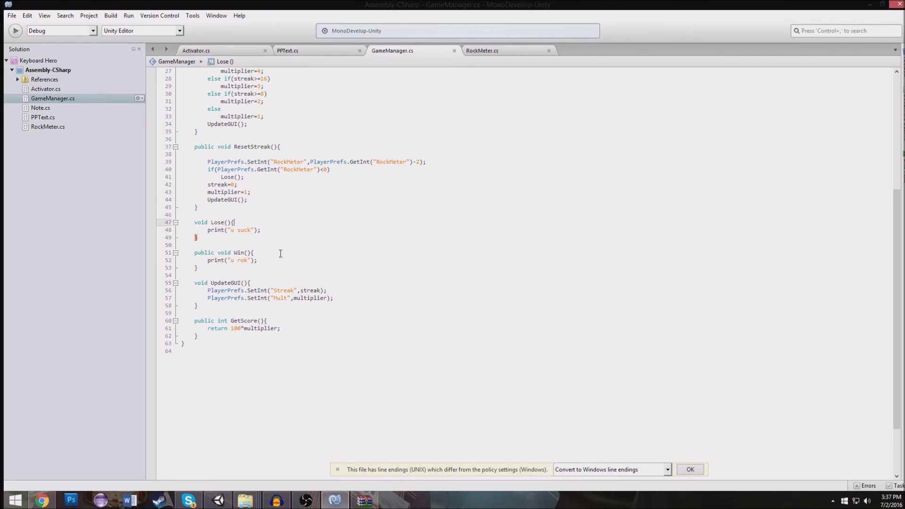
{"action": "left_click", "coordinate": [247, 230]}
{"action": "key", "text": "BackSpace"}
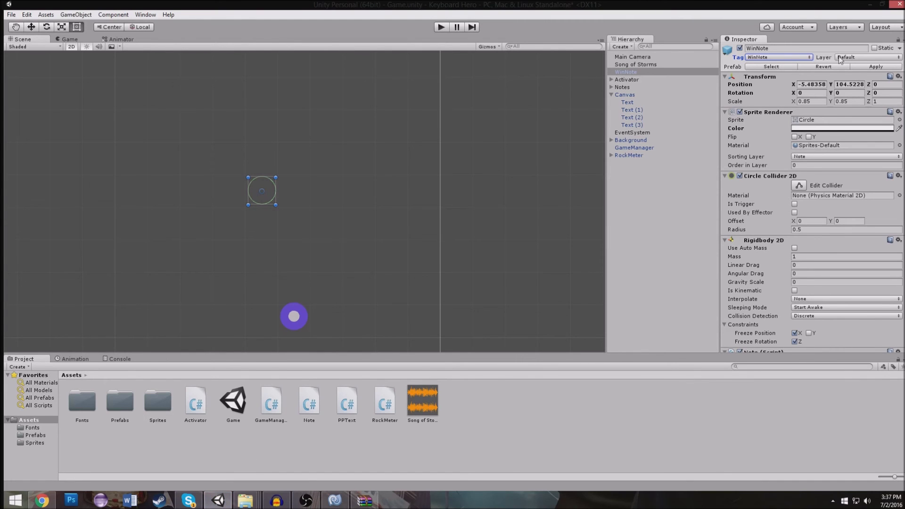
Step: Apply WinNote's changes to its prefab, run the game with the Console shown, then restart play mode
{"action": "left_click", "coordinate": [875, 66]}
{"action": "left_click", "coordinate": [441, 28]}
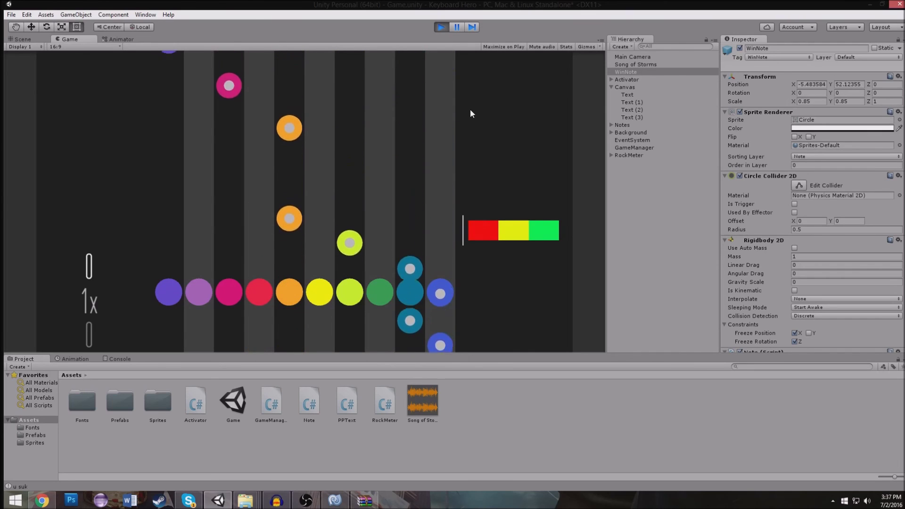
{"action": "left_click", "coordinate": [120, 359]}
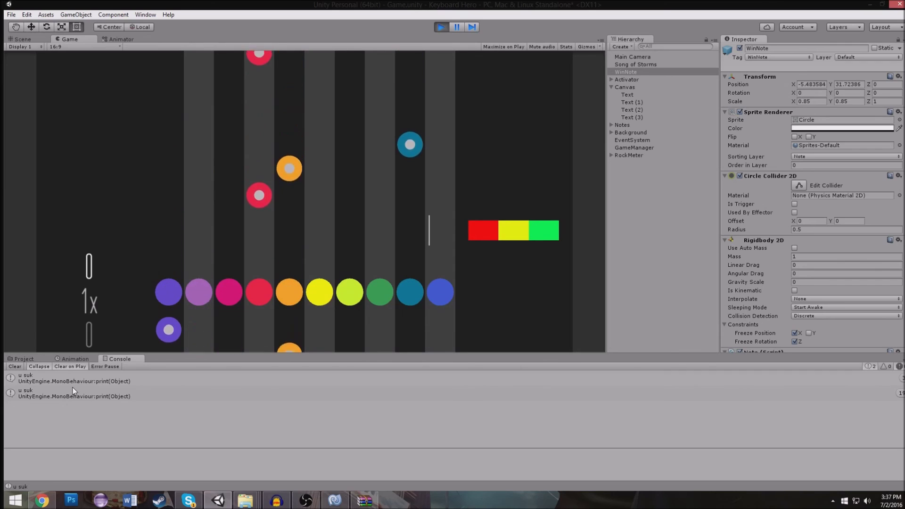
{"action": "left_click", "coordinate": [439, 26]}
{"action": "key", "text": "ctrl+p"}
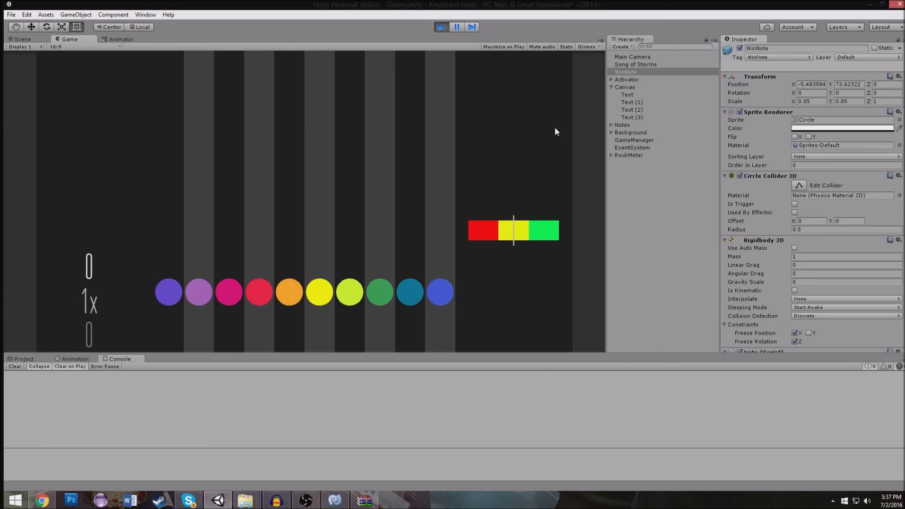
Step: Hit the falling notes with the A, S, D, F, G, J, L and ; keys, reaching a score of 5100
{"action": "key", "text": "f"}
{"action": "key", "text": "g"}
{"action": "key", "text": "l"}
{"action": "key", "text": "f"}
{"action": "key", "text": "g"}
{"action": "key", "text": "l"}
{"action": "key", "text": "l"}
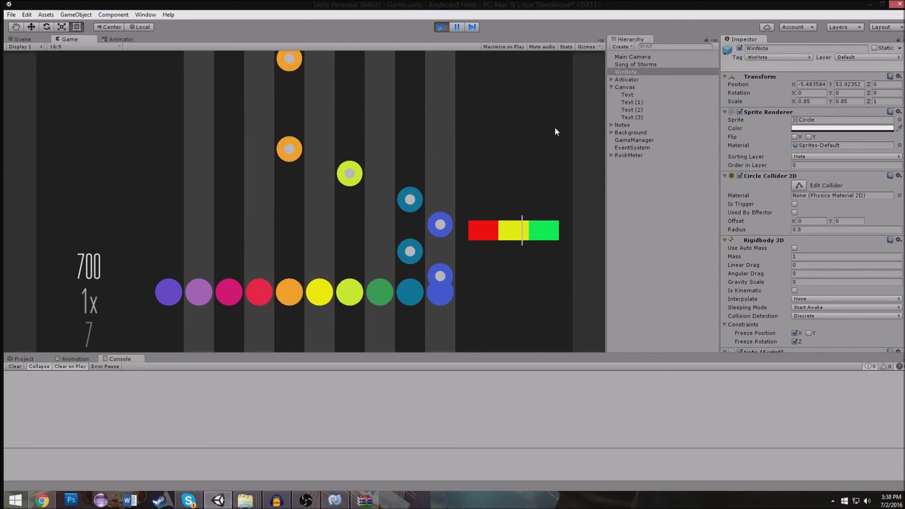
{"action": "key", "text": "semicolon"}
{"action": "key", "text": "l"}
{"action": "key", "text": "semicolon"}
{"action": "key", "text": "l"}
{"action": "key", "text": "j"}
{"action": "key", "text": "f"}
{"action": "key", "text": "g"}
{"action": "key", "text": "a"}
{"action": "key", "text": "g"}
{"action": "key", "text": "d"}
{"action": "key", "text": "s"}
{"action": "key", "text": "g"}
{"action": "key", "text": "a"}
{"action": "key", "text": "f"}
{"action": "key", "text": "g"}
{"action": "key", "text": "l"}
{"action": "key", "text": "f"}
{"action": "key", "text": "g"}
{"action": "key", "text": "l"}
{"action": "key", "text": "l"}
{"action": "key", "text": "semicolon"}
{"action": "key", "text": "l"}
{"action": "key", "text": "semicolon"}
{"action": "key", "text": "l"}
{"action": "key", "text": "g"}
{"action": "key", "text": "g"}
{"action": "key", "text": "s"}
{"action": "key", "text": "a"}
{"action": "key", "text": "g"}
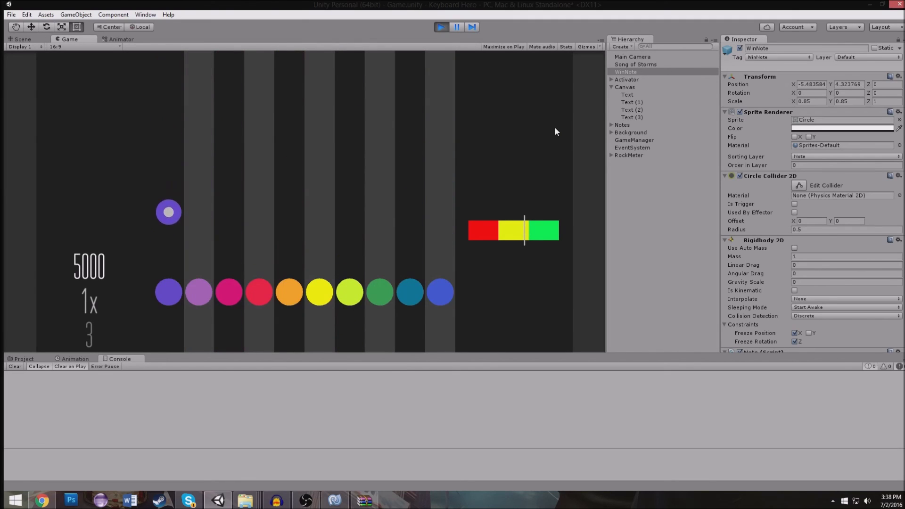
{"action": "key", "text": "a"}
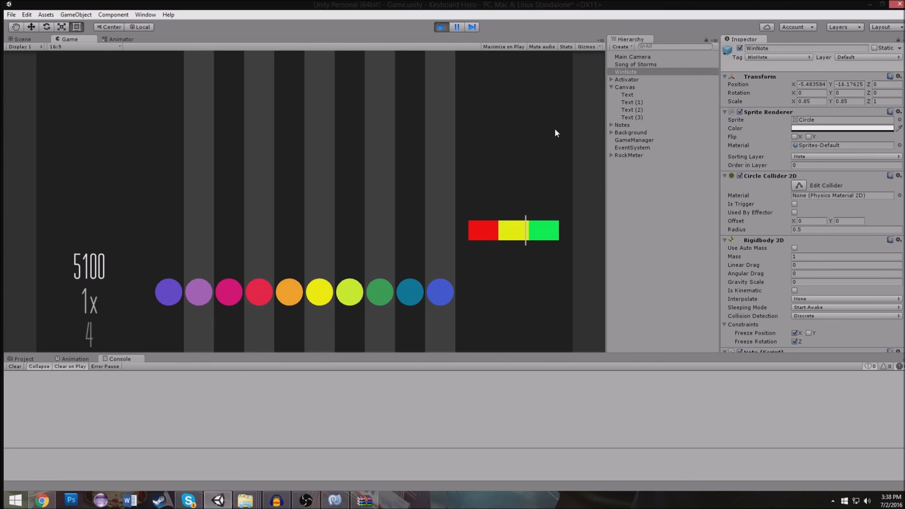
Step: Pause the game and move WinNote up to sit just above the row of targets
{"action": "left_click", "coordinate": [456, 27]}
{"action": "double_click", "coordinate": [633, 72]}
{"action": "scroll", "coordinate": [489, 113], "scroll_direction": "down", "scroll_amount": 5}
{"action": "scroll", "coordinate": [488, 113], "scroll_direction": "down", "scroll_amount": 3}
{"action": "scroll", "coordinate": [468, 104], "scroll_direction": "down", "scroll_amount": 3}
{"action": "scroll", "coordinate": [383, 172], "scroll_direction": "down", "scroll_amount": 3}
{"action": "scroll", "coordinate": [377, 165], "scroll_direction": "down", "scroll_amount": 3}
{"action": "scroll", "coordinate": [375, 173], "scroll_direction": "down", "scroll_amount": 2}
{"action": "scroll", "coordinate": [369, 230], "scroll_direction": "up", "scroll_amount": 3}
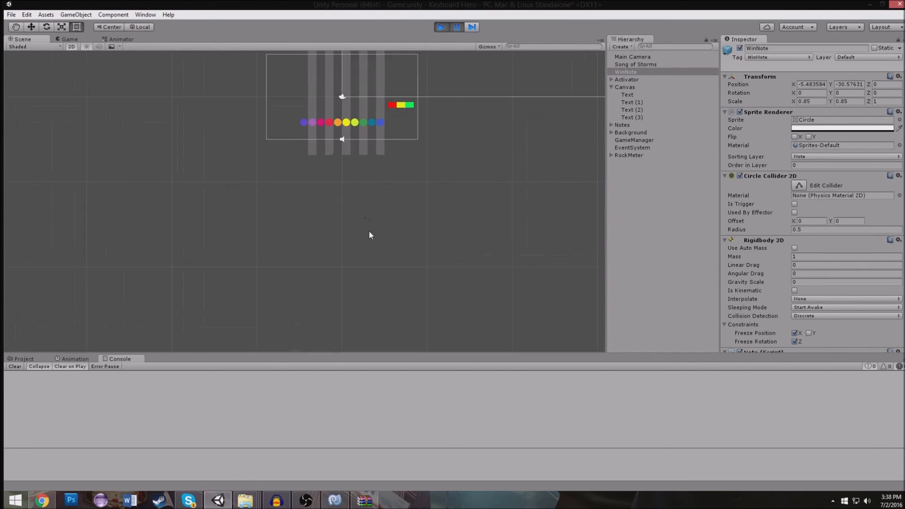
{"action": "key", "text": "w"}
{"action": "left_click_drag", "start_coordinate": [270, 236], "coordinate": [305, 33]}
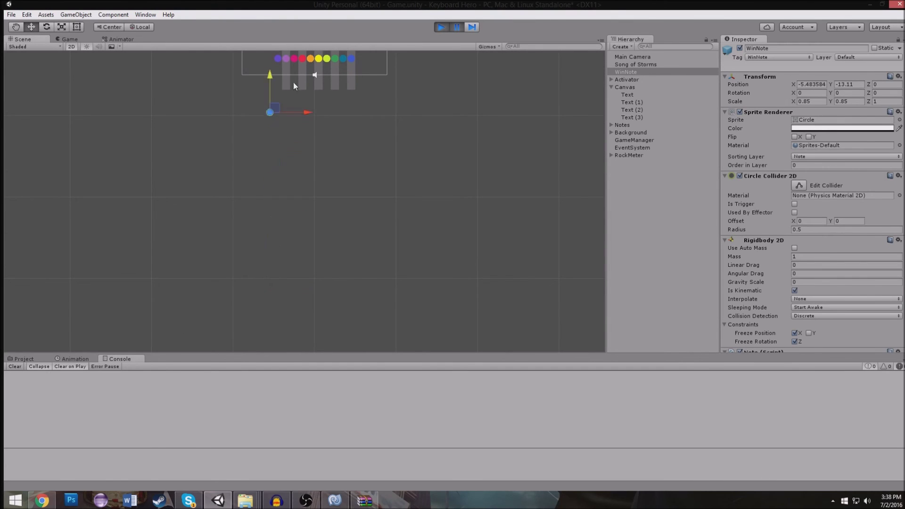
{"action": "scroll", "coordinate": [295, 202], "scroll_direction": "up", "scroll_amount": 3}
{"action": "scroll", "coordinate": [224, 158], "scroll_direction": "up", "scroll_amount": 2}
{"action": "scroll", "coordinate": [224, 158], "scroll_direction": "up", "scroll_amount": 2}
{"action": "left_click_drag", "start_coordinate": [188, 122], "coordinate": [189, 77]}
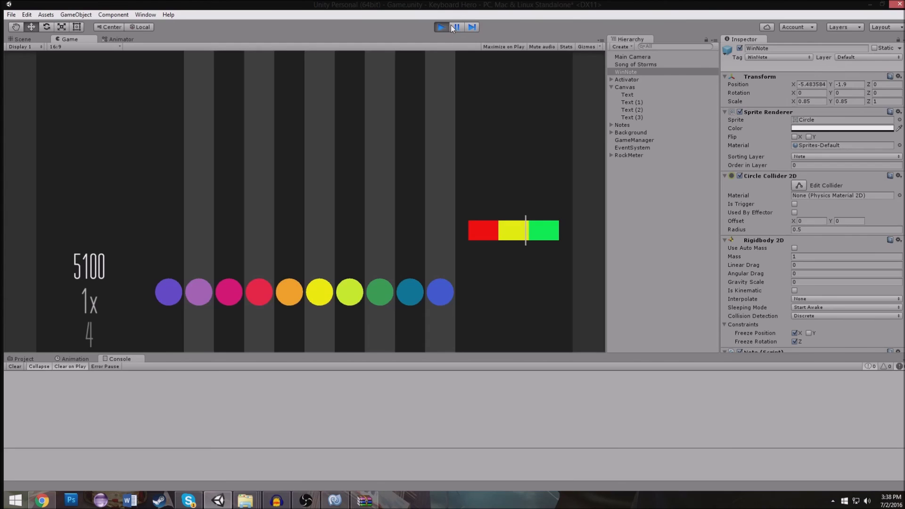
Step: Stop play mode and swap WinNote's Circle Collider 2D for a Box Collider 2D
{"action": "left_click", "coordinate": [440, 27]}
{"action": "key", "text": "f"}
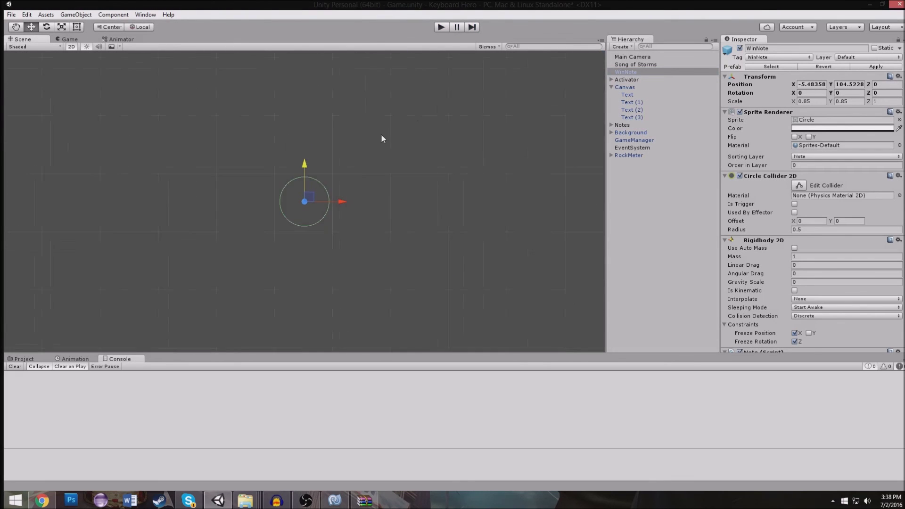
{"action": "scroll", "coordinate": [767, 190], "scroll_direction": "down", "scroll_amount": 3}
{"action": "right_click", "coordinate": [787, 134]}
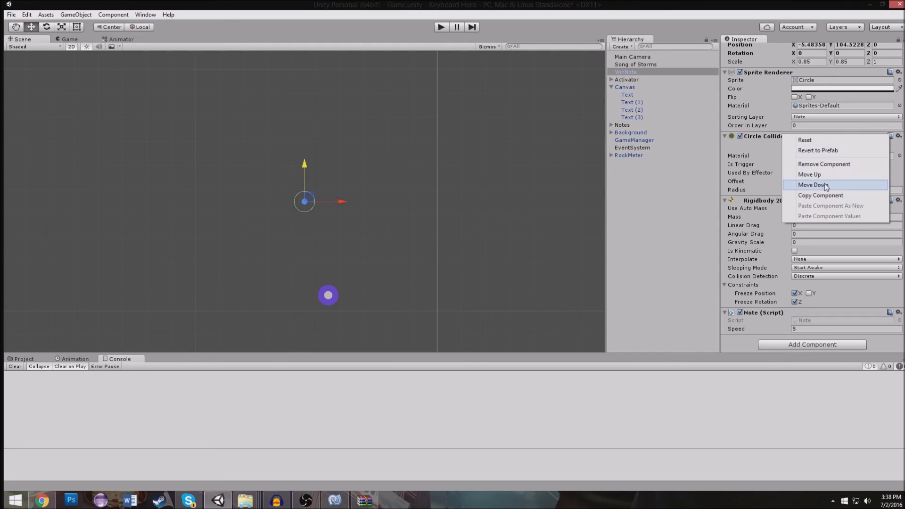
{"action": "left_click", "coordinate": [823, 164]}
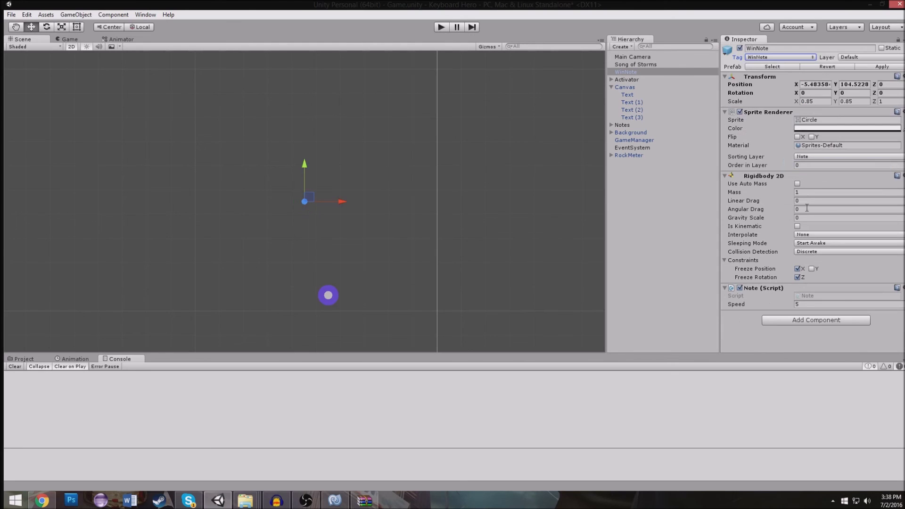
{"action": "left_click", "coordinate": [817, 320]}
{"action": "left_click", "coordinate": [804, 384]}
{"action": "left_click", "coordinate": [796, 366]}
Step: Widen the Box Collider 2D to Size X 41.28 and start the game again
{"action": "left_click", "coordinate": [77, 28]}
{"action": "scroll", "coordinate": [311, 204], "scroll_direction": "down", "scroll_amount": 2}
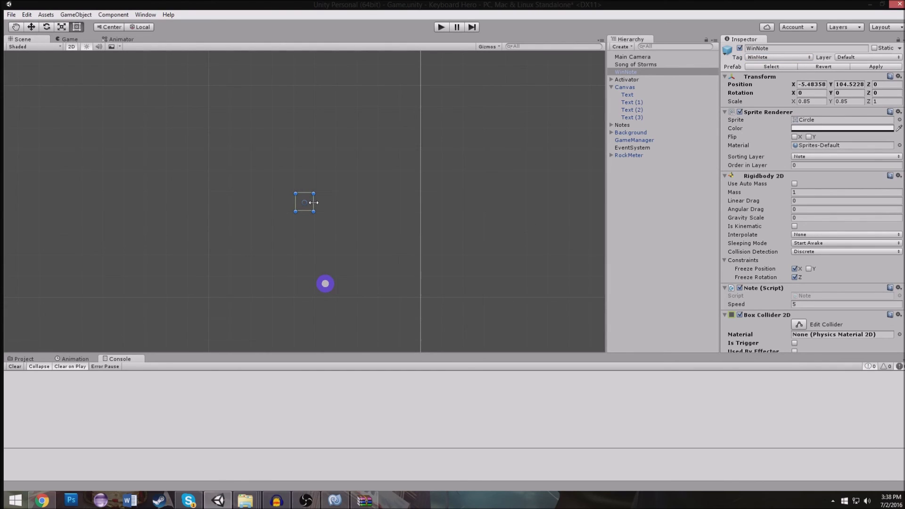
{"action": "scroll", "coordinate": [773, 267], "scroll_direction": "down", "scroll_amount": 3}
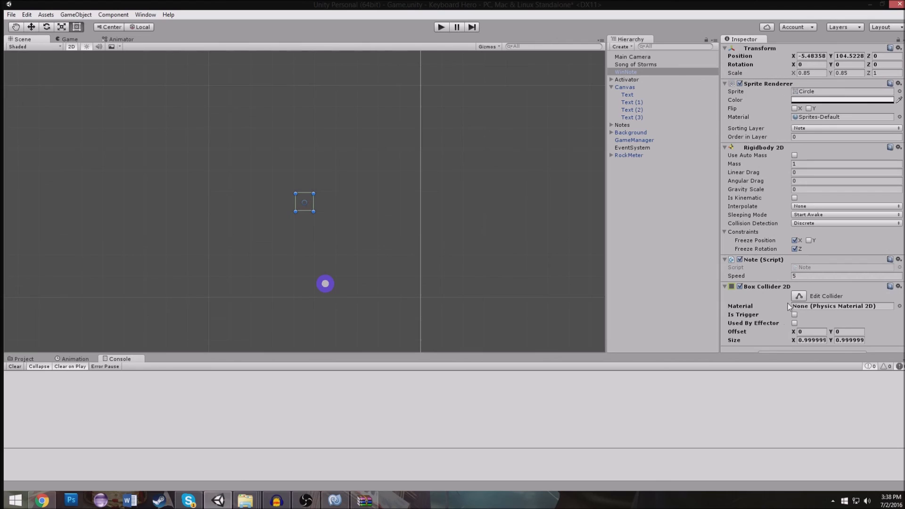
{"action": "scroll", "coordinate": [789, 306], "scroll_direction": "down", "scroll_amount": 1}
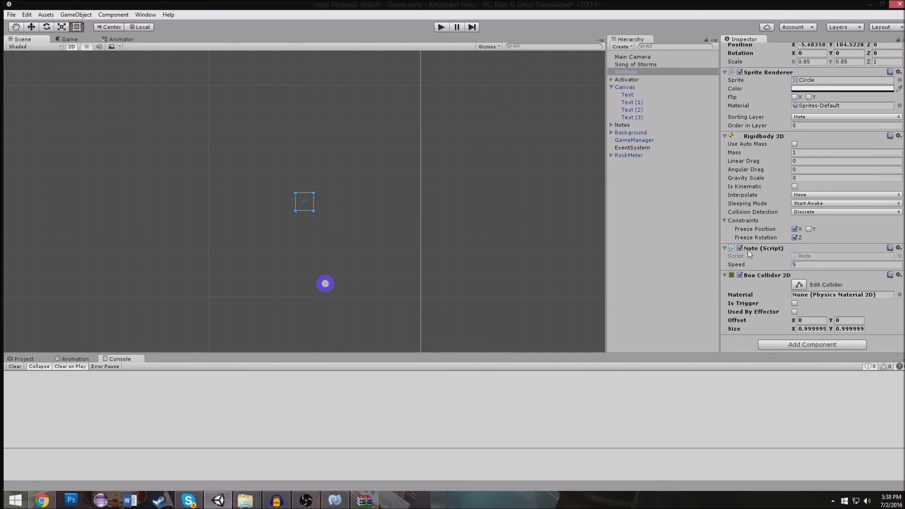
{"action": "left_click_drag", "start_coordinate": [793, 329], "coordinate": [900, 329]}
{"action": "scroll", "coordinate": [518, 280], "scroll_direction": "down", "scroll_amount": 3}
{"action": "scroll", "coordinate": [373, 175], "scroll_direction": "down", "scroll_amount": 2}
{"action": "left_click", "coordinate": [439, 28]}
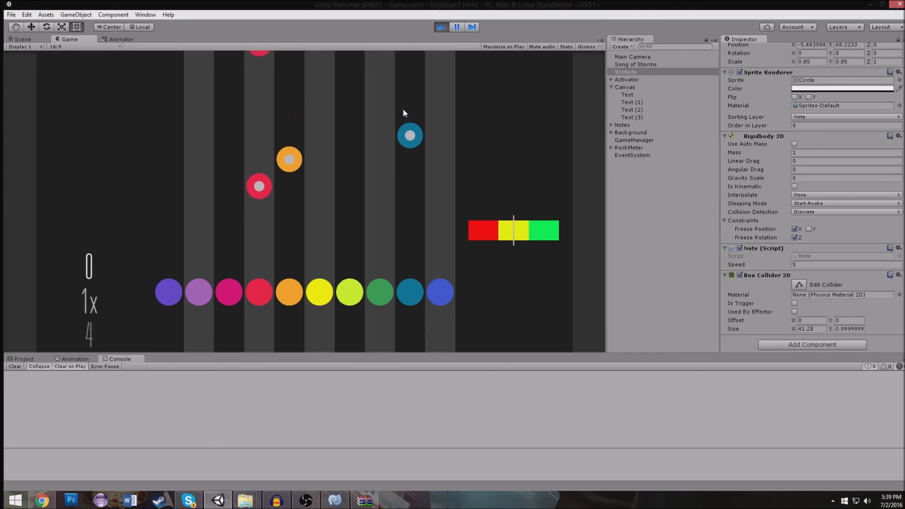
Step: Hit the falling notes with A, S, D, F, G, L and ; through the last purple note, scoring 5600
{"action": "key", "text": "f"}
{"action": "key", "text": "g"}
{"action": "key", "text": "l"}
{"action": "key", "text": "f"}
{"action": "key", "text": "g"}
{"action": "key", "text": "l"}
{"action": "key", "text": "l"}
{"action": "key", "text": "semicolon"}
{"action": "key", "text": "l"}
{"action": "key", "text": "semicolon"}
{"action": "key", "text": "l"}
{"action": "key", "text": "g"}
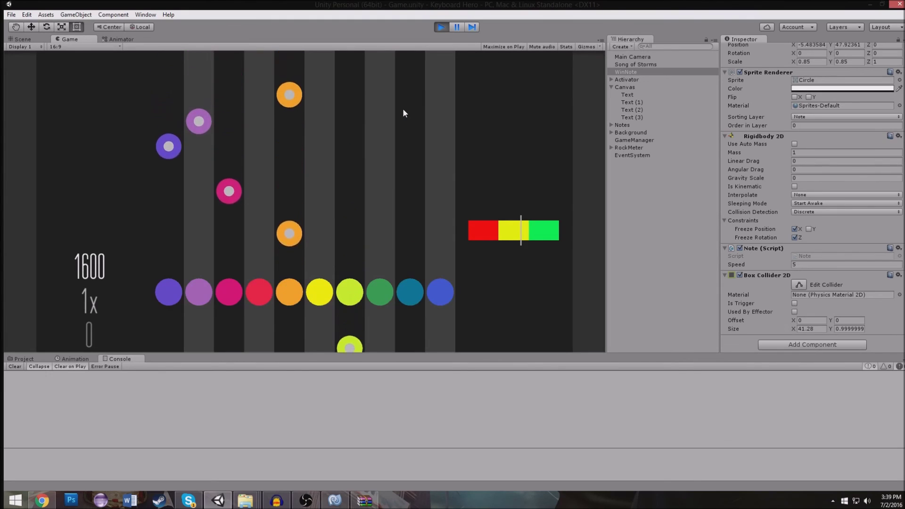
{"action": "key", "text": "g"}
{"action": "key", "text": "d"}
{"action": "key", "text": "a"}
{"action": "key", "text": "s"}
{"action": "key", "text": "g"}
{"action": "key", "text": "g"}
{"action": "key", "text": "d"}
{"action": "key", "text": "s"}
{"action": "key", "text": "g"}
{"action": "key", "text": "a"}
{"action": "key", "text": "f"}
{"action": "key", "text": "g"}
{"action": "key", "text": "l"}
{"action": "key", "text": "f"}
{"action": "key", "text": "g"}
{"action": "key", "text": "l"}
{"action": "key", "text": "l"}
{"action": "key", "text": "semicolon"}
{"action": "key", "text": "l"}
{"action": "key", "text": "g"}
{"action": "key", "text": "d"}
{"action": "key", "text": "g"}
{"action": "key", "text": "d"}
{"action": "key", "text": "a"}
{"action": "key", "text": "s"}
{"action": "key", "text": "g"}
{"action": "key", "text": "a"}
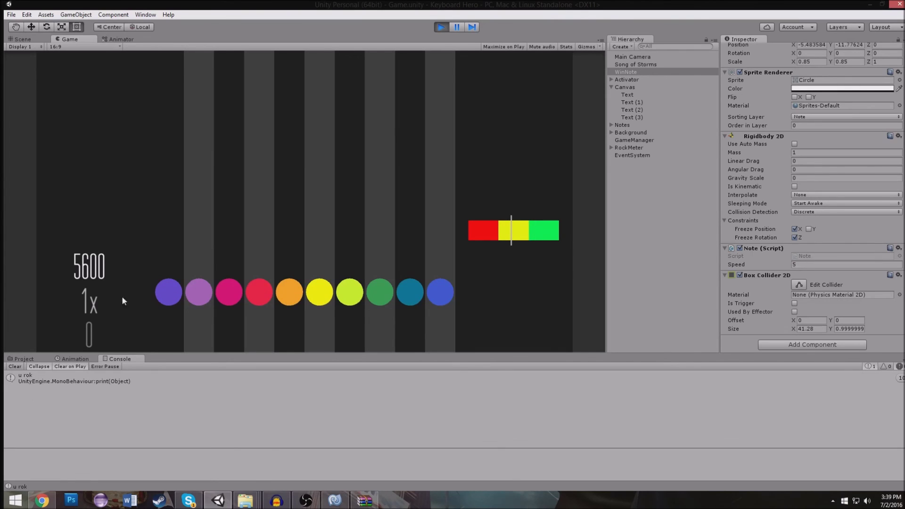
Step: Stop play mode and check the Console's 'u rok' log, briefly glancing at the GameManager script
{"action": "left_click", "coordinate": [443, 26]}
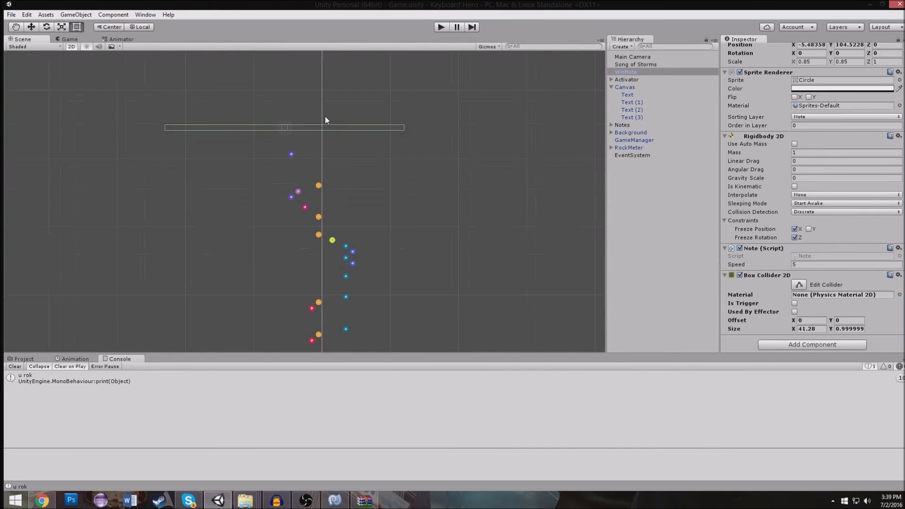
{"action": "scroll", "coordinate": [322, 160], "scroll_direction": "down", "scroll_amount": 5}
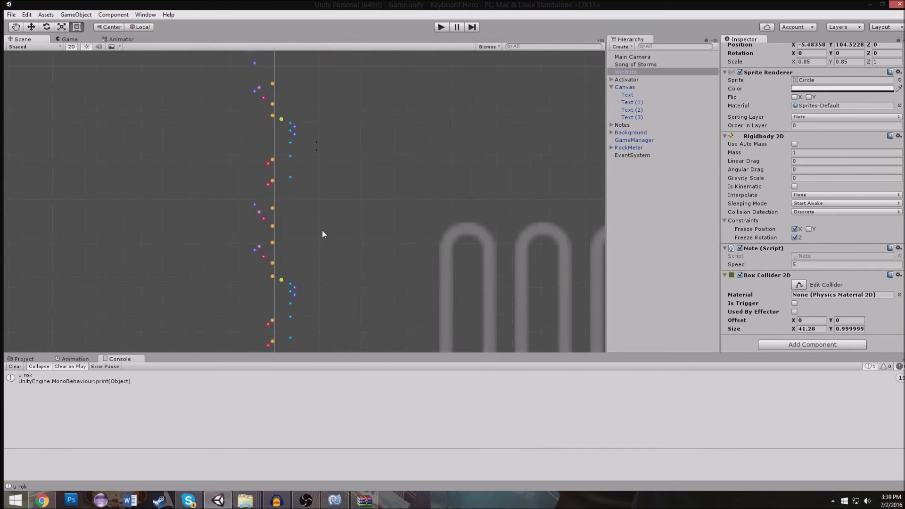
{"action": "scroll", "coordinate": [307, 128], "scroll_direction": "up", "scroll_amount": 3}
{"action": "scroll", "coordinate": [306, 129], "scroll_direction": "up", "scroll_amount": 3}
{"action": "scroll", "coordinate": [253, 249], "scroll_direction": "up", "scroll_amount": 3}
{"action": "scroll", "coordinate": [291, 128], "scroll_direction": "up", "scroll_amount": 3}
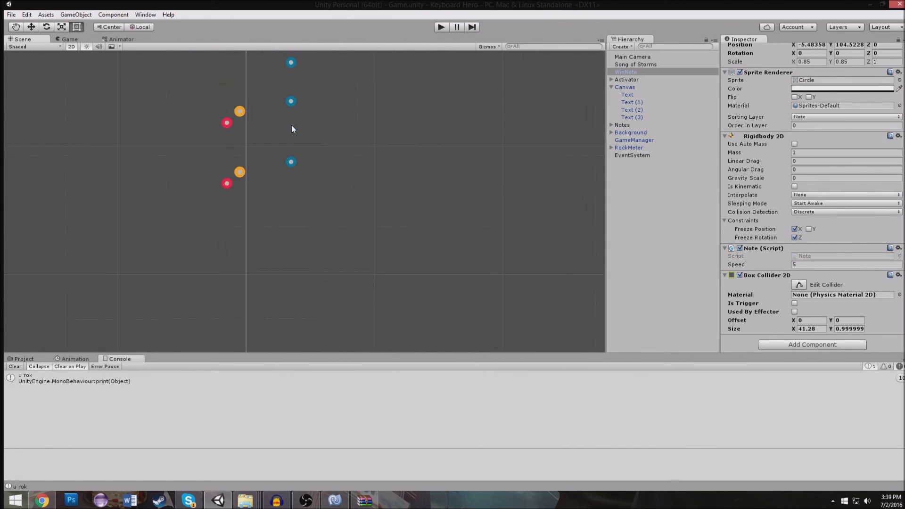
{"action": "left_click", "coordinate": [339, 502]}
{"action": "left_click", "coordinate": [342, 503]}
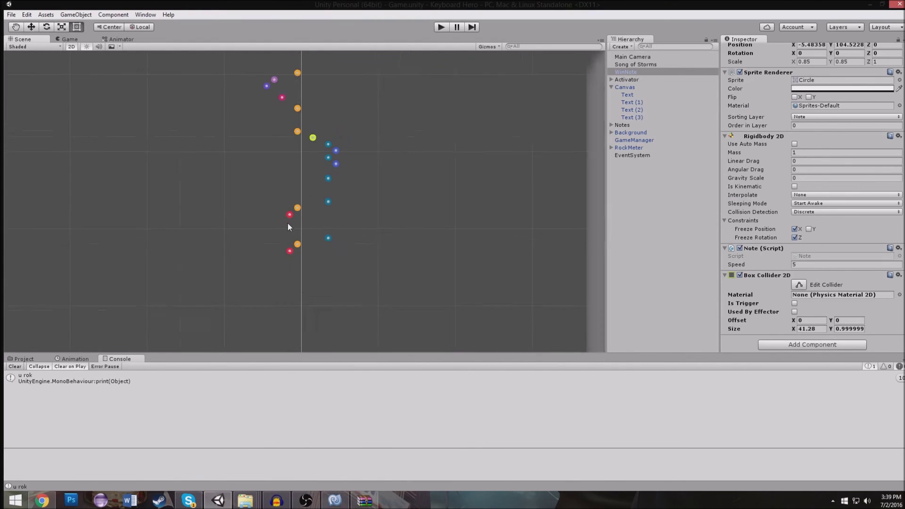
{"action": "scroll", "coordinate": [287, 213], "scroll_direction": "down", "scroll_amount": 1}
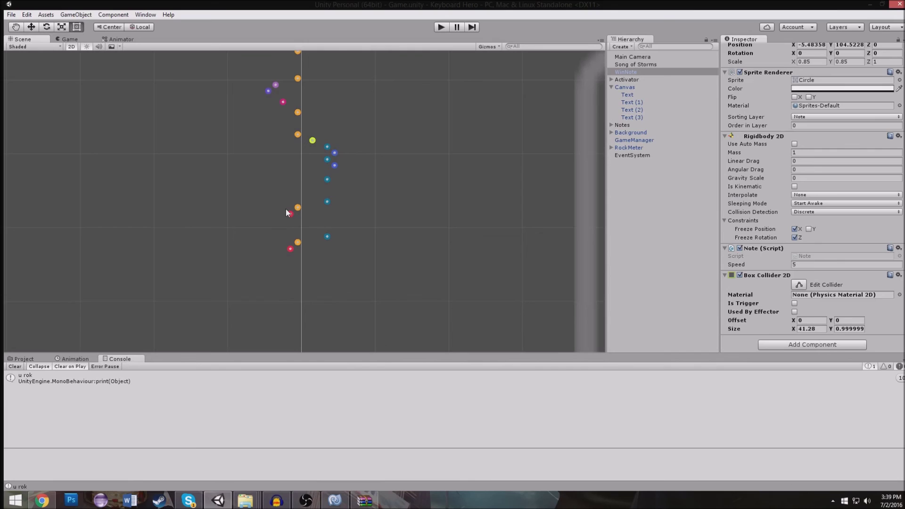